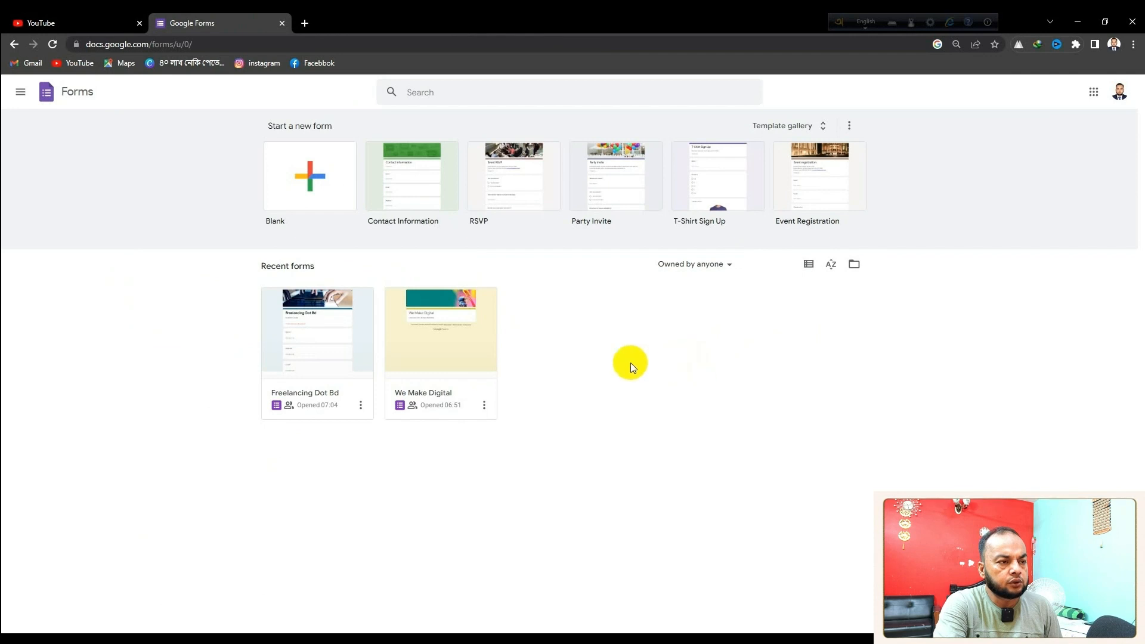
Open the Forms home page showing templates and the recent forms Freelancing Dot Bd and We Make Digital
click(262, 179)
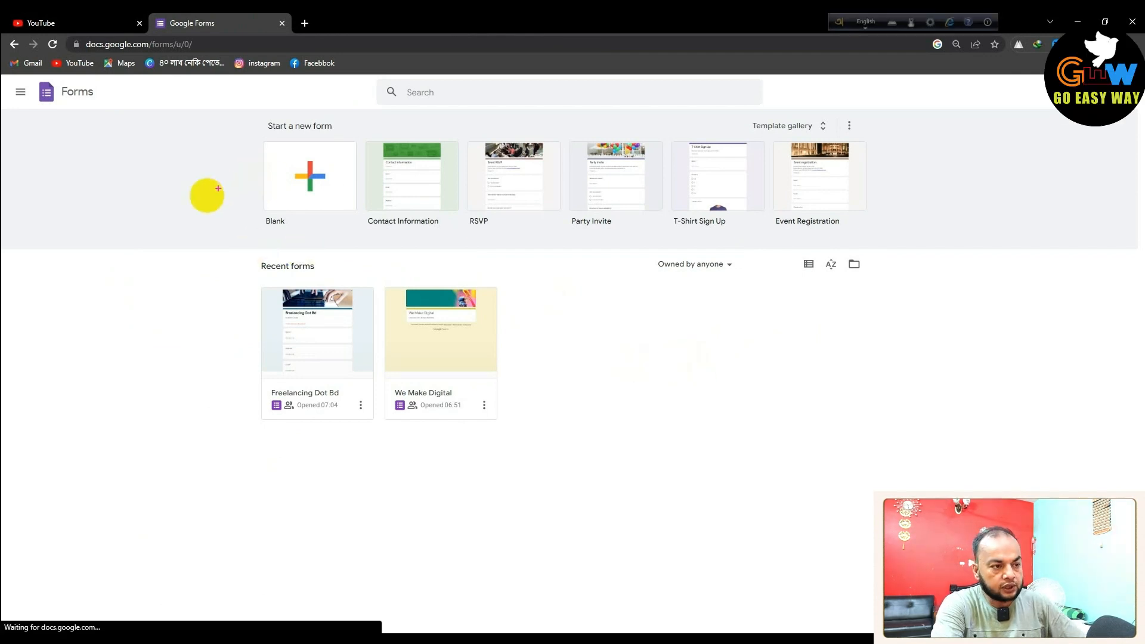
Create a new form from the Blank template
drag(197, 226, 603, 433)
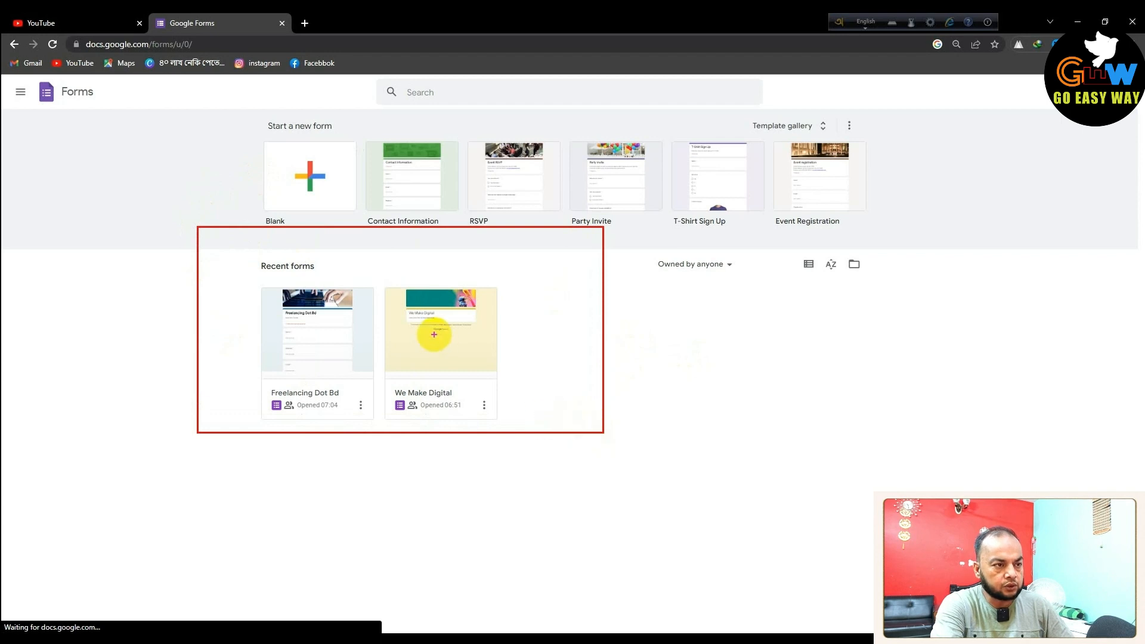
key(Escape)
mouse_move(241, 135)
mouse_down()
mouse_move(307, 220)
mouse_move(357, 232)
mouse_up()
mouse_move(288, 164)
mouse_down()
mouse_move(317, 193)
mouse_move(392, 124)
mouse_up()
drag(332, 192, 448, 140)
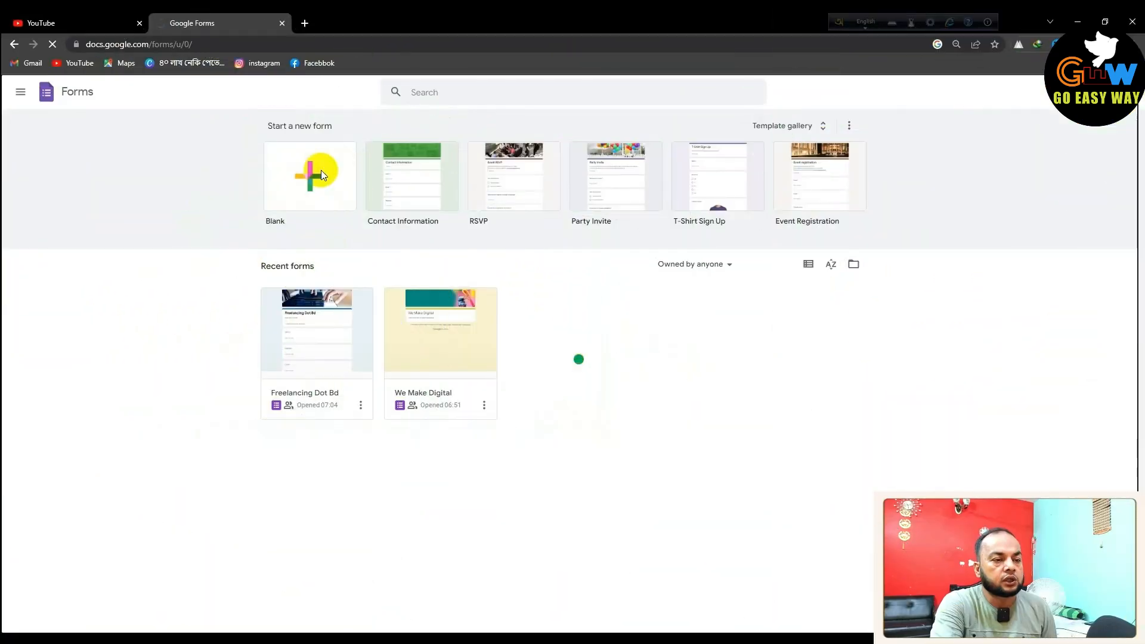
click(321, 170)
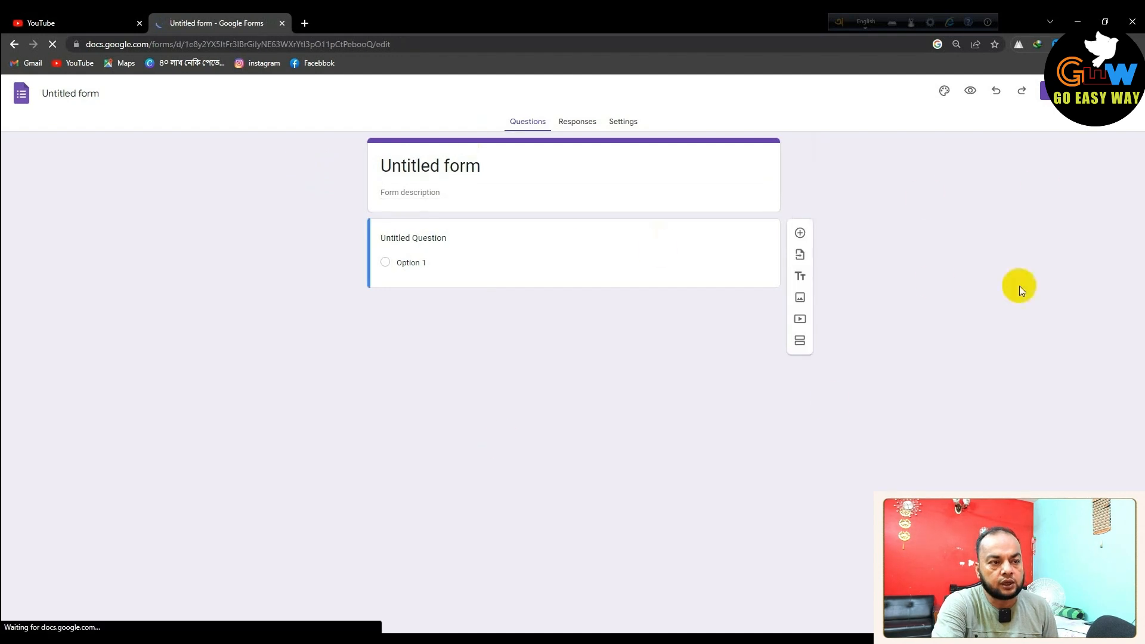
Rename the untitled form to 'Freelancing Dot Com'
mouse_move(257, 103)
mouse_down()
mouse_move(304, 192)
mouse_move(594, 327)
mouse_up()
drag(685, 353, 861, 408)
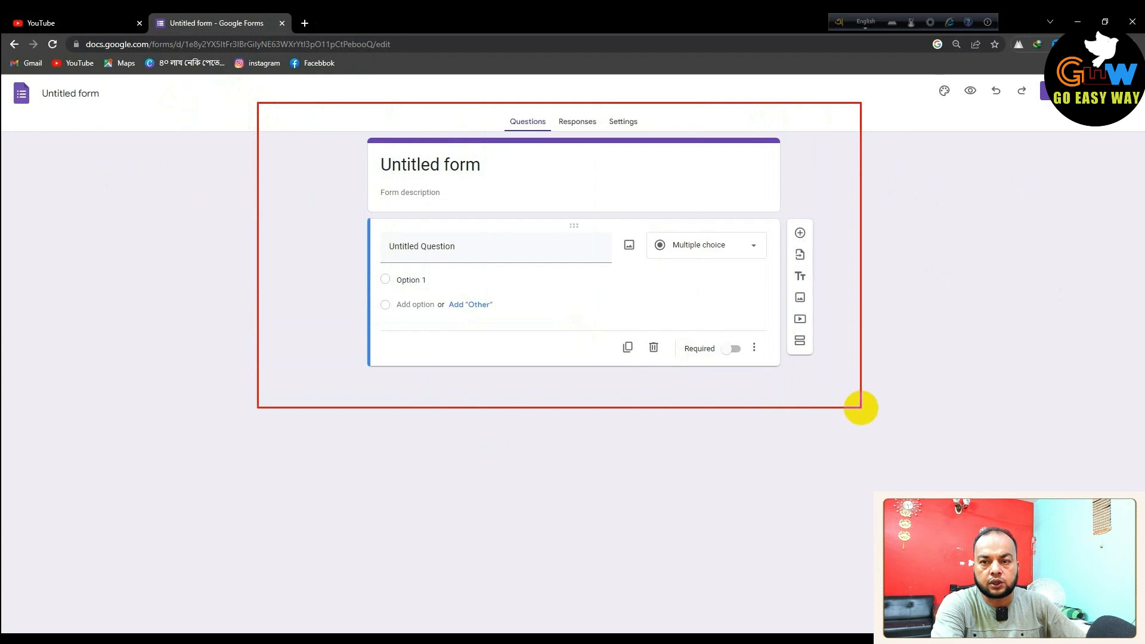
click(75, 94)
drag(487, 163, 365, 159)
click(101, 95)
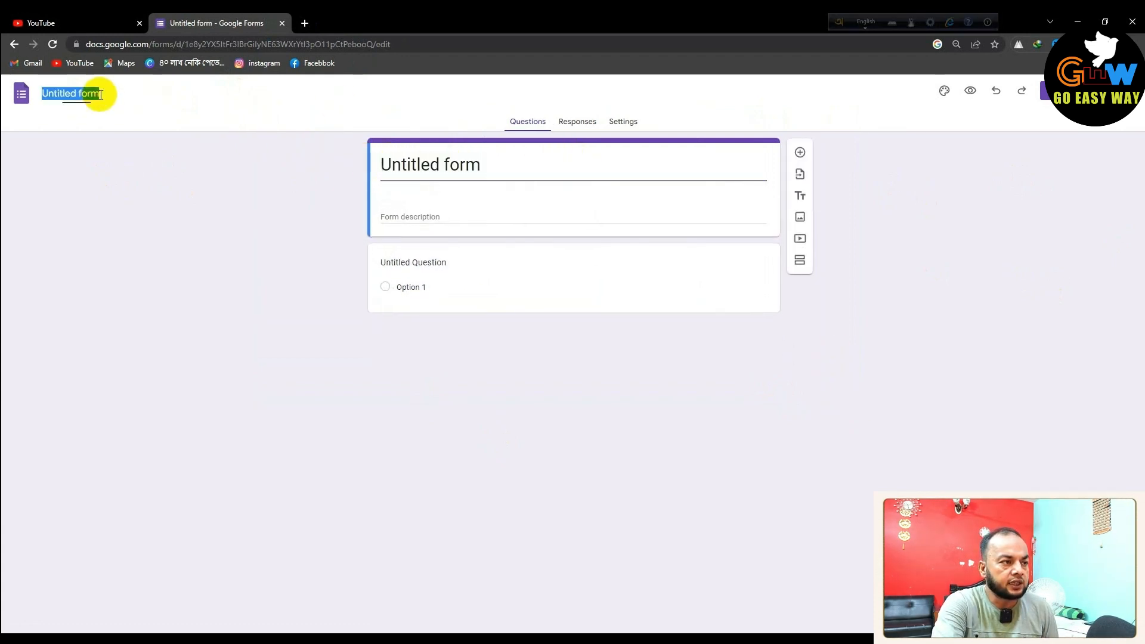
text(Freee)
key(BackSpace)
text(l)
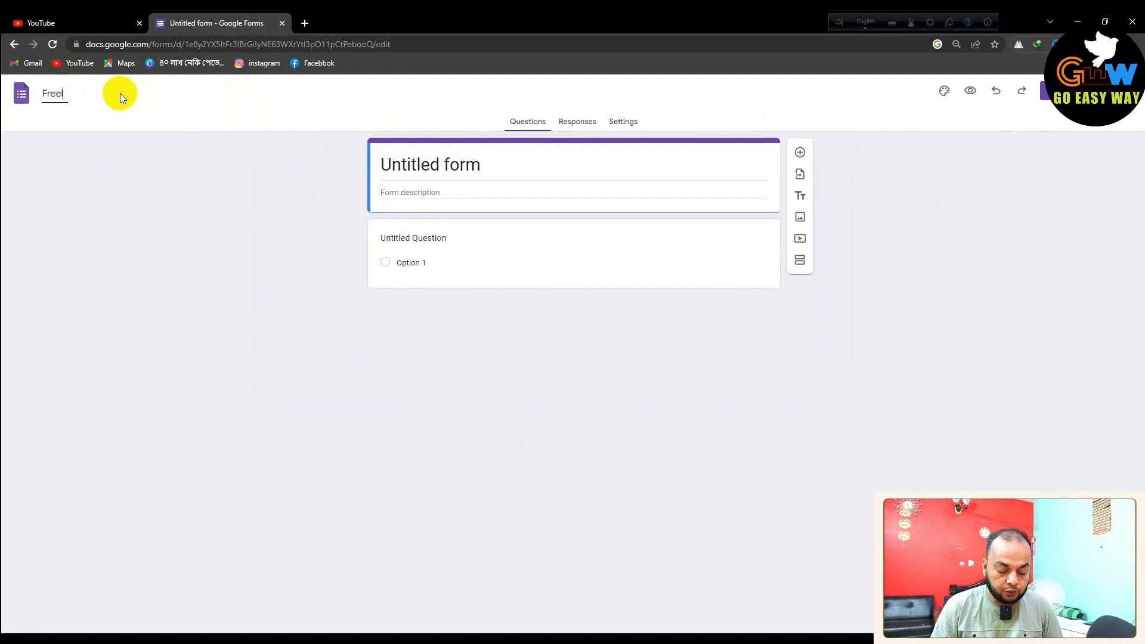
text(ancing D)
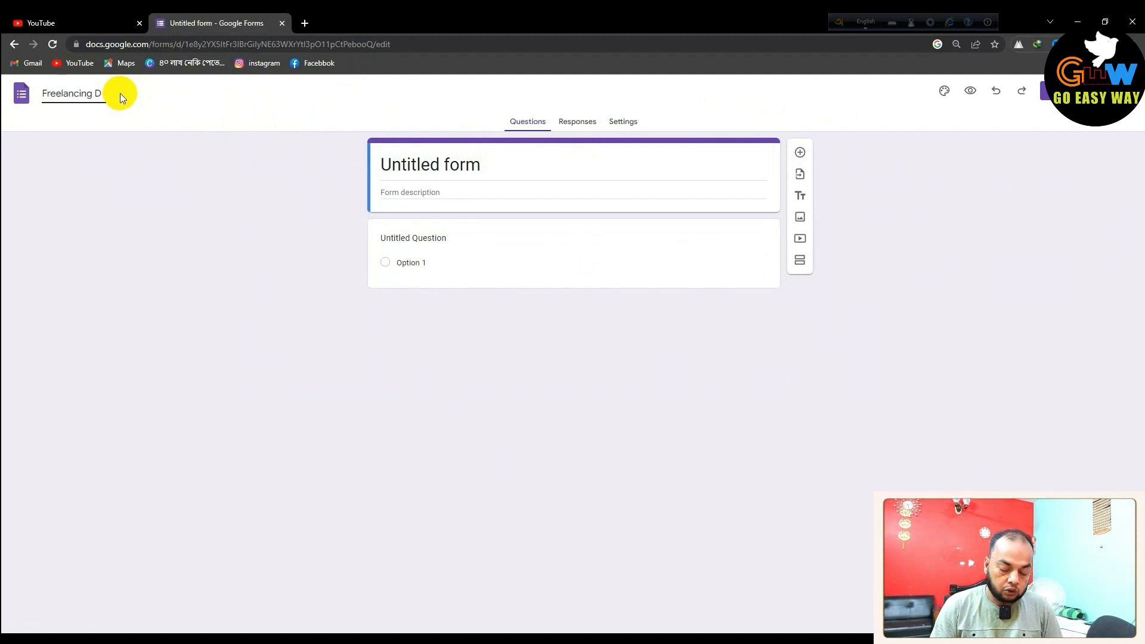
text(ot Com)
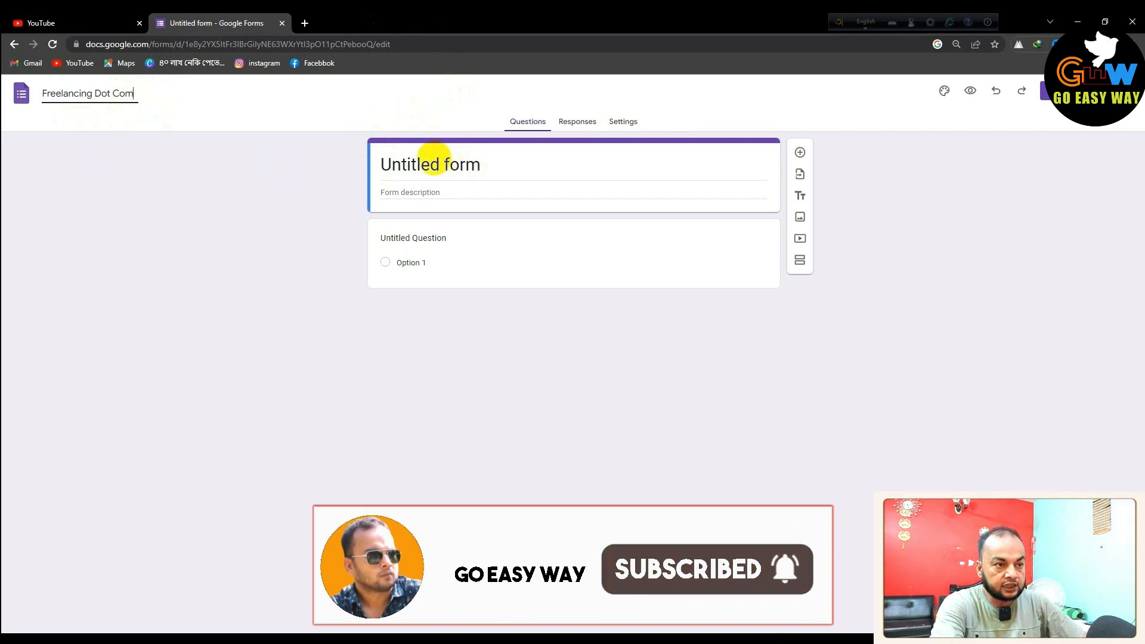
mouse_move(325, 147)
mouse_down()
mouse_move(468, 212)
mouse_move(517, 216)
mouse_up()
drag(10, 75, 182, 123)
key(Escape)
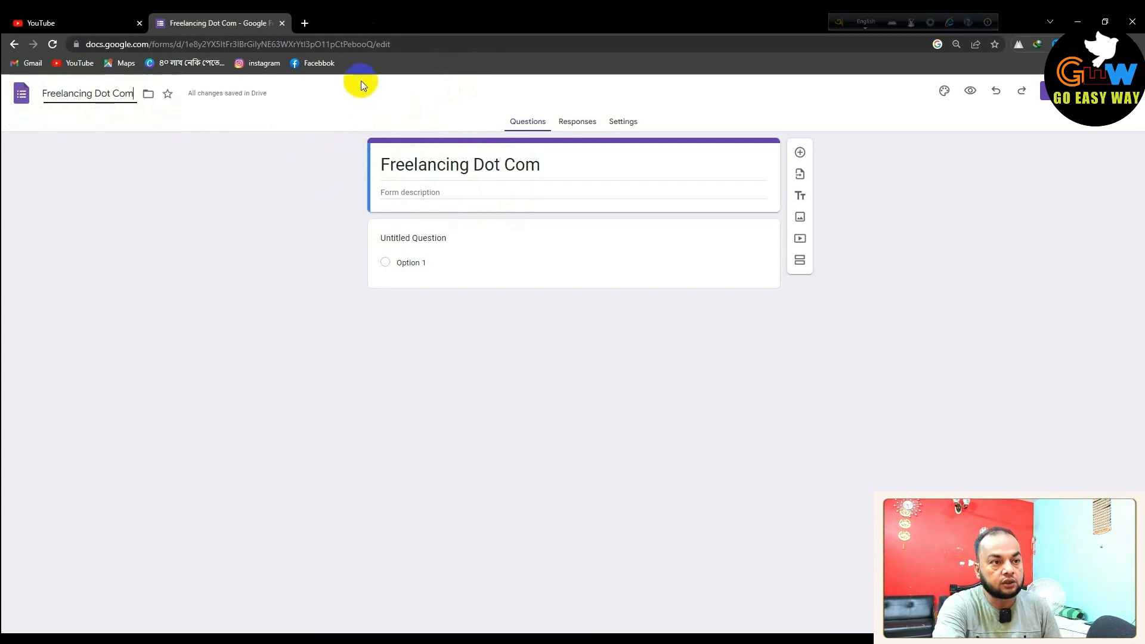
Enter 'Advanced Data Entry Course' as the form description under the title
click(458, 193)
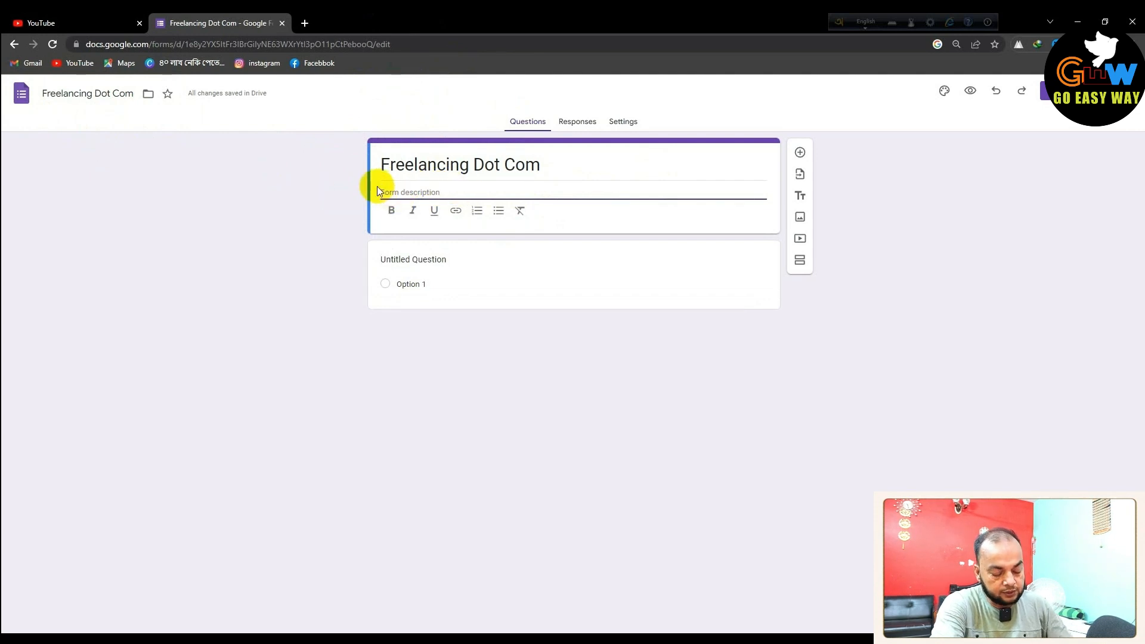
mouse_move(337, 165)
mouse_down()
mouse_move(534, 210)
mouse_move(771, 220)
mouse_up()
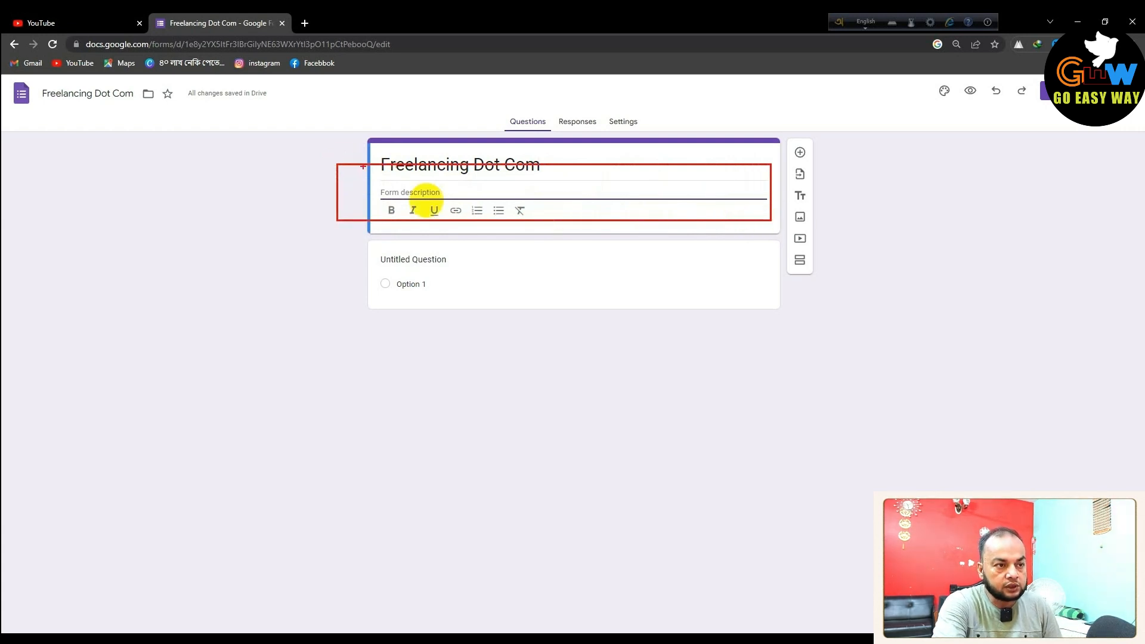
key(Escape)
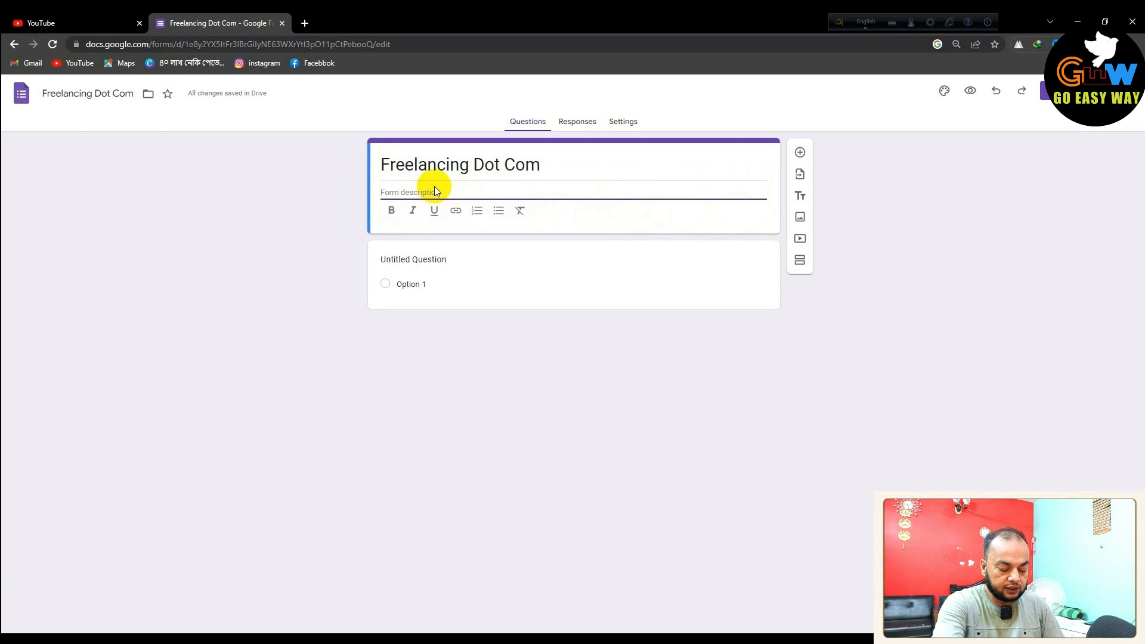
text(Advanced Data Entry Course)
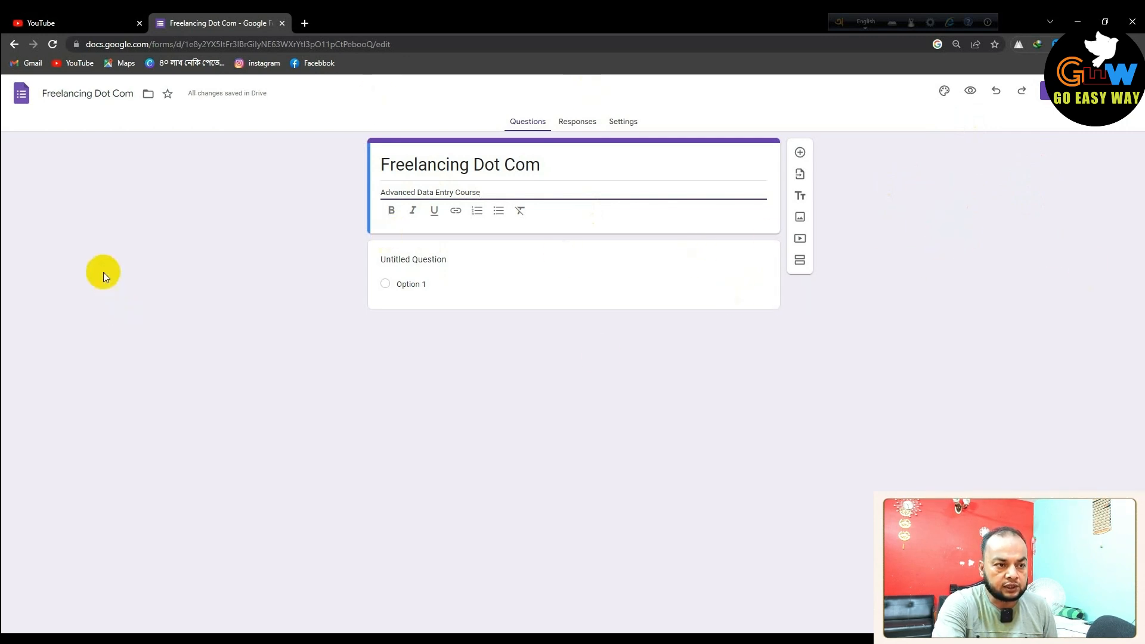
click(892, 328)
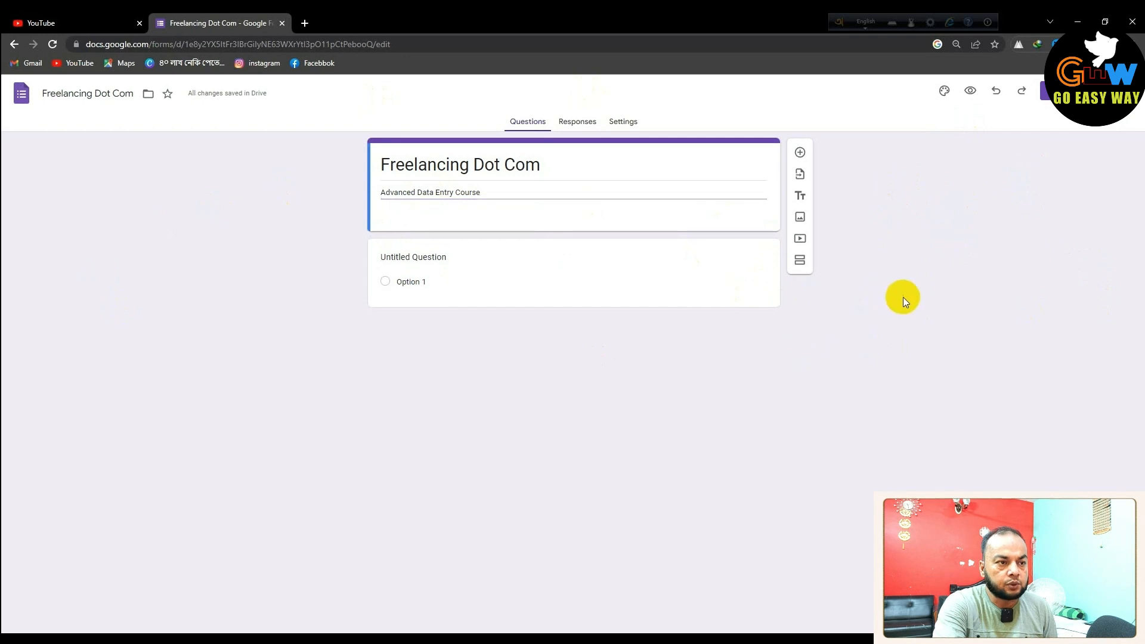
click(753, 256)
Delete the default question and add a required short-answer question titled 'Name'
click(654, 348)
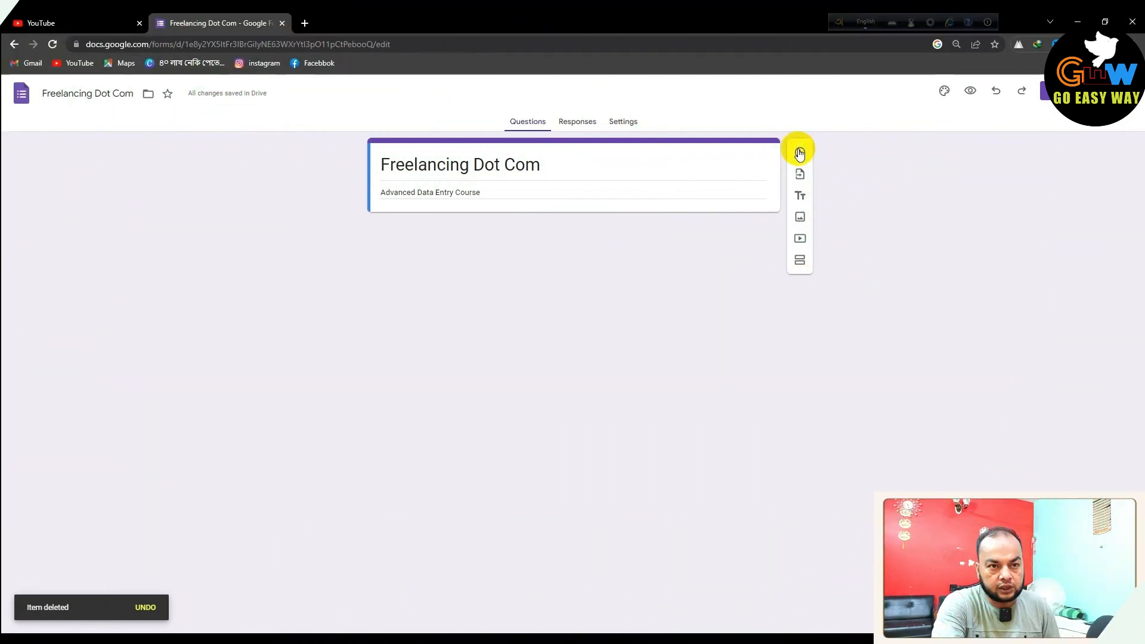
click(800, 148)
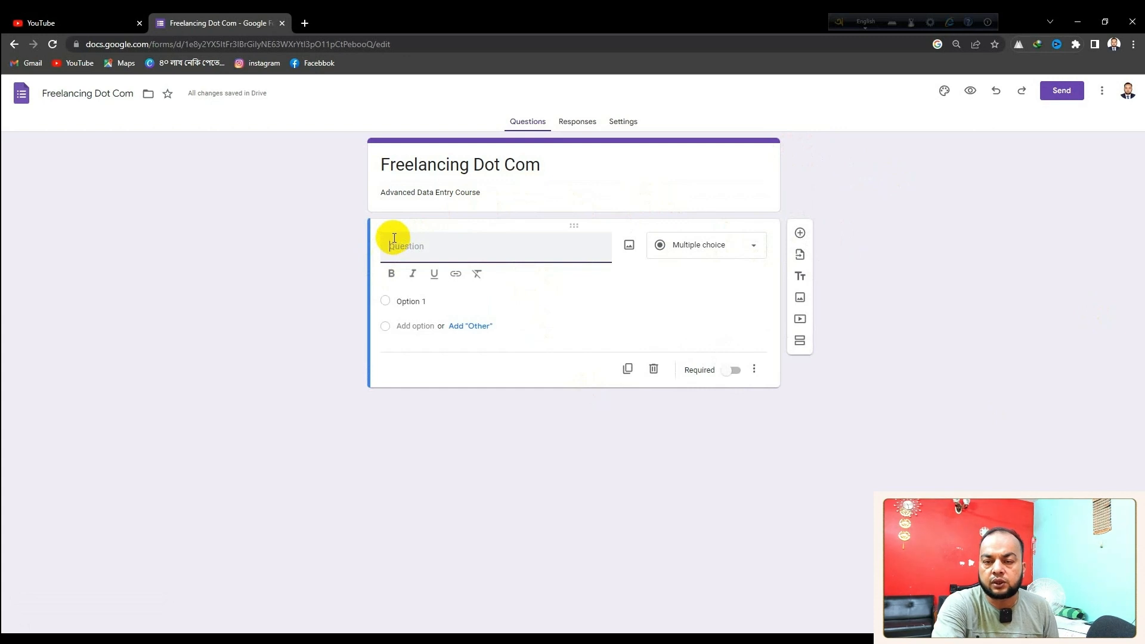
click(423, 248)
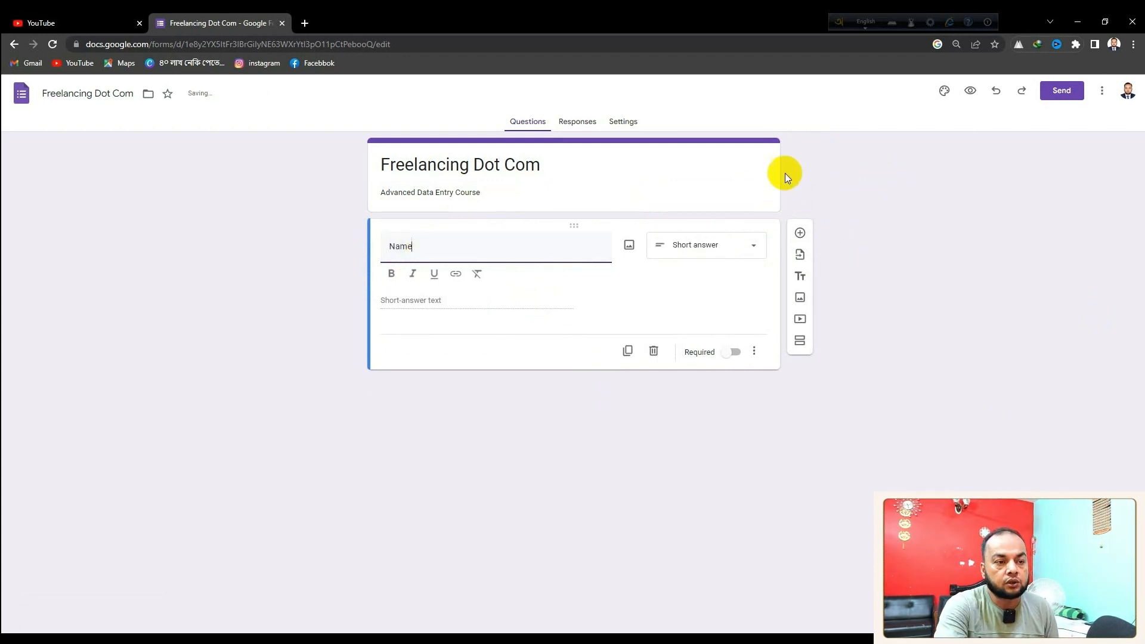
click(753, 246)
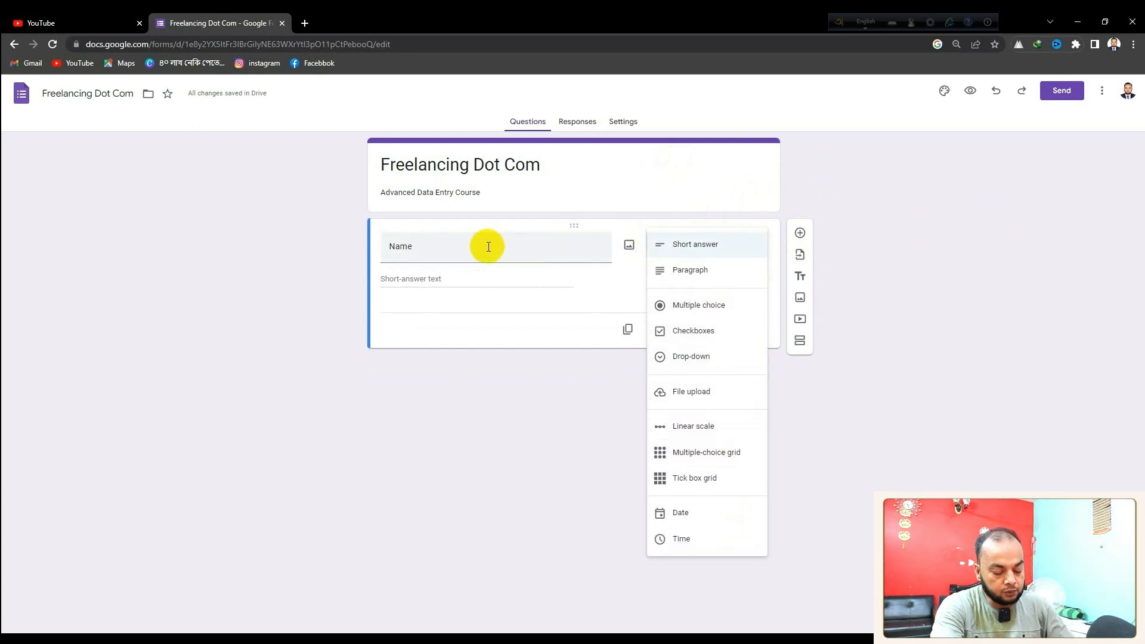
mouse_move(404, 238)
mouse_down()
mouse_move(556, 273)
mouse_move(609, 265)
mouse_up()
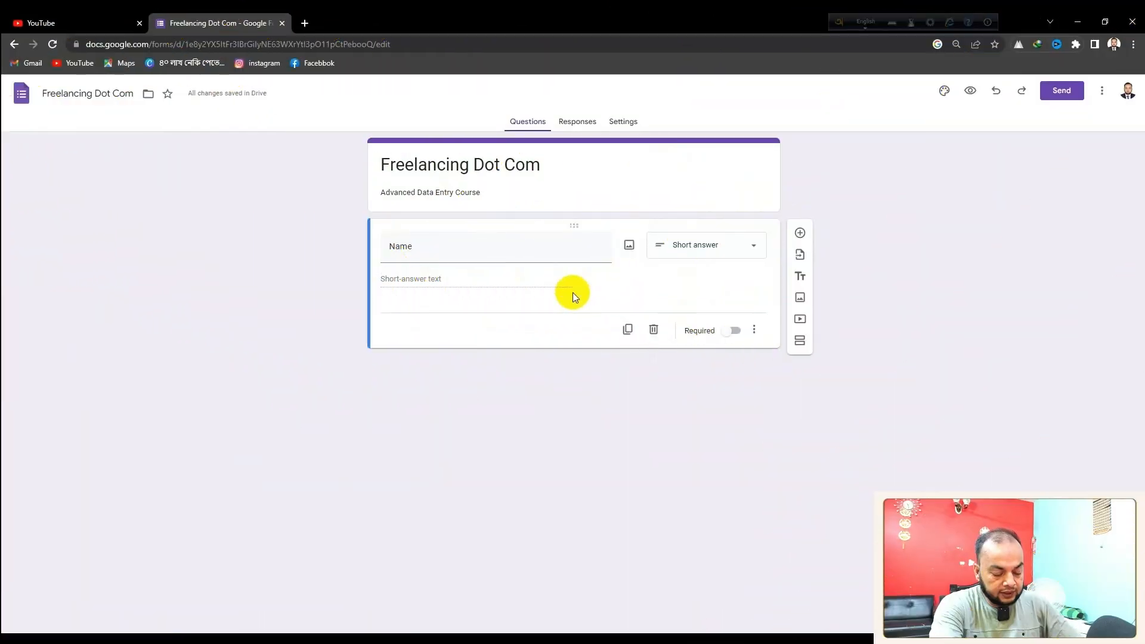
drag(579, 306, 776, 355)
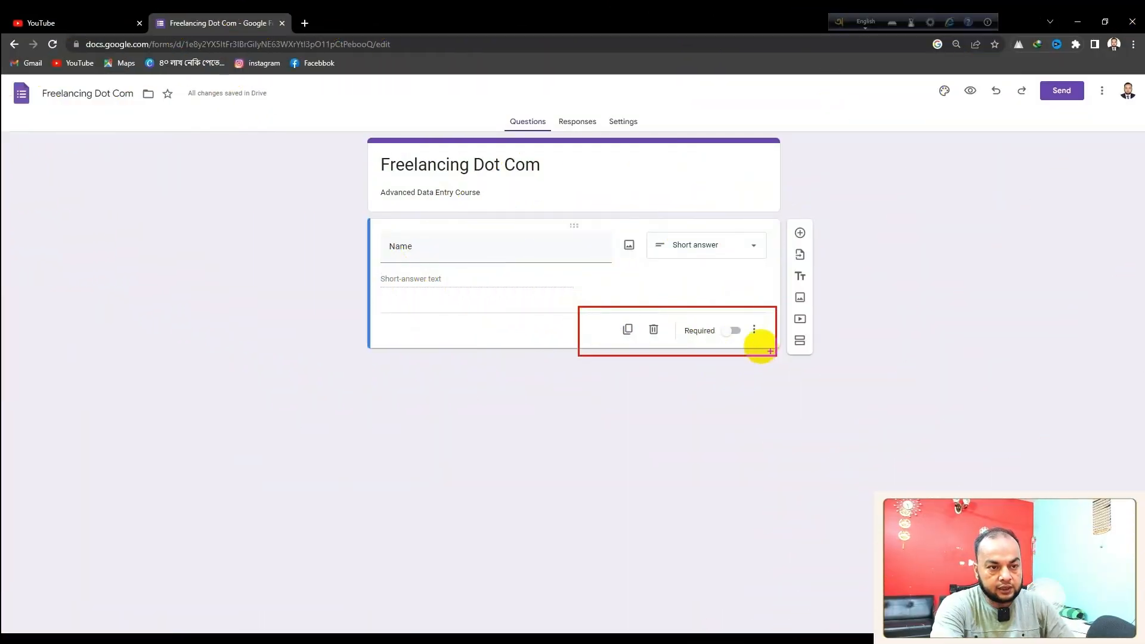
mouse_move(603, 326)
mouse_down()
mouse_move(630, 303)
mouse_move(654, 322)
mouse_move(663, 303)
mouse_move(685, 324)
mouse_move(736, 327)
mouse_move(699, 320)
mouse_up()
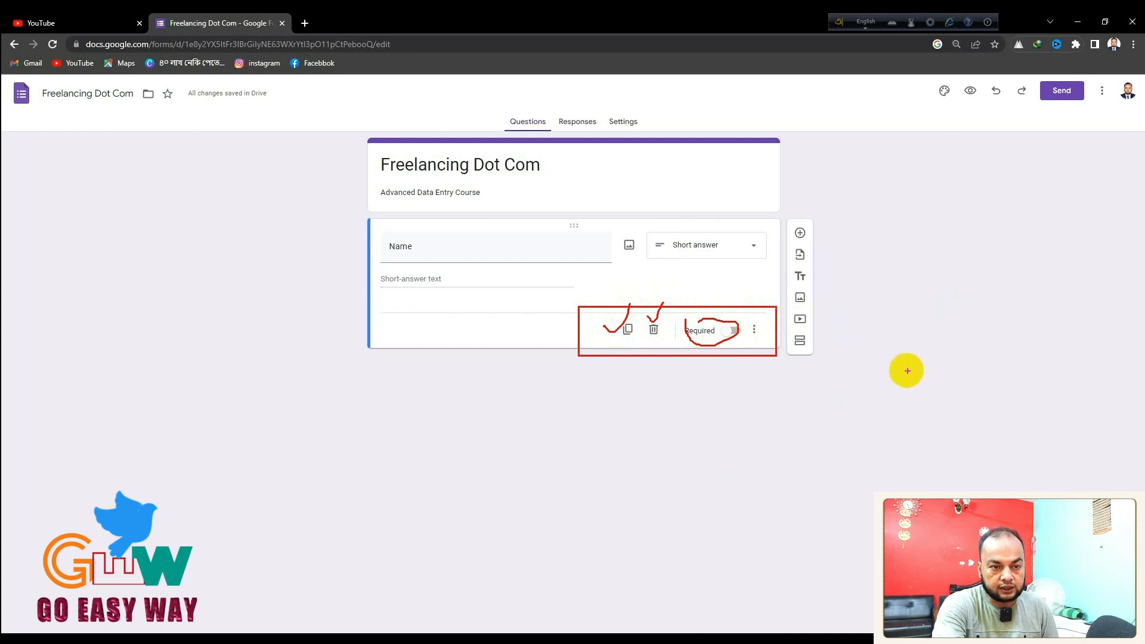
key(Escape)
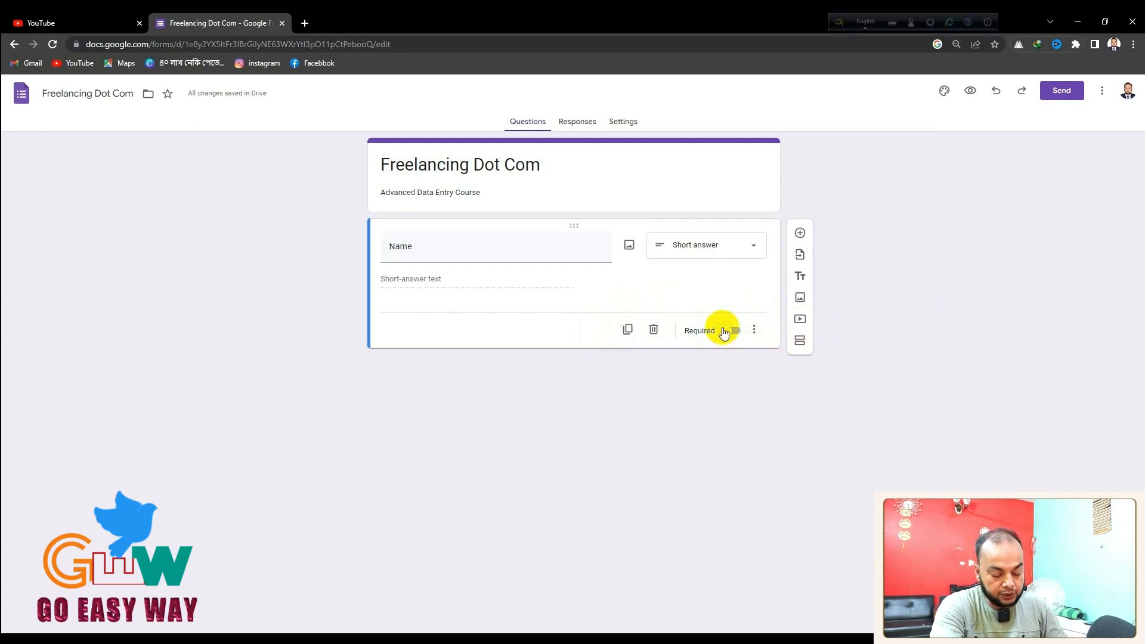
click(727, 331)
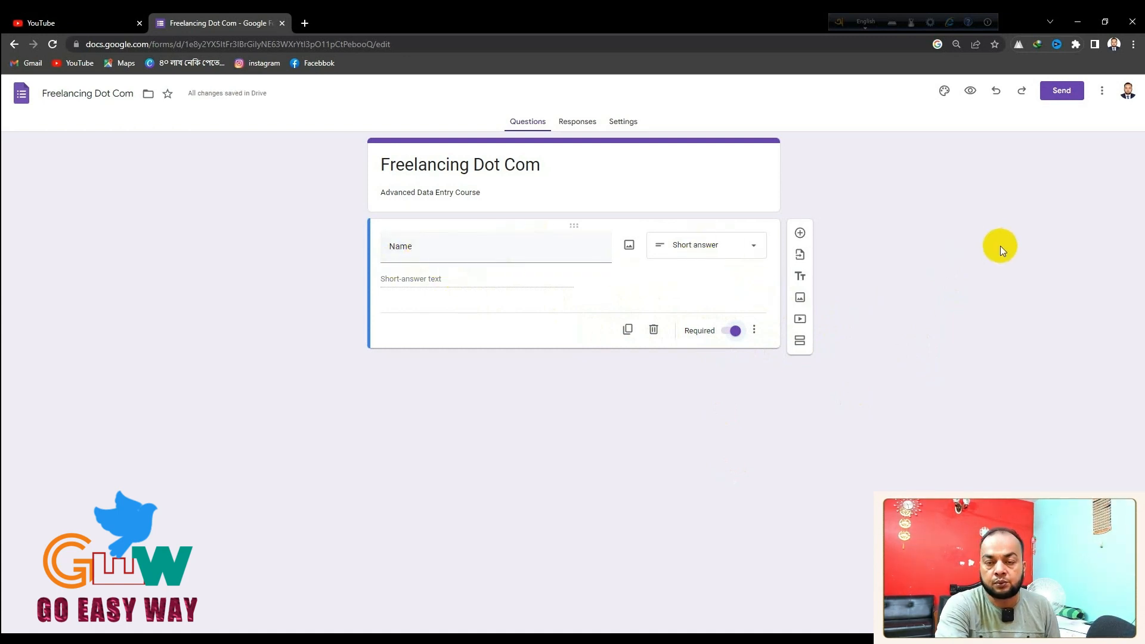
click(800, 234)
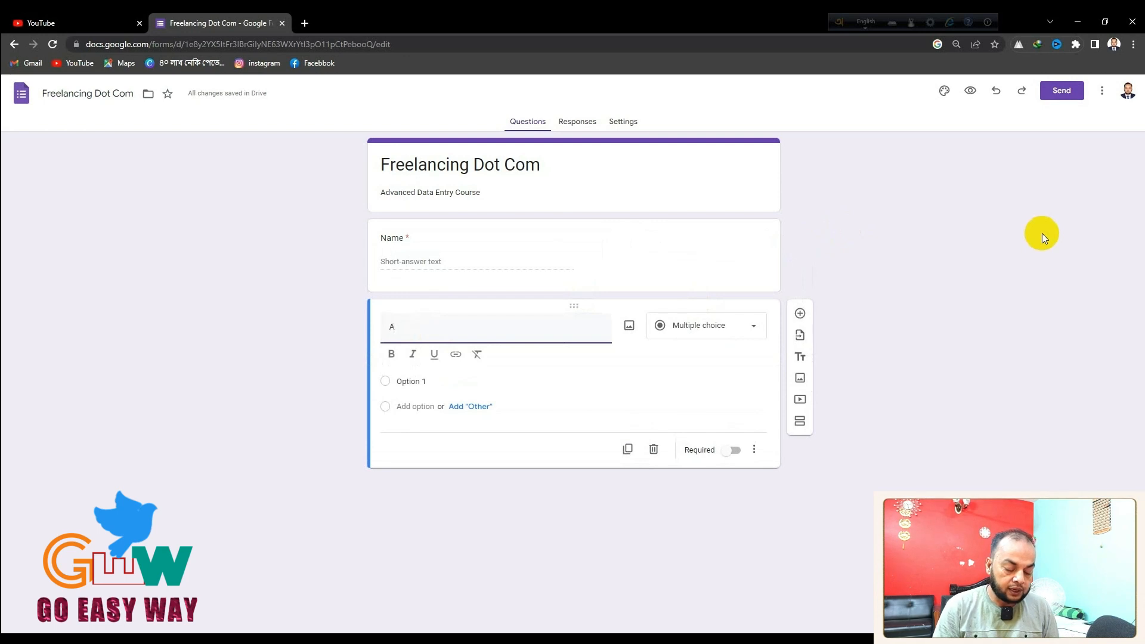
Title the next question 'Address', switch it from Paragraph to Short answer, and require it
text(dress)
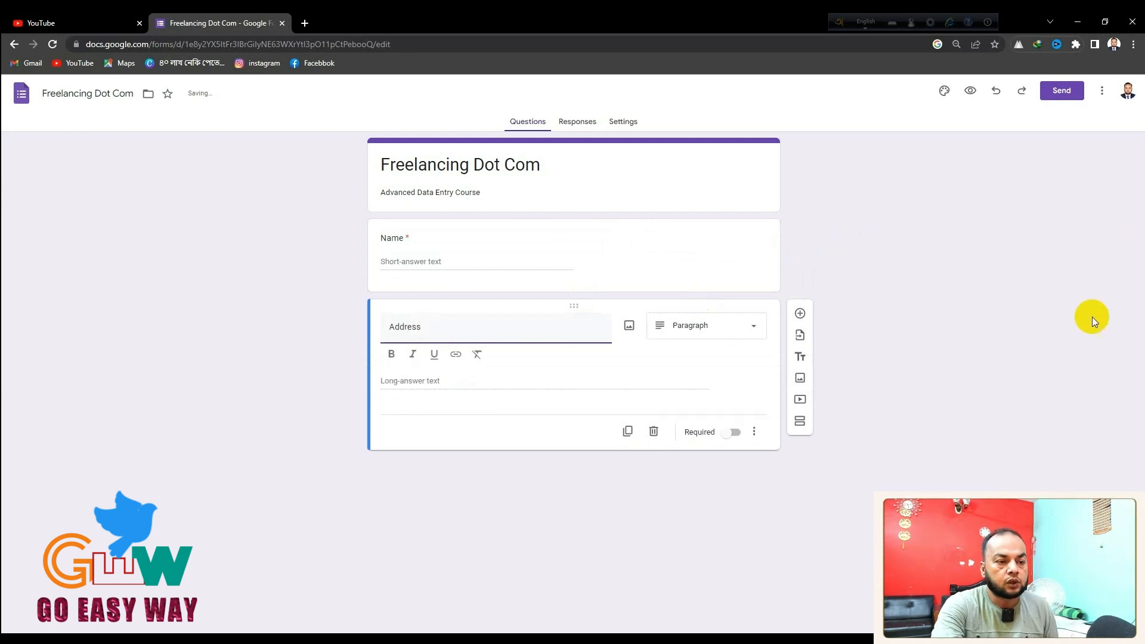
click(974, 346)
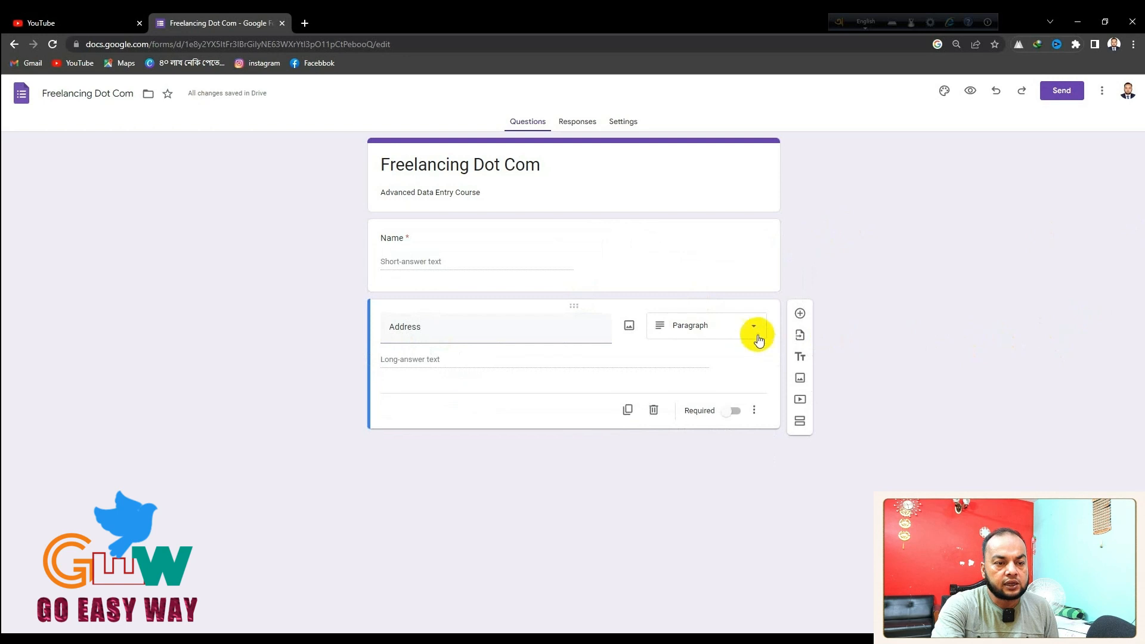
click(739, 325)
click(694, 295)
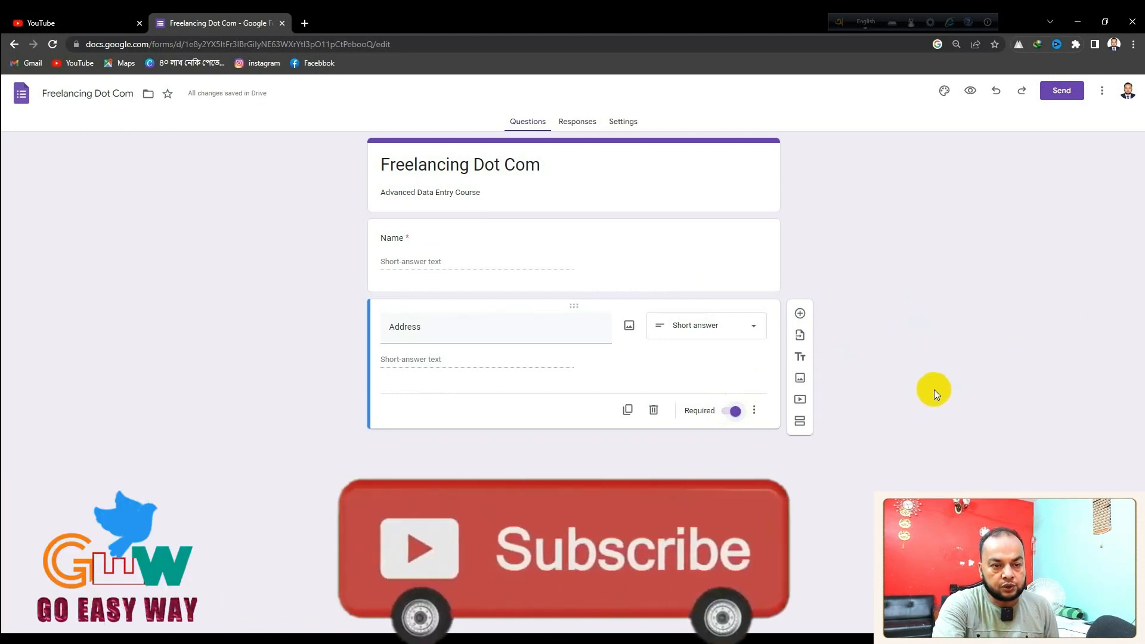
click(800, 312)
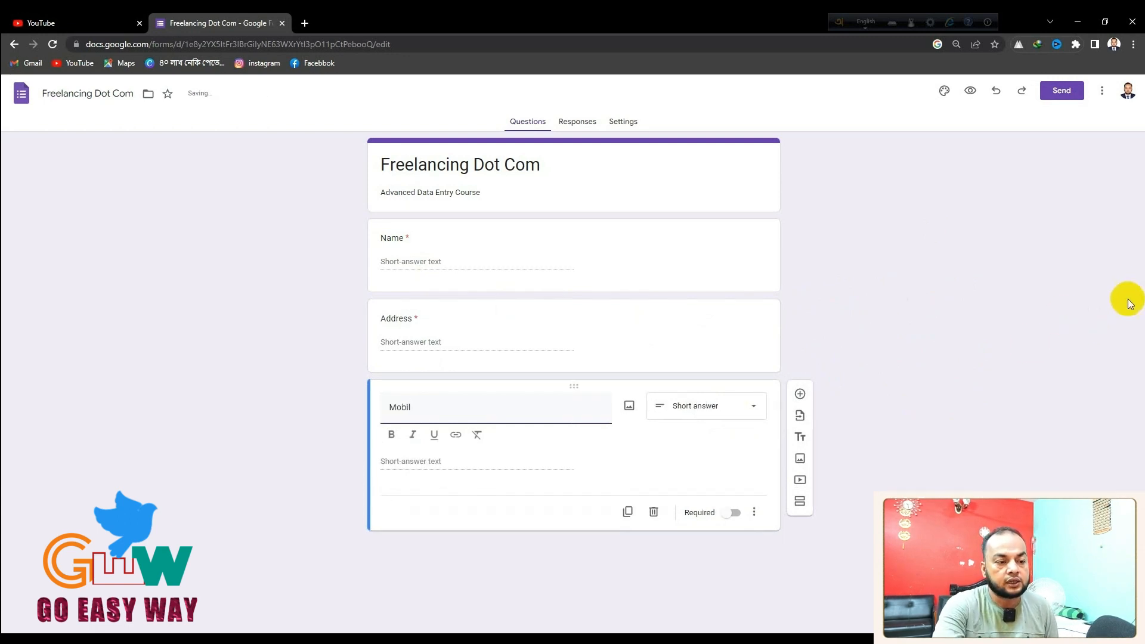
Make the new question required and correct its misspelled title to 'Mobile'
click(731, 512)
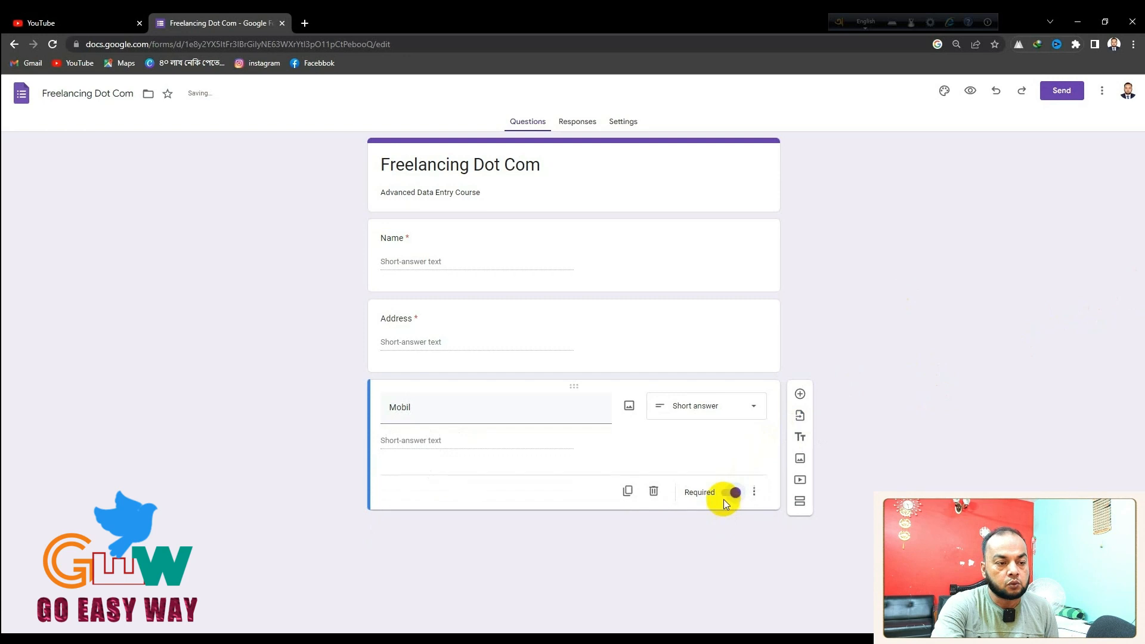
click(446, 399)
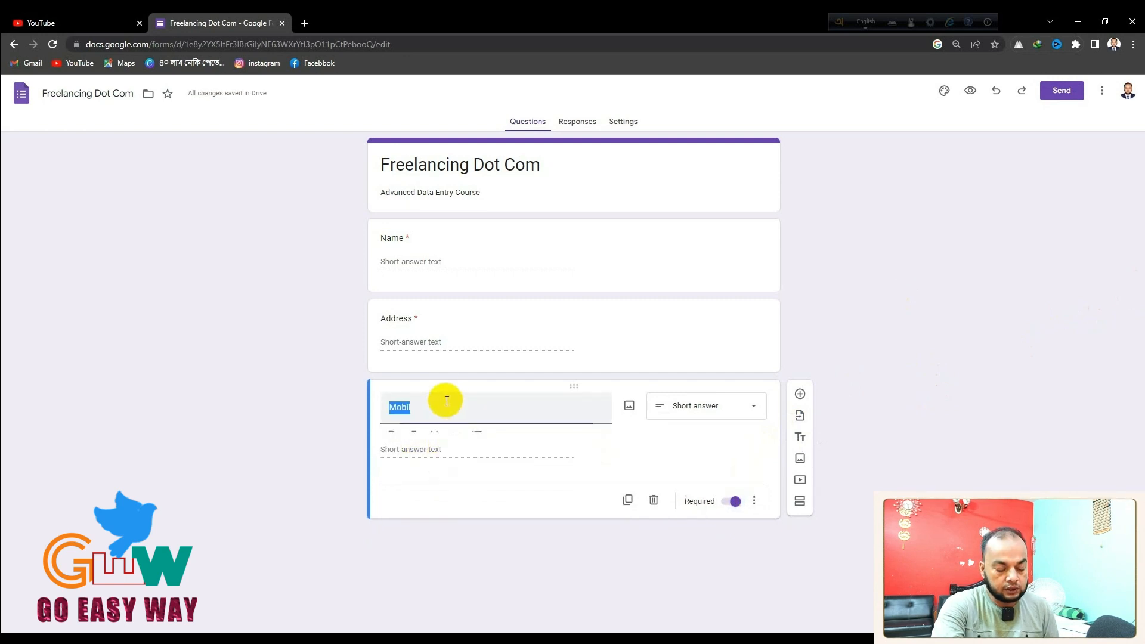
click(455, 402)
text(3)
key(BackSpace)
text(e)
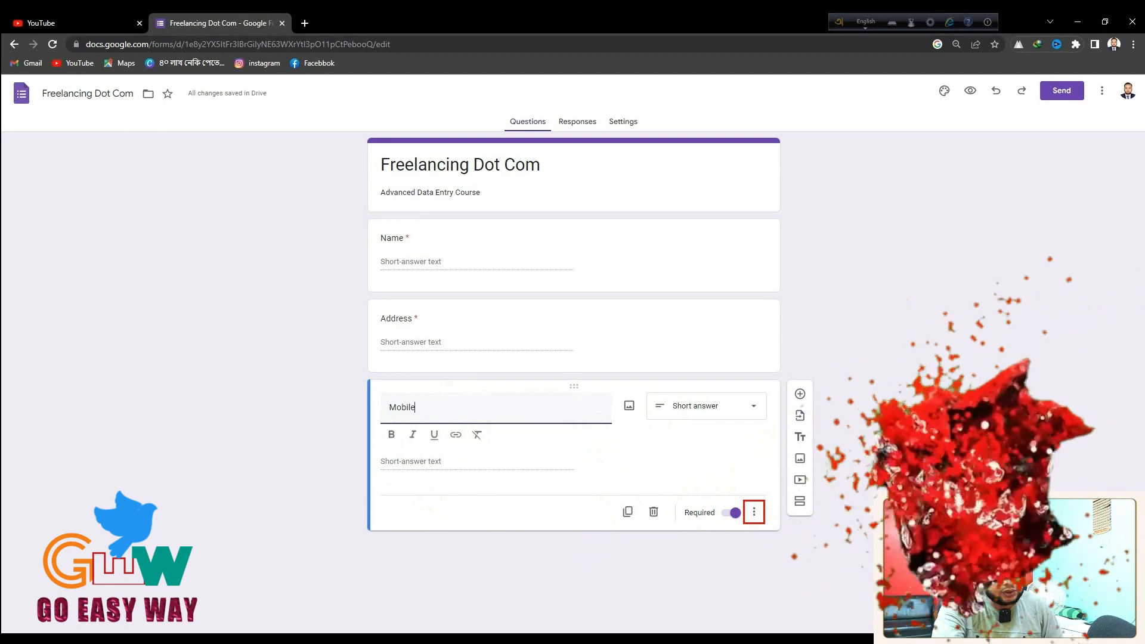
Add Number / Greater than response validation with error text 'Please input a valid number'
click(753, 513)
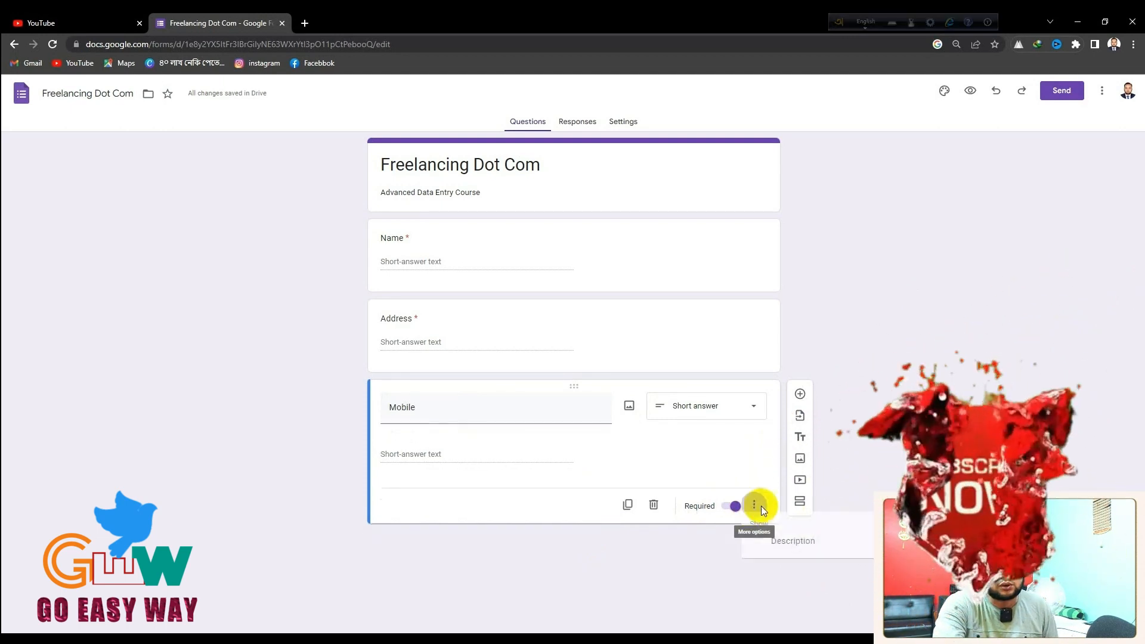
click(844, 581)
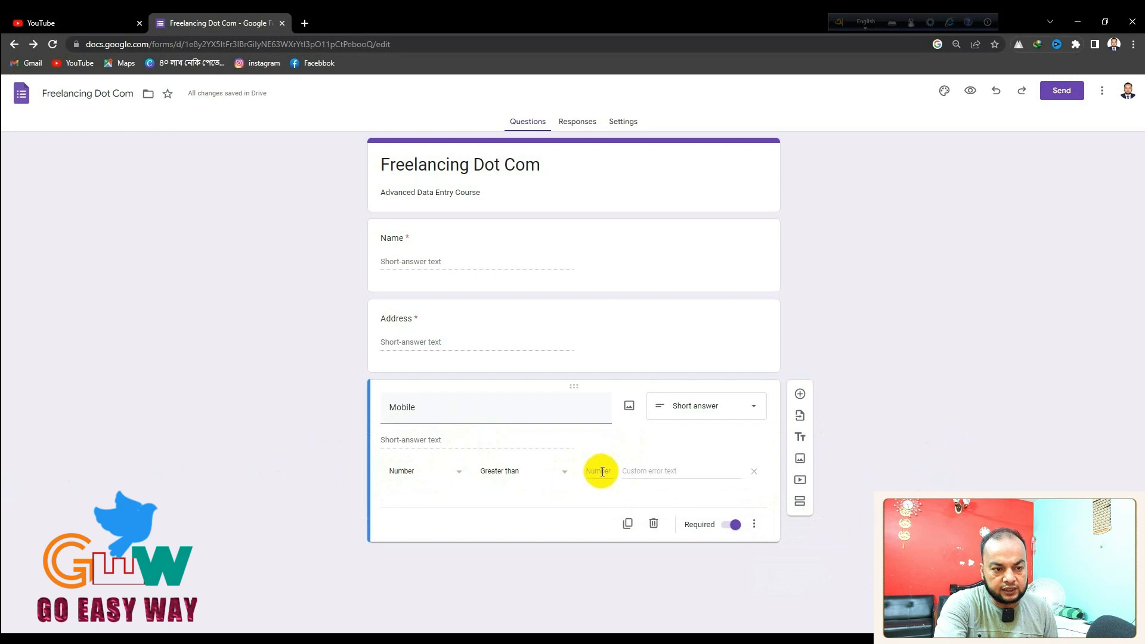
text(Input)
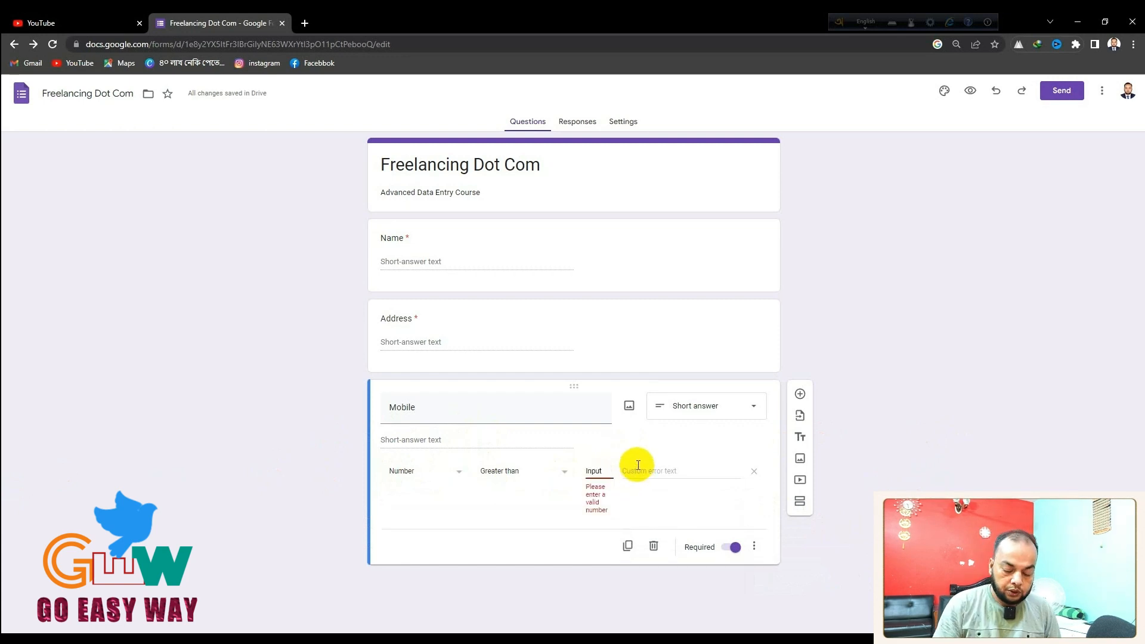
click(598, 505)
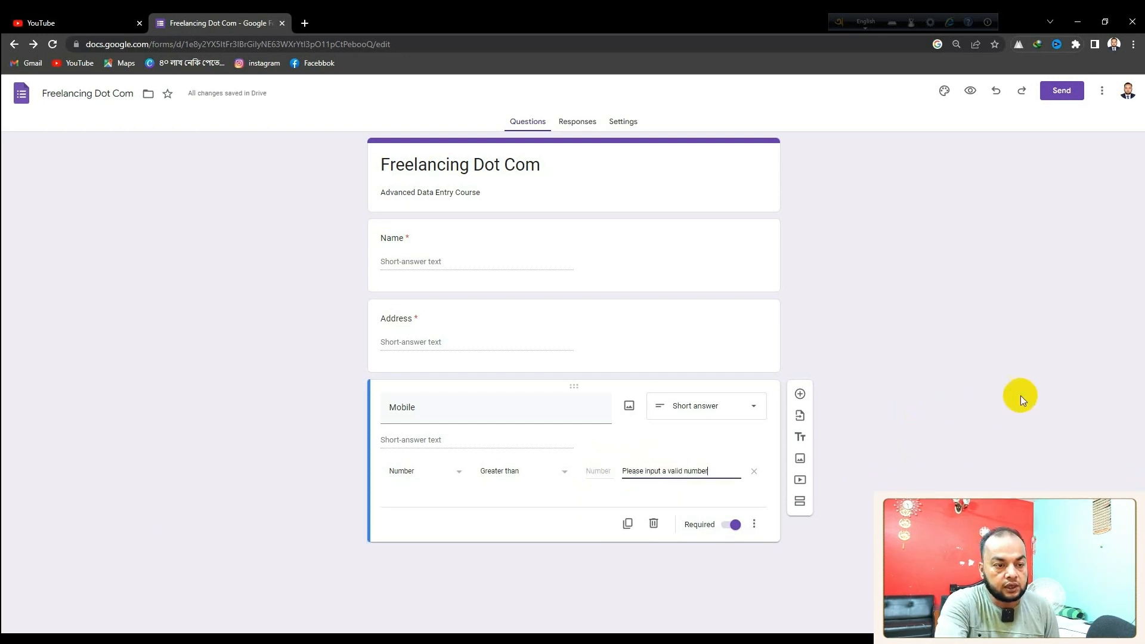
click(799, 394)
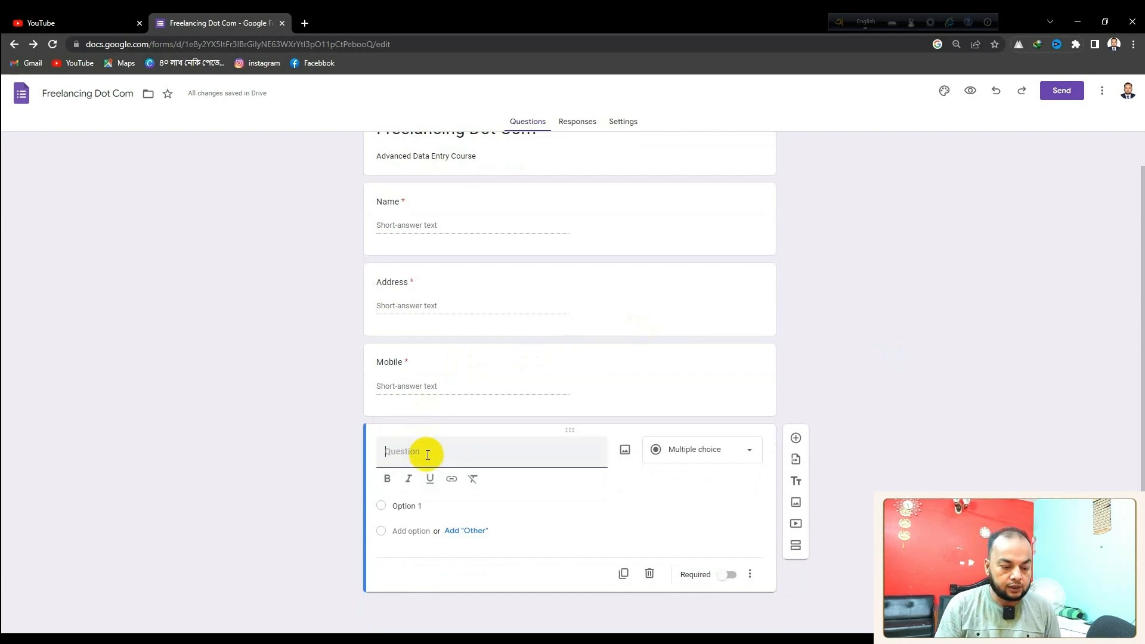
Title the new question 'Email' and make it required
text(Email)
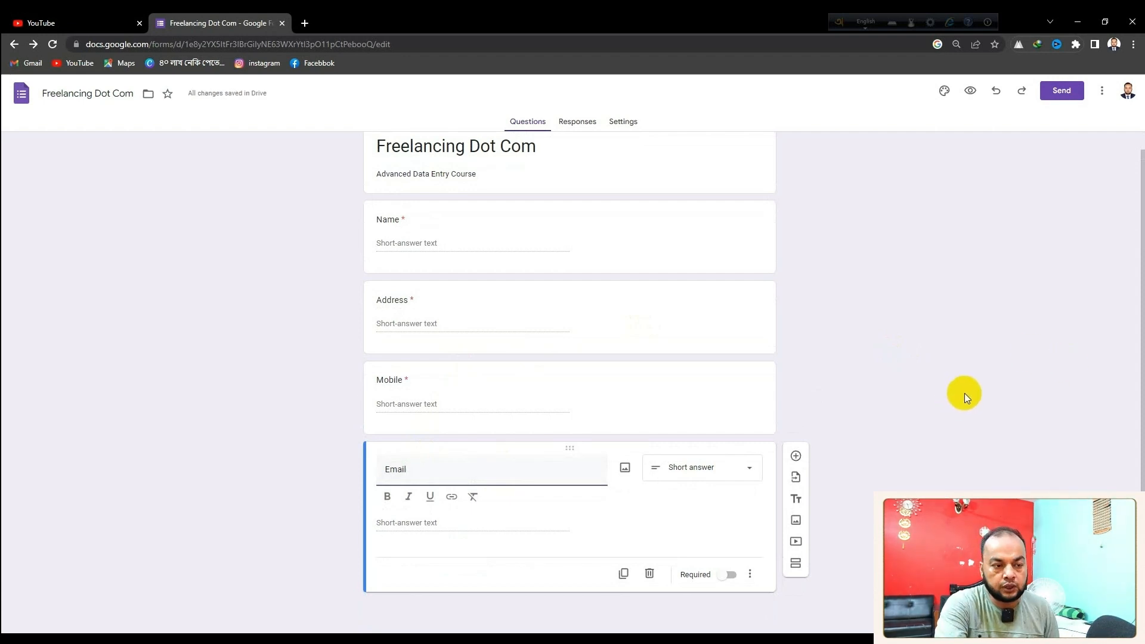
click(731, 575)
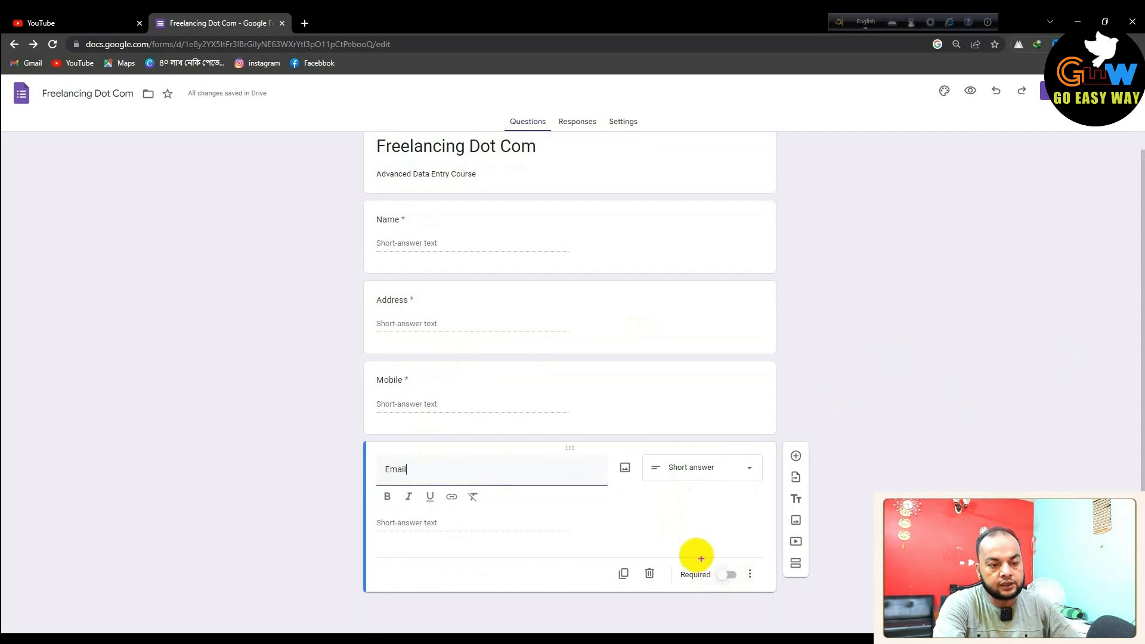
mouse_move(673, 556)
mouse_down()
mouse_move(714, 598)
mouse_move(733, 599)
mouse_up()
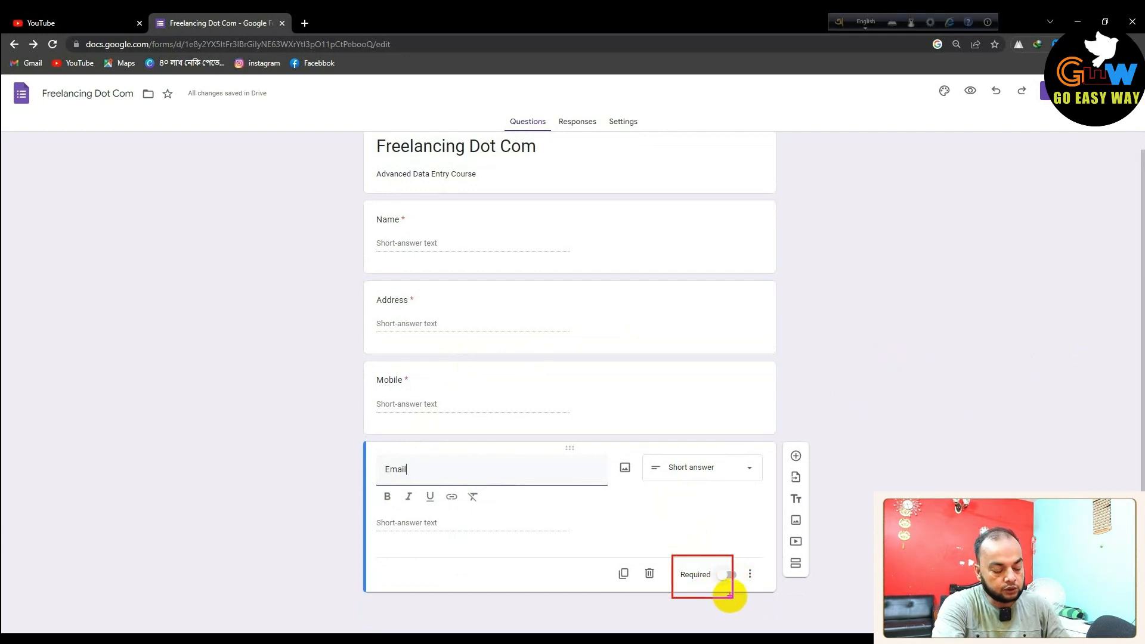
click(735, 591)
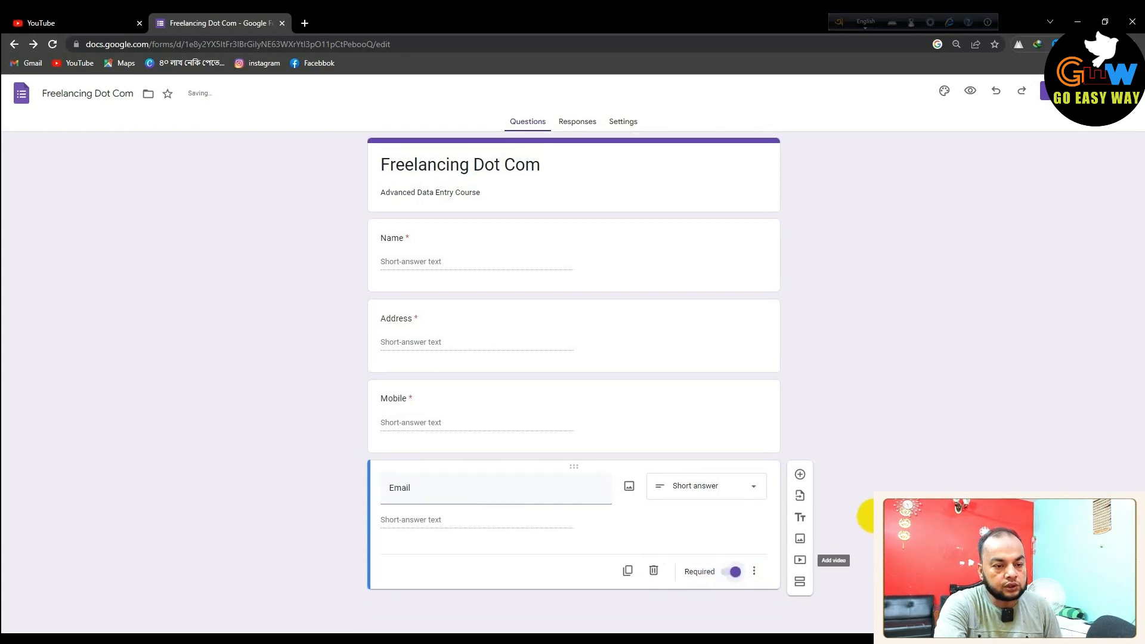
Add response validation to the Email question requiring Text > Email
click(755, 571)
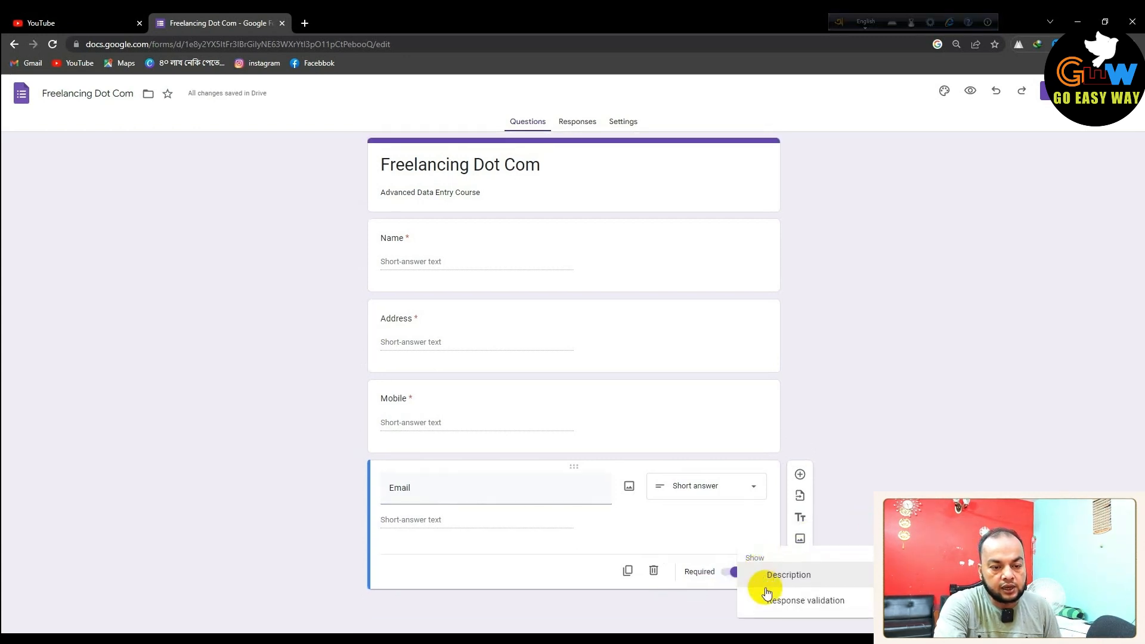
click(784, 604)
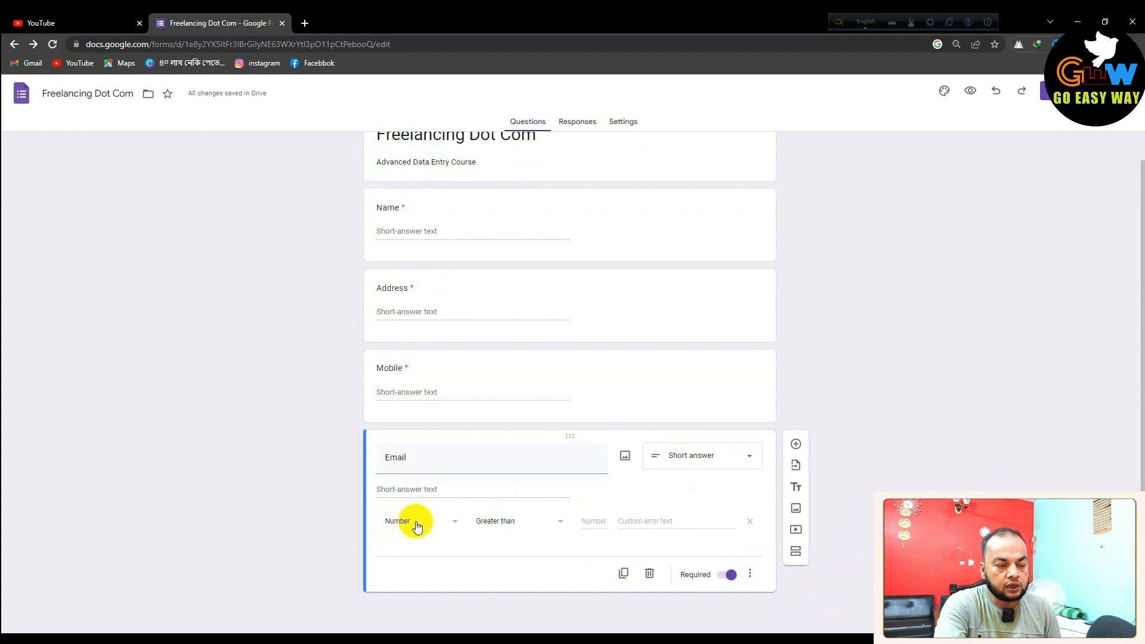
click(452, 525)
click(409, 552)
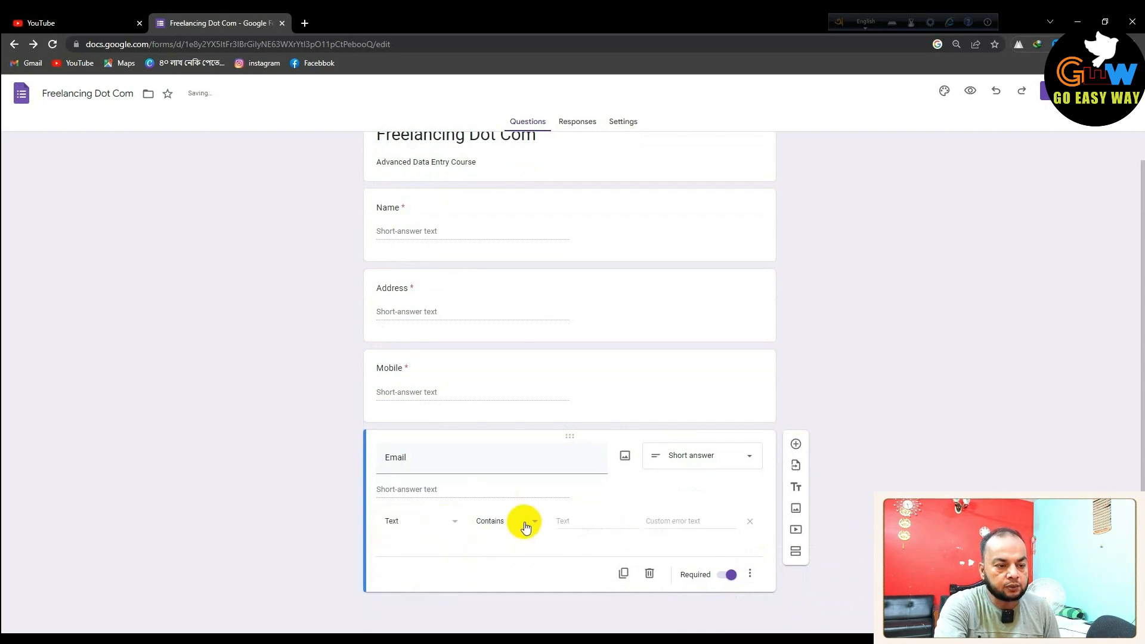
click(527, 524)
click(485, 570)
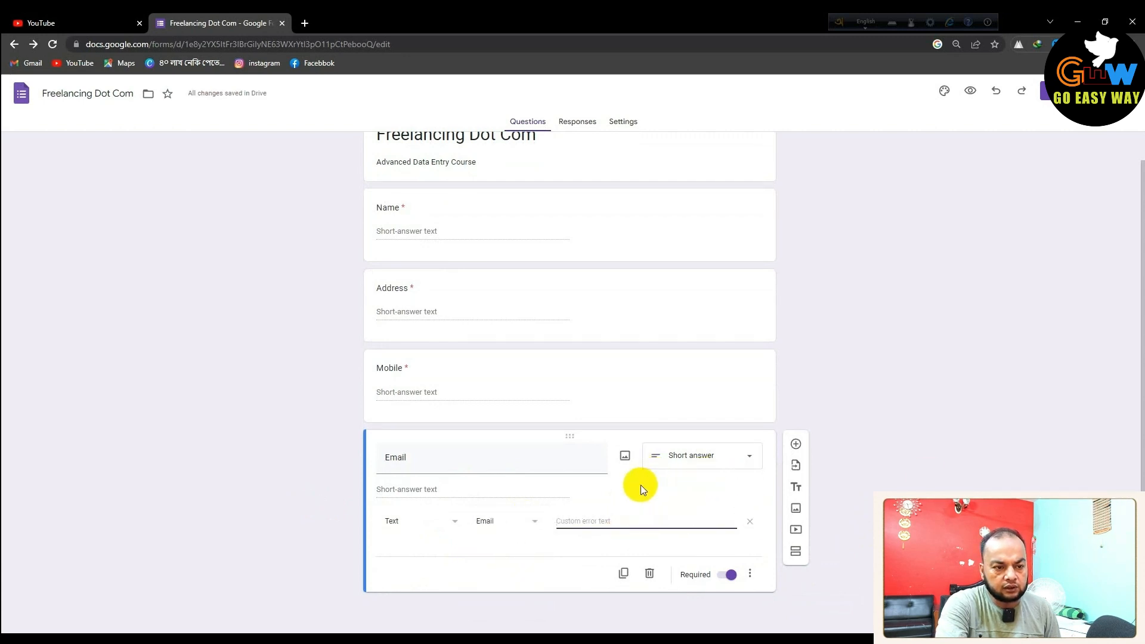
click(893, 488)
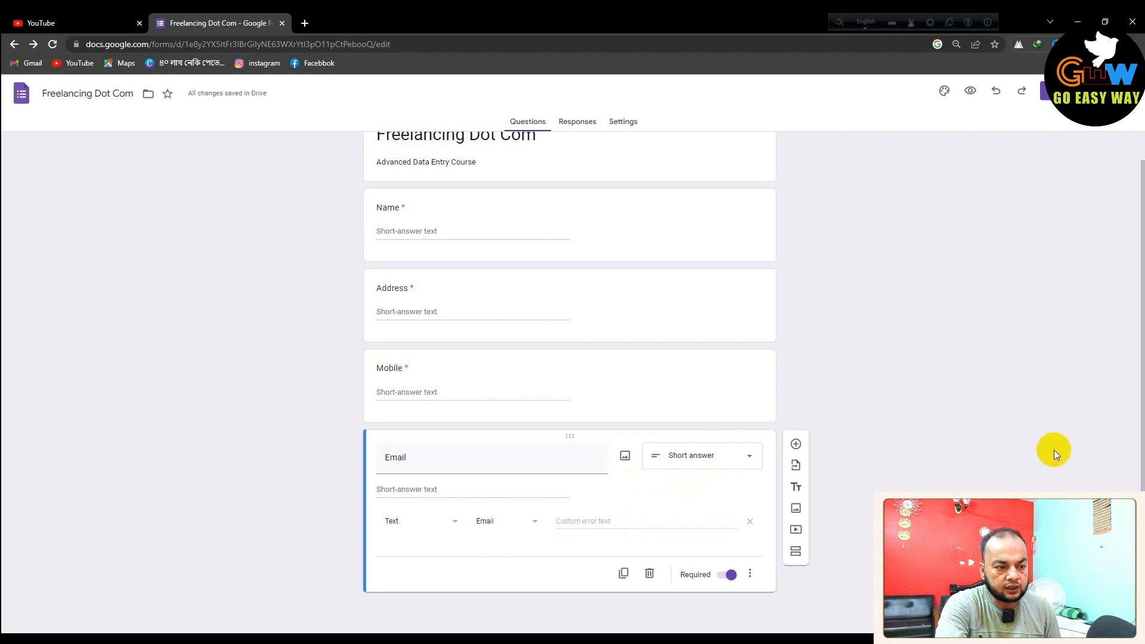
Add a multiple-choice question titled 'From Where You Learn About Us?'
click(796, 444)
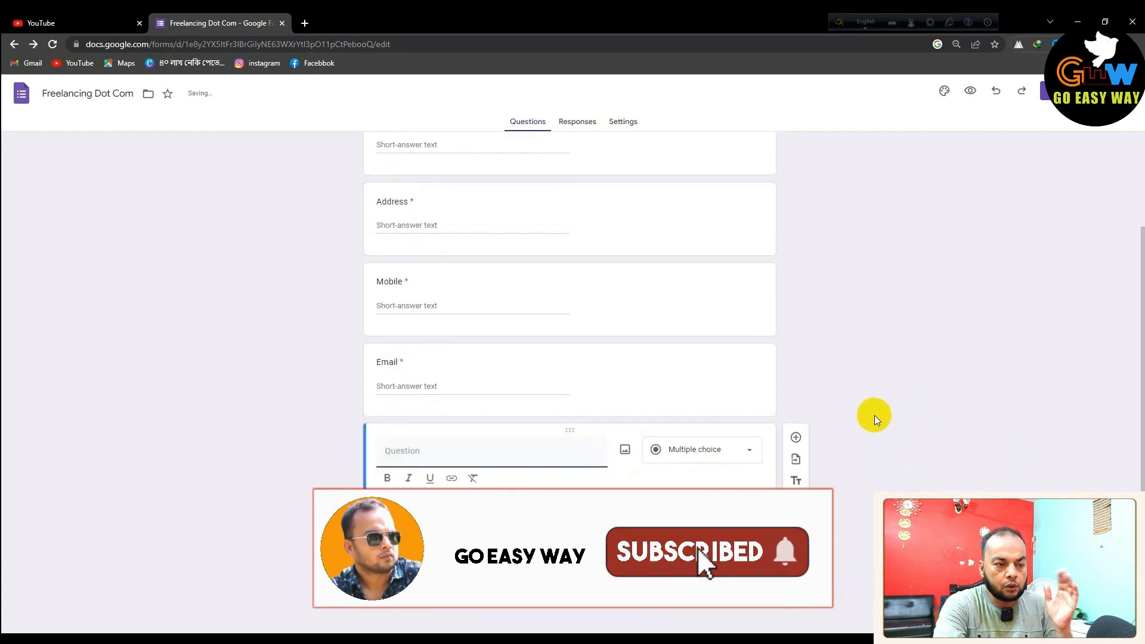
text(From Where You Learn About Us)
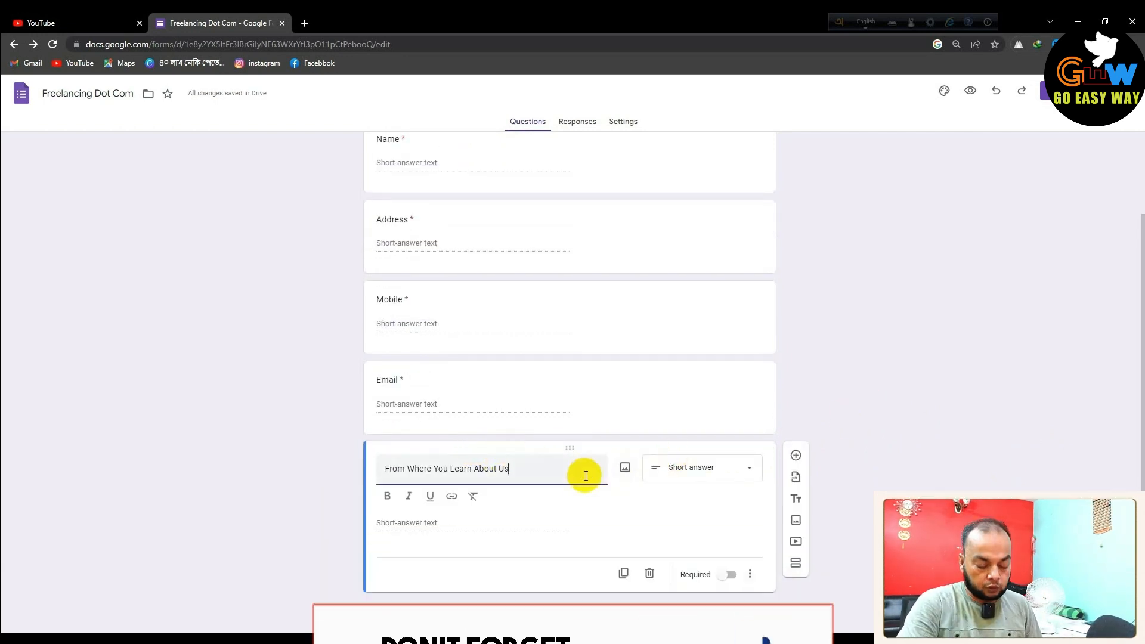
text(?)
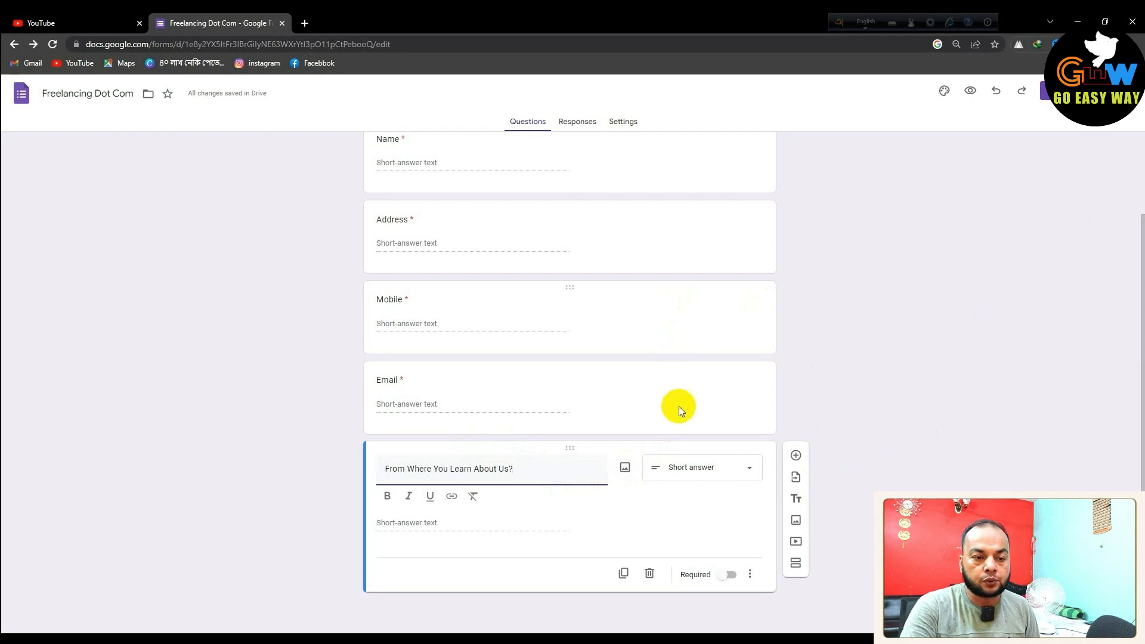
click(718, 471)
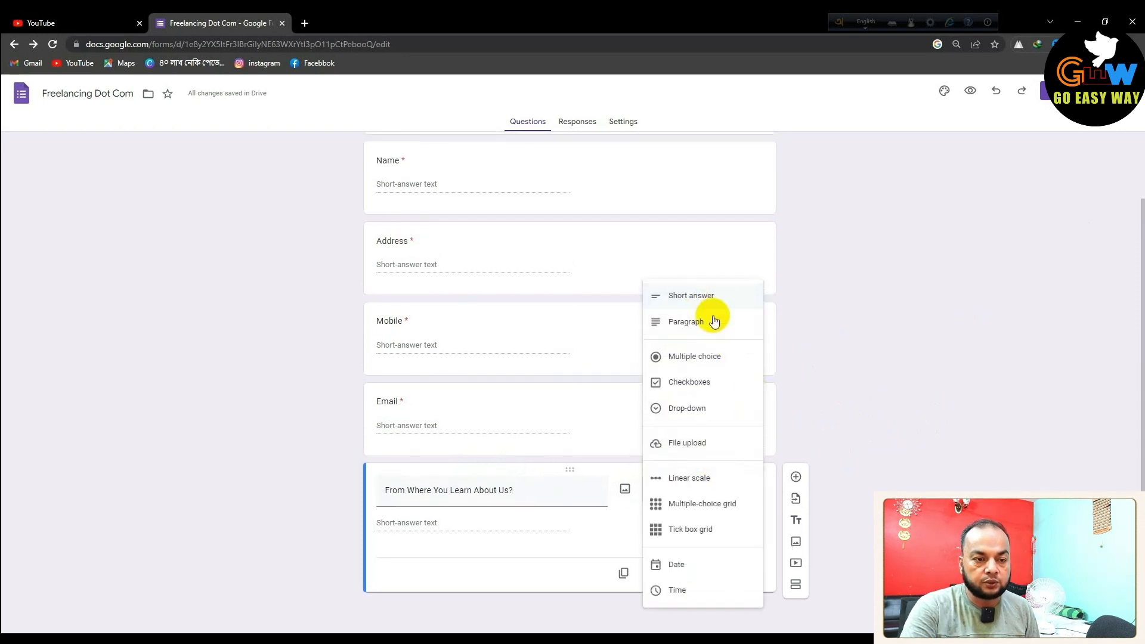
click(710, 360)
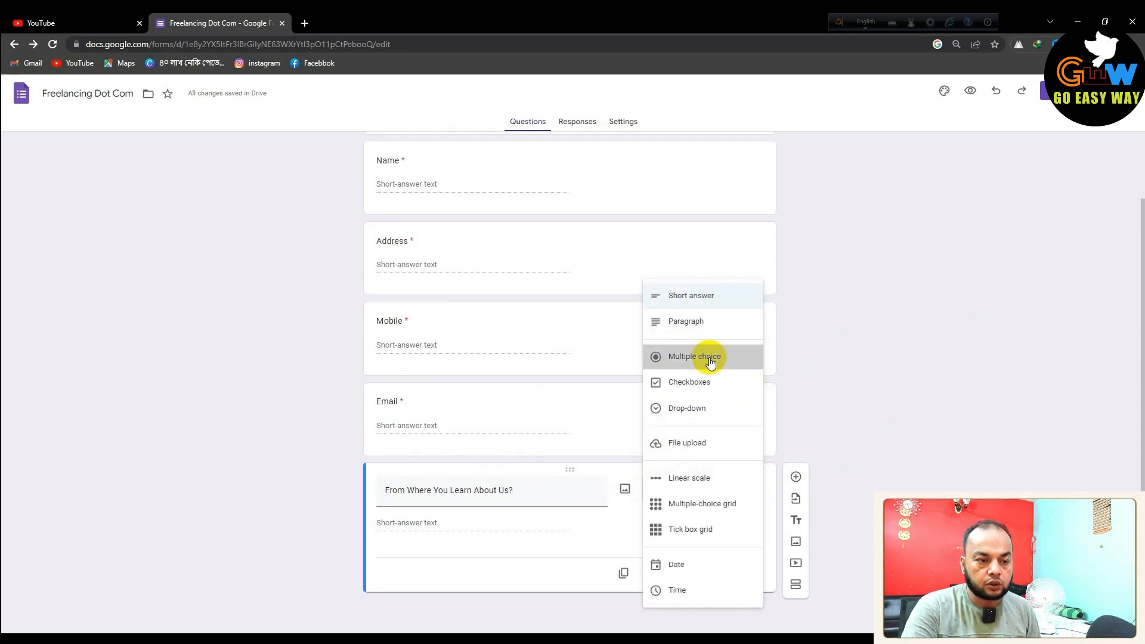
click(753, 493)
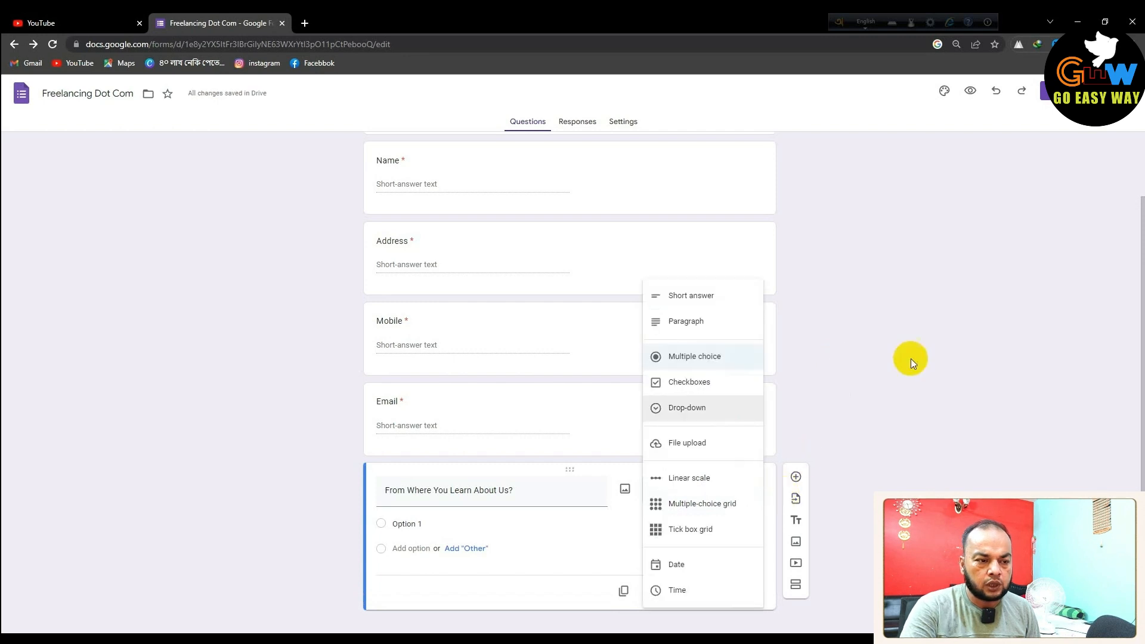
click(907, 360)
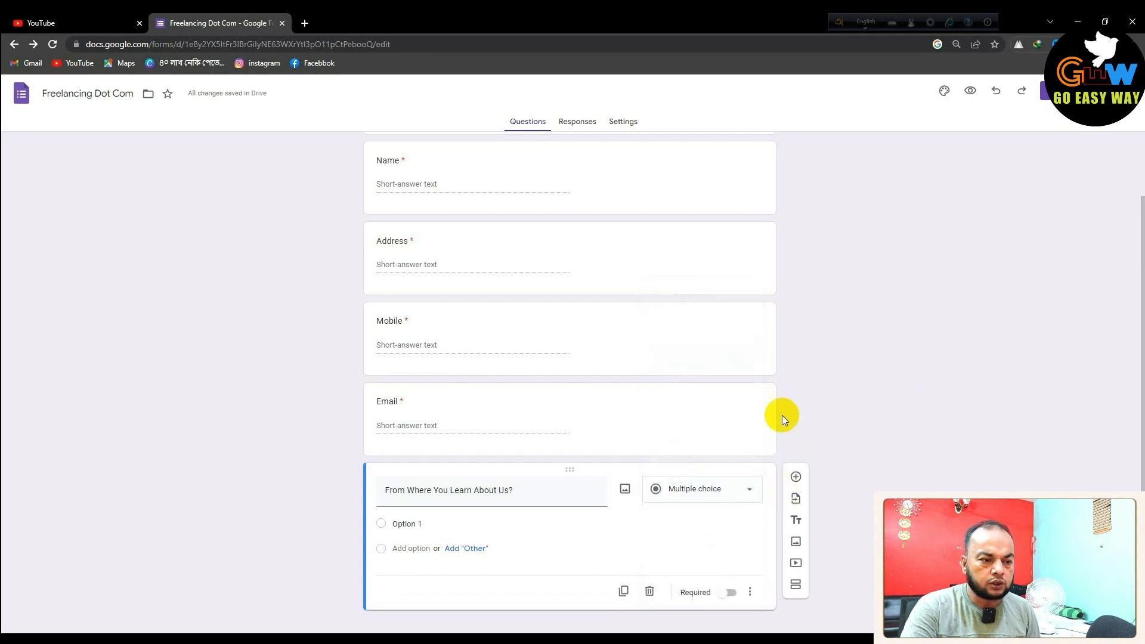
Fill in the answer options Facebook, Youtube, Google and Others
click(422, 524)
text(Fa)
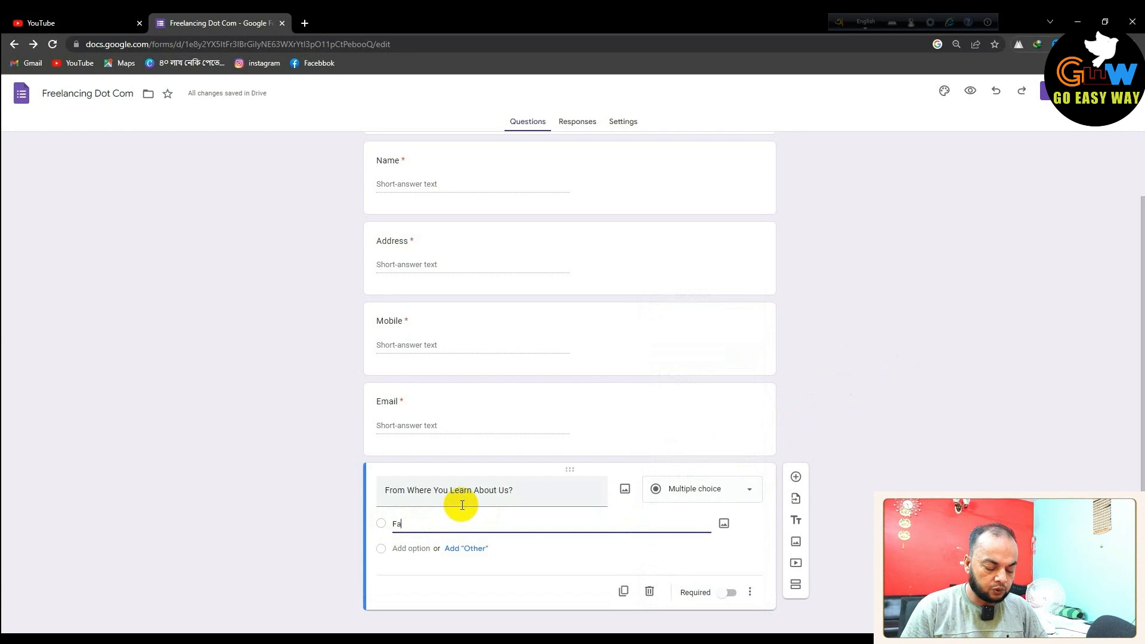
text(cebook)
click(467, 548)
scroll(500, 533, down, 1)
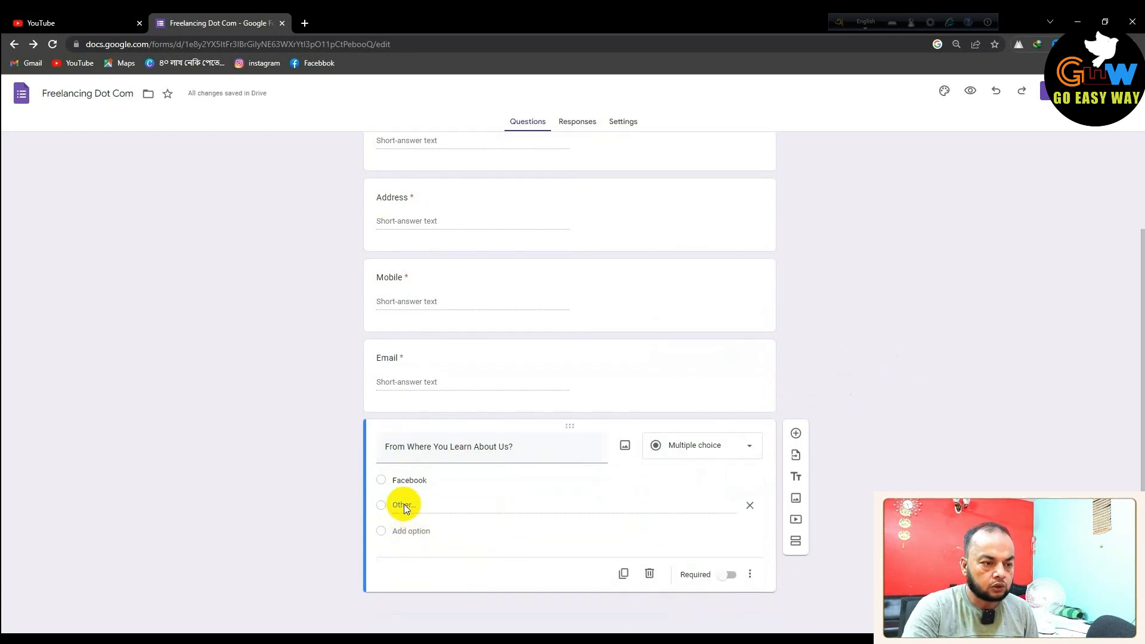
click(406, 530)
text(Youtube)
click(411, 555)
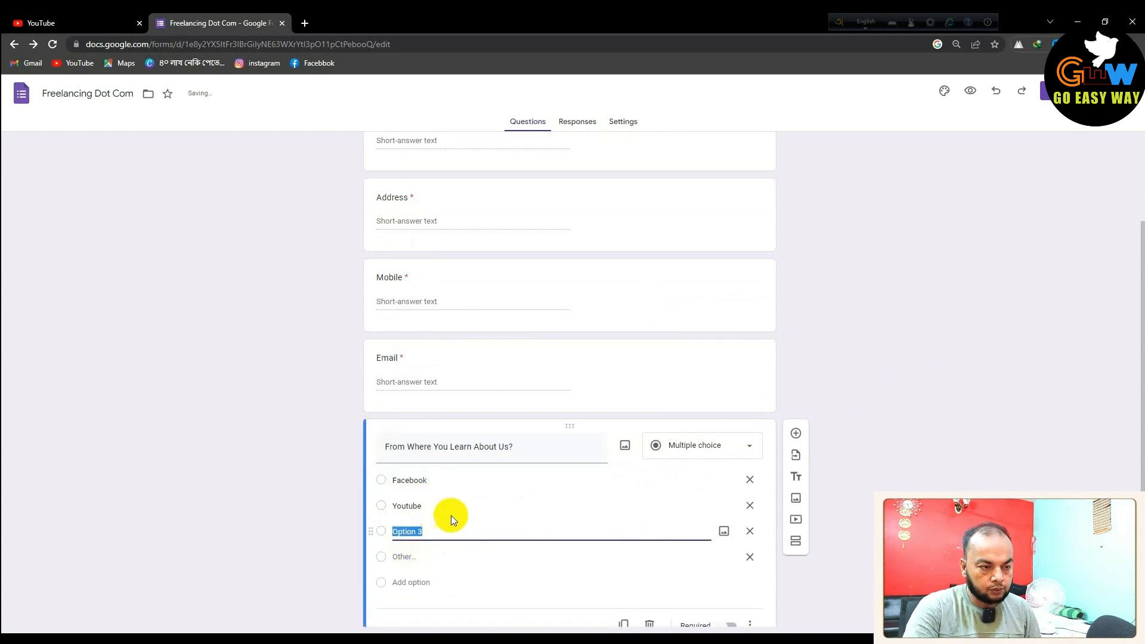
text(Google)
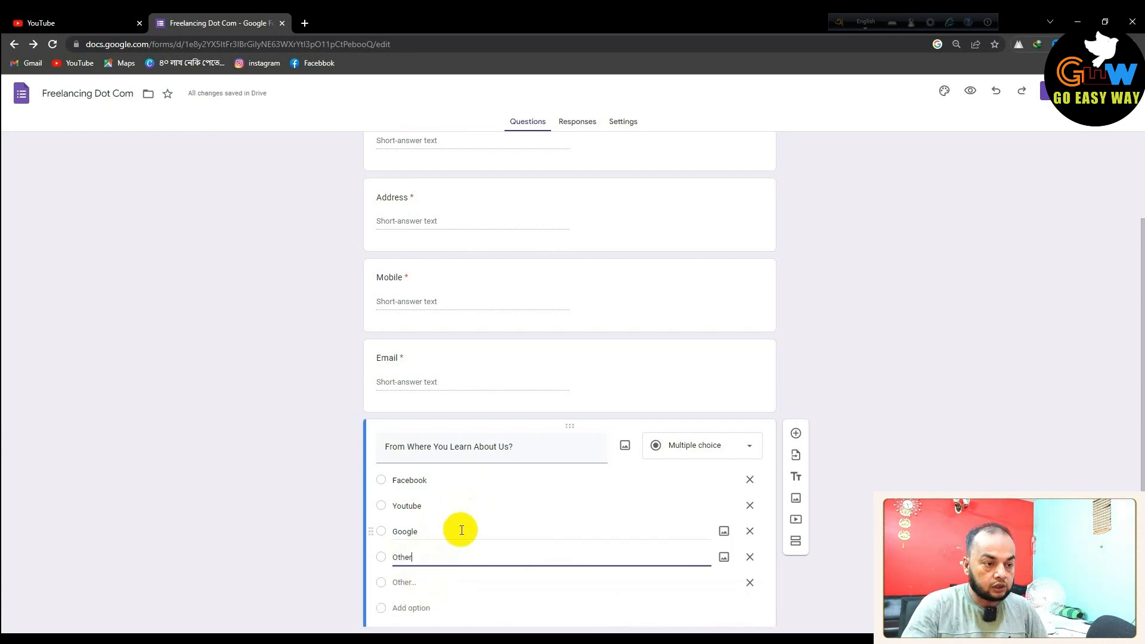
text(s)
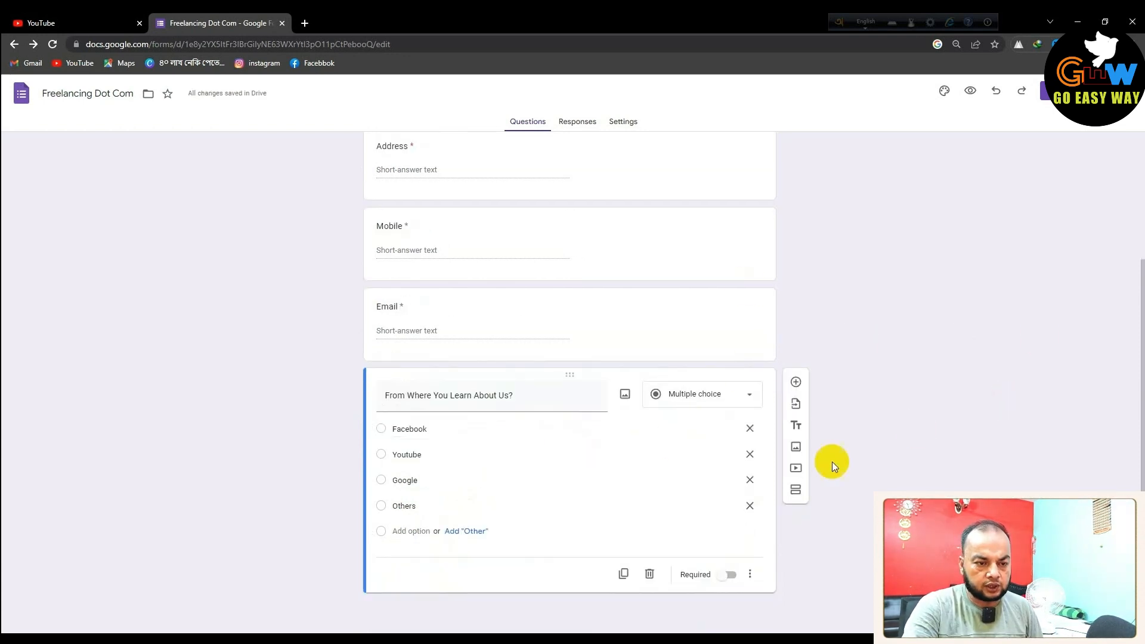
scroll(889, 438, up, 1)
scroll(890, 437, up, 3)
scroll(890, 438, down, 3)
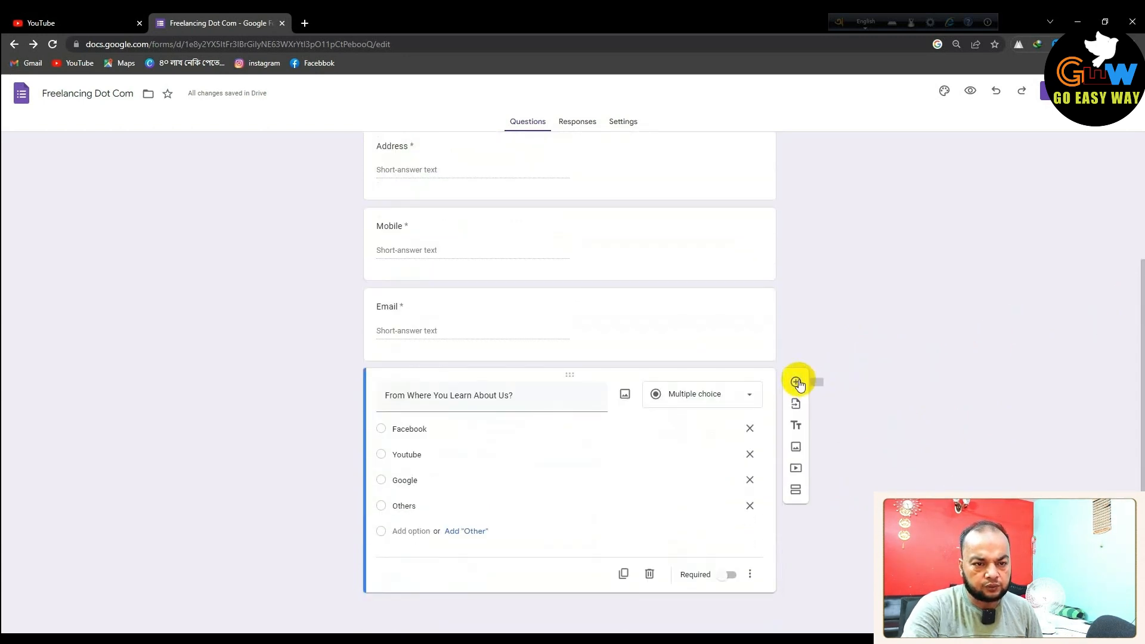
Add 'Which course do you want to do?' with options Digital Marketing, Graphic Design, Data Entry, Web Design
click(796, 382)
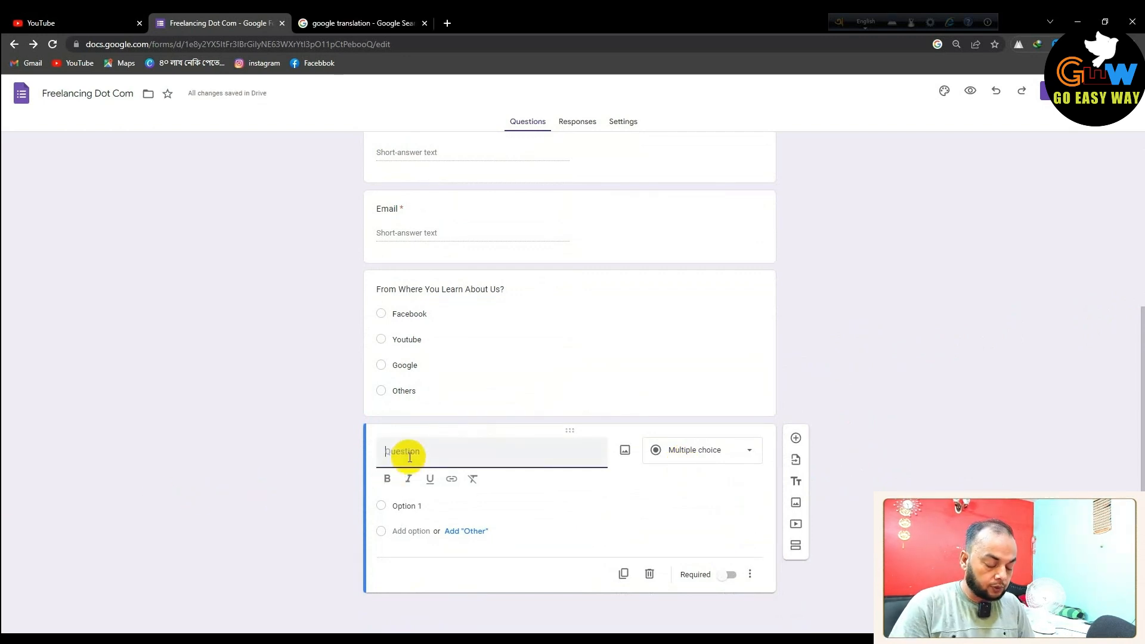
text(Which ourse do you want to do)
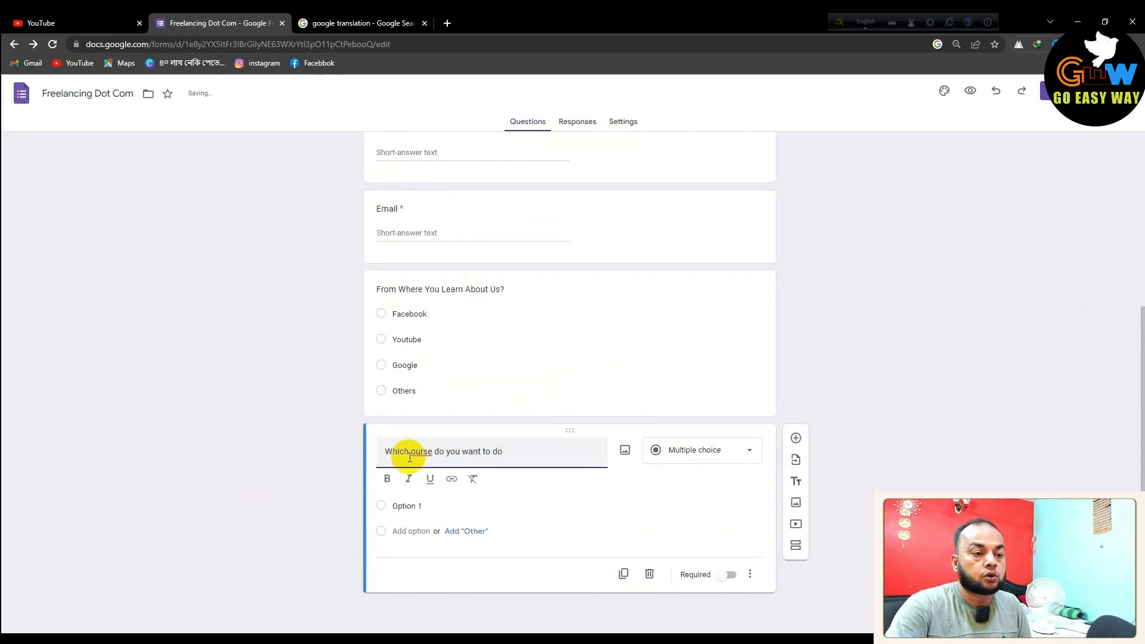
text(?)
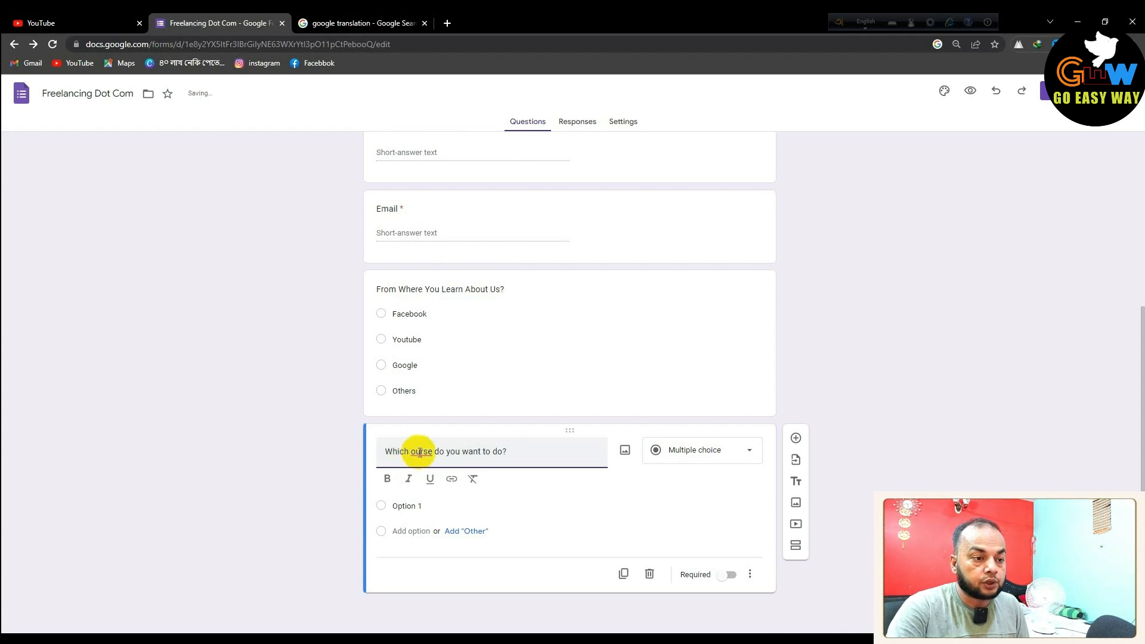
double_click(422, 453)
text(course)
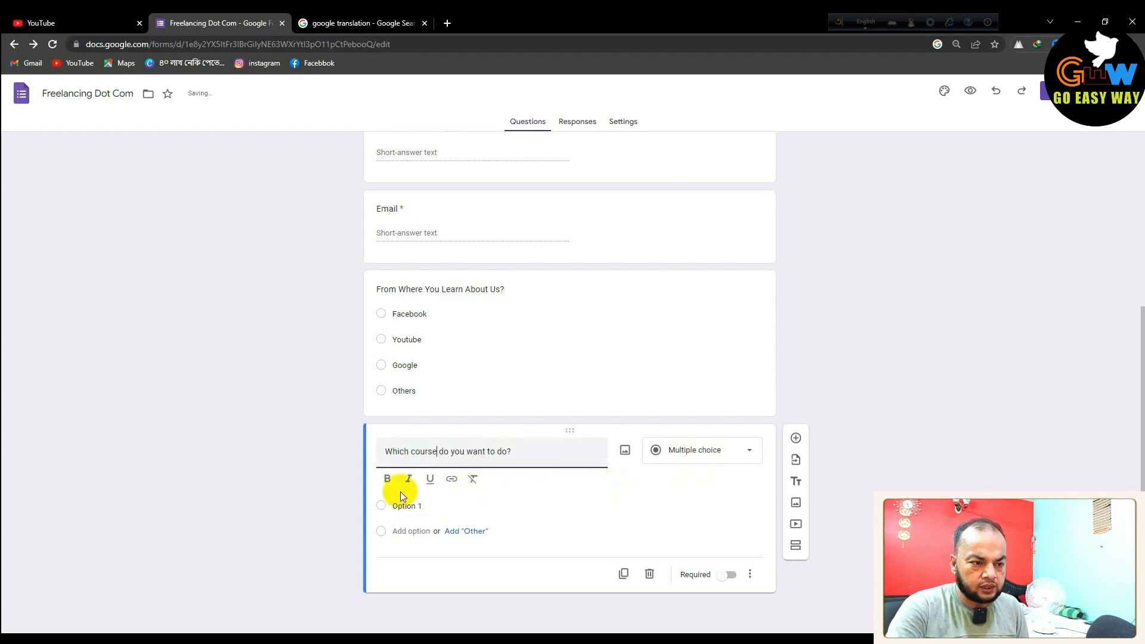
click(413, 506)
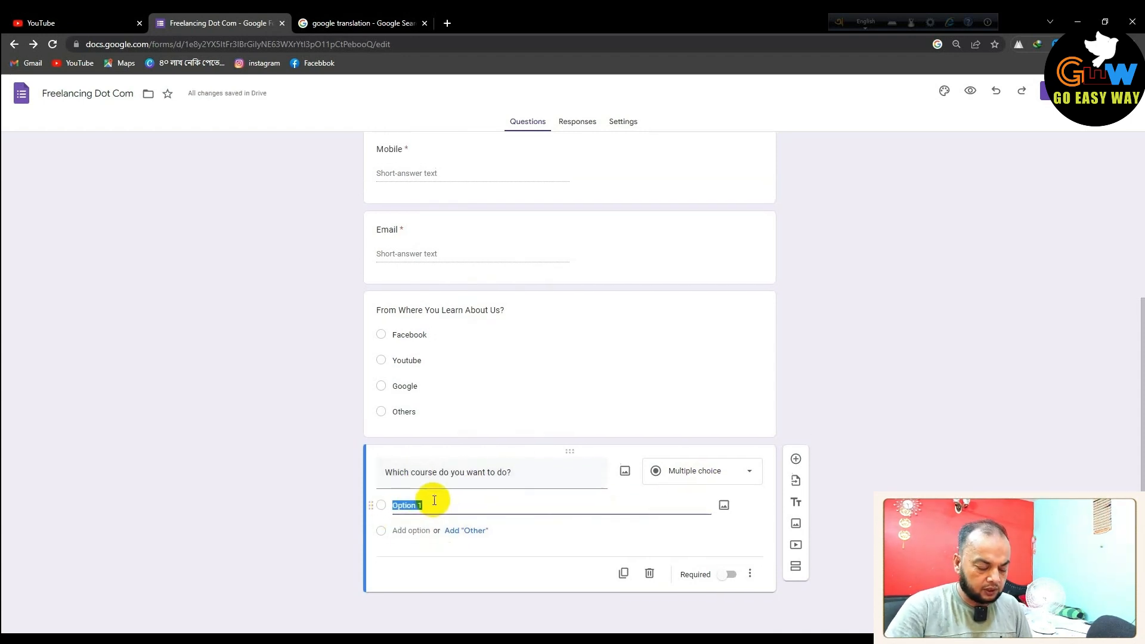
text(Digital Marketing)
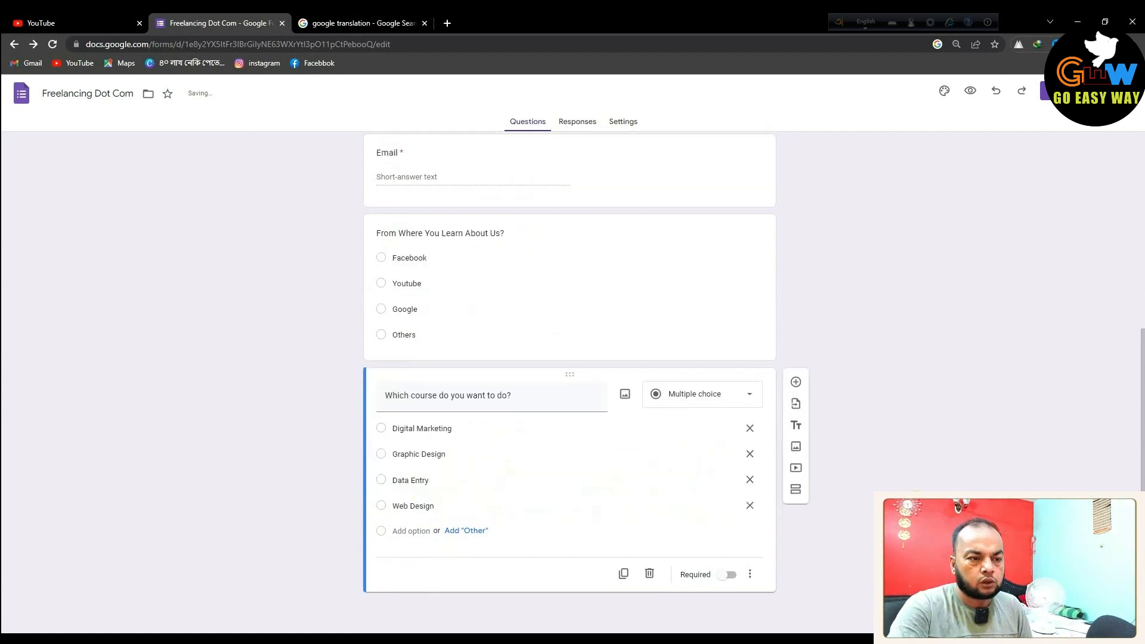
Make both the course question and 'From Where You Learn About Us?' required
click(727, 574)
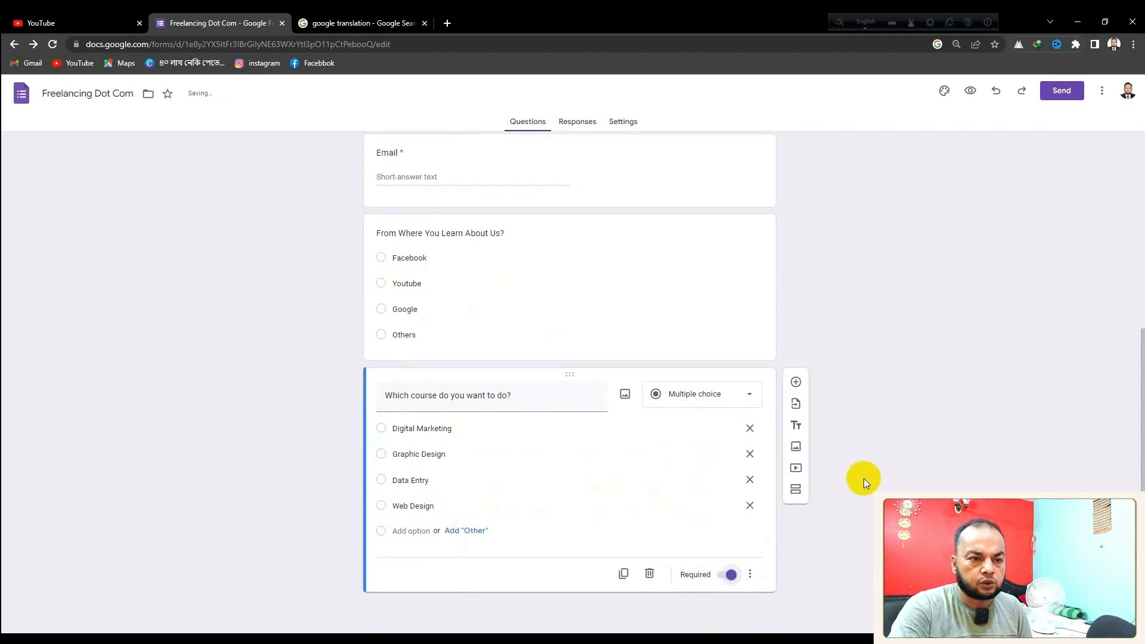
click(568, 306)
click(727, 420)
click(725, 483)
click(798, 382)
Title the question 'Any Quotations', make it a required short answer, and add a blank question below
text(Any Quotations)
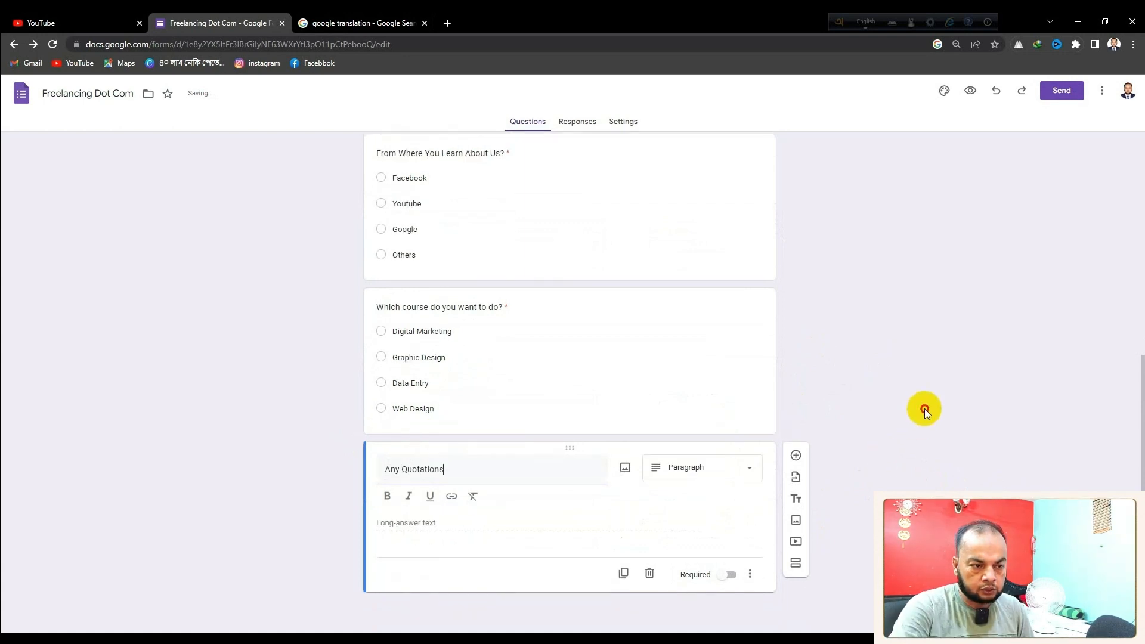
click(924, 409)
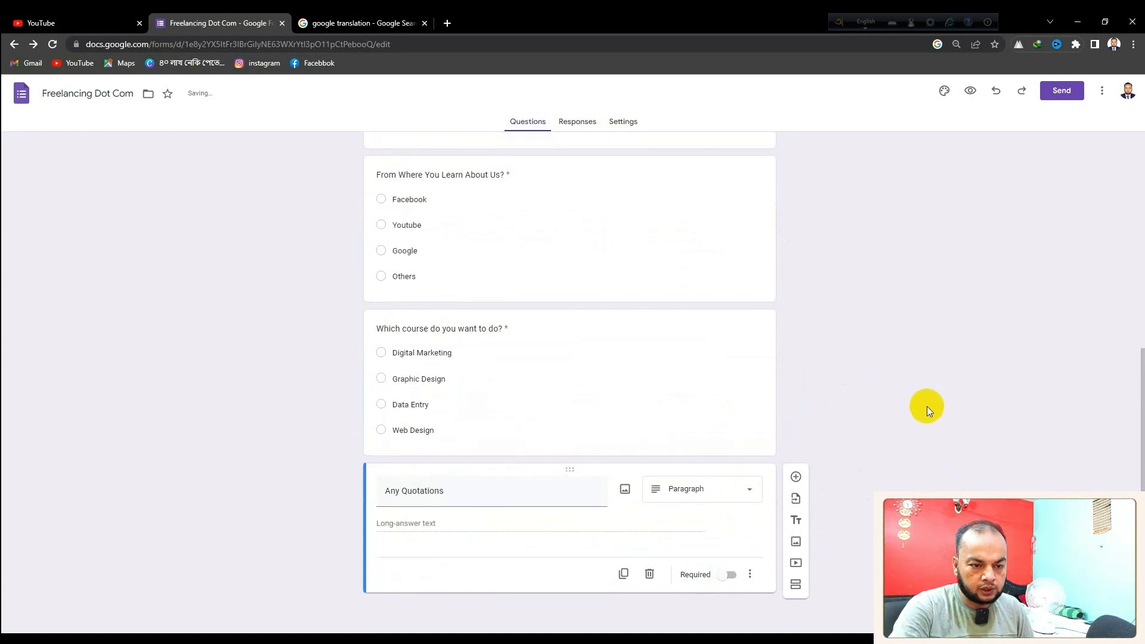
click(728, 574)
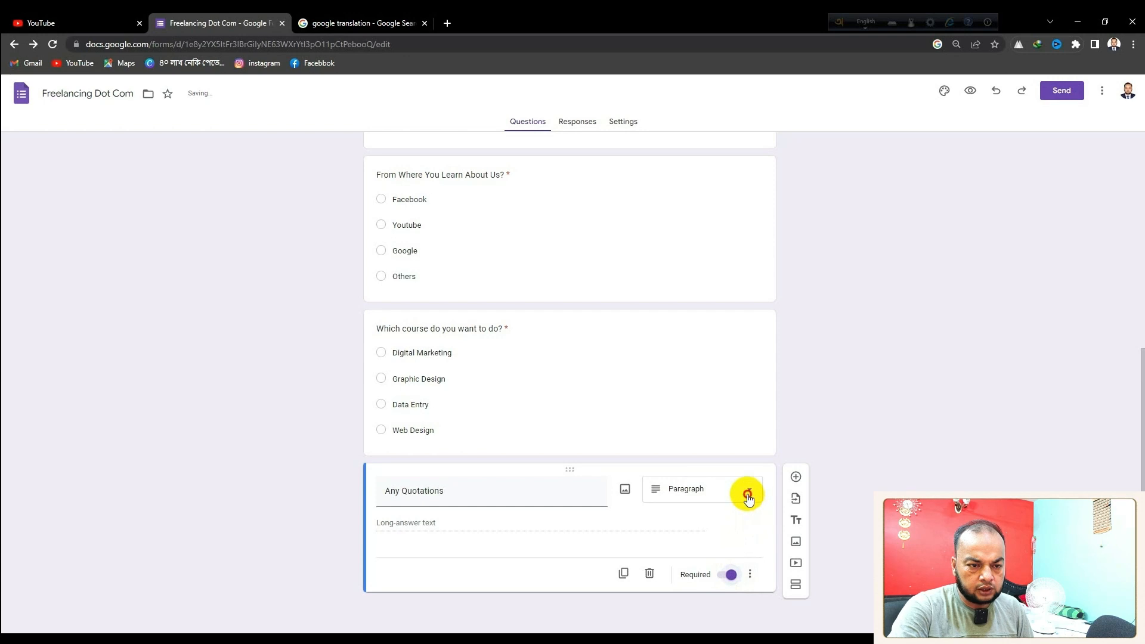
click(746, 491)
click(689, 298)
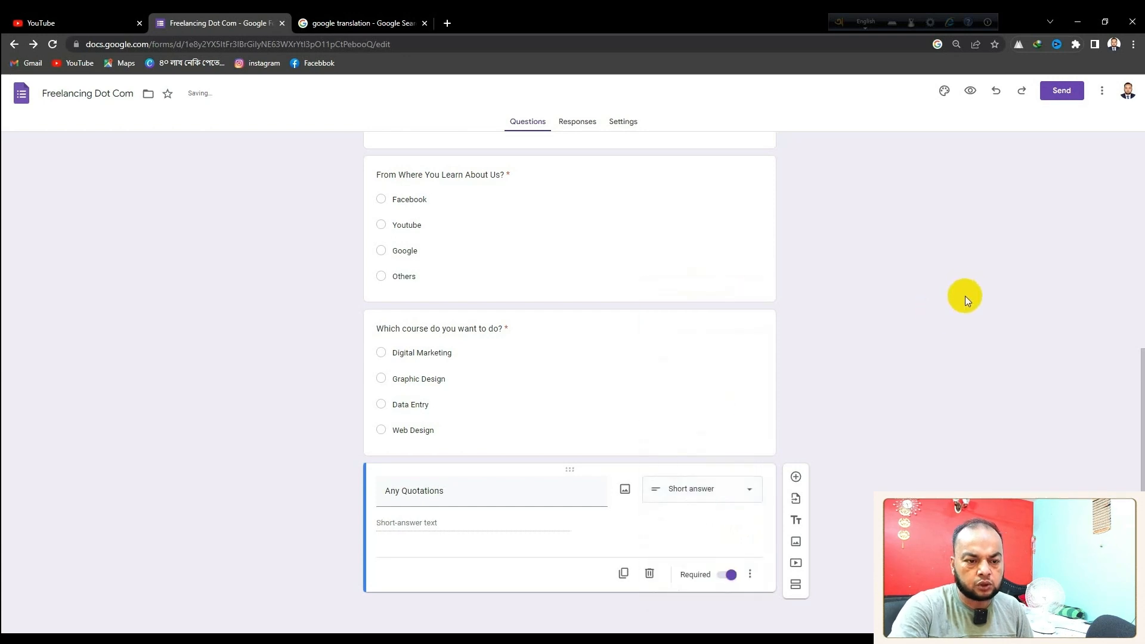
click(796, 477)
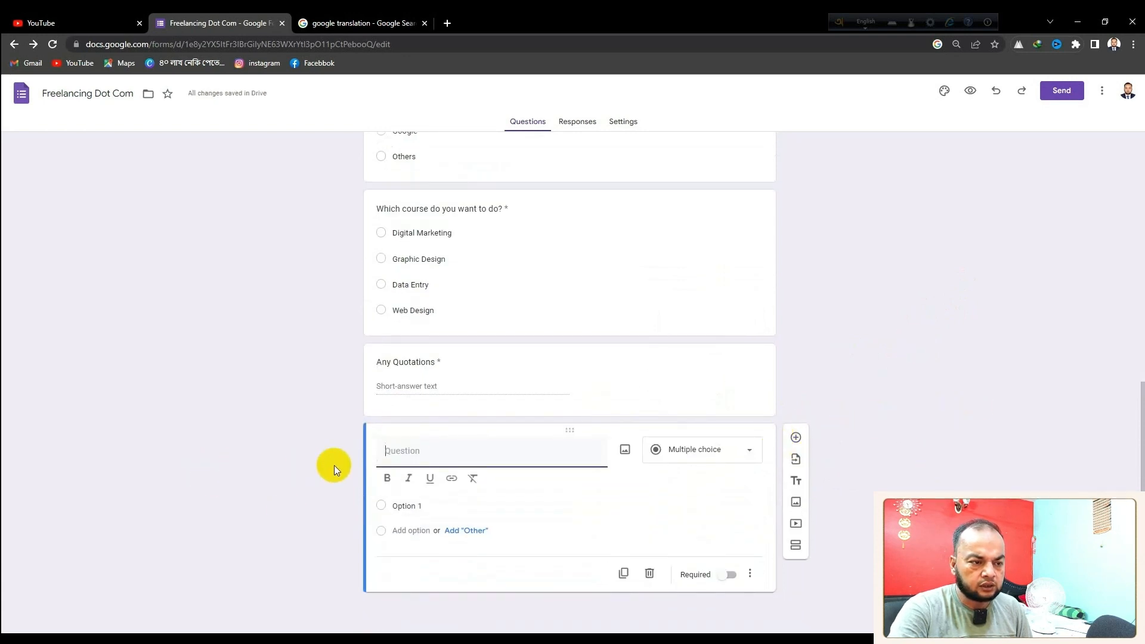
Dismiss the question's image picker and highlight the add-image option in the side toolbar
click(625, 449)
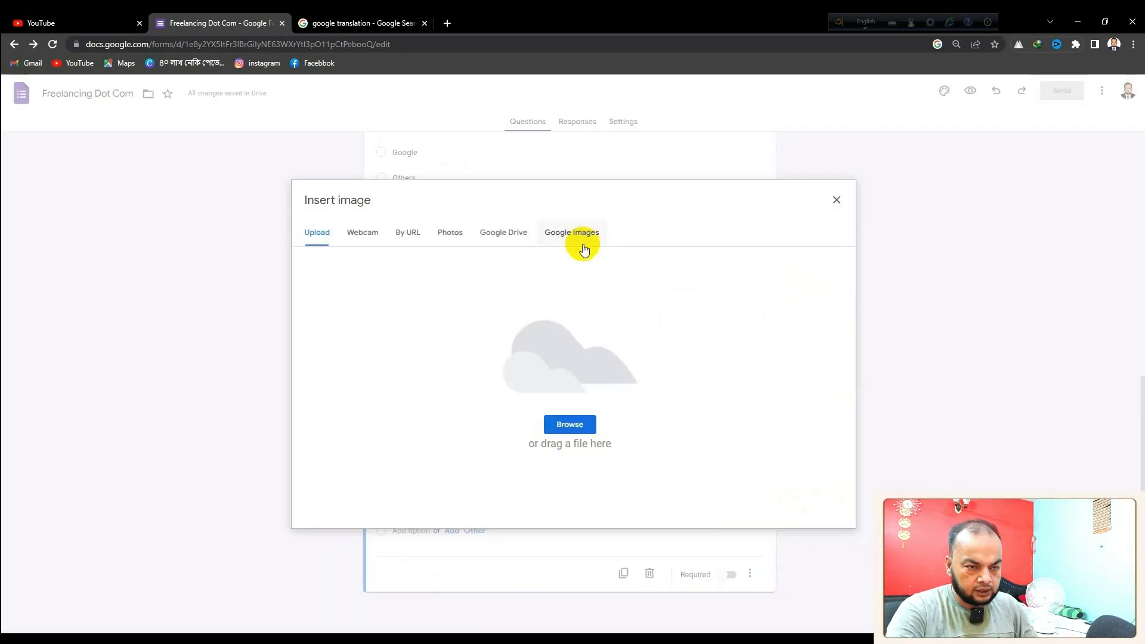
click(838, 202)
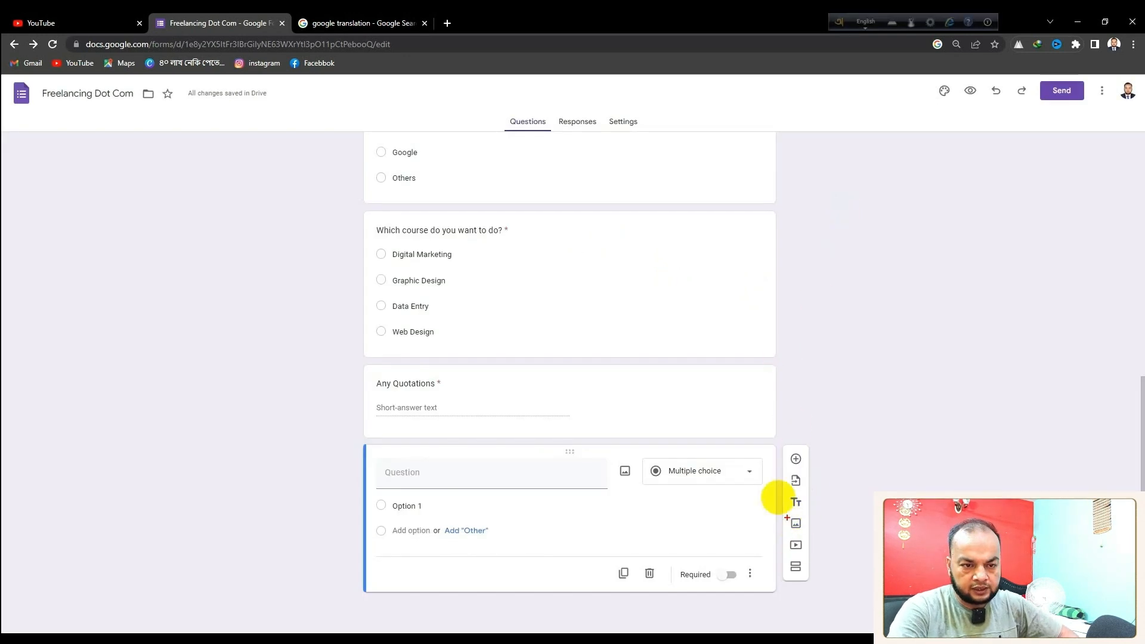
drag(777, 445, 844, 615)
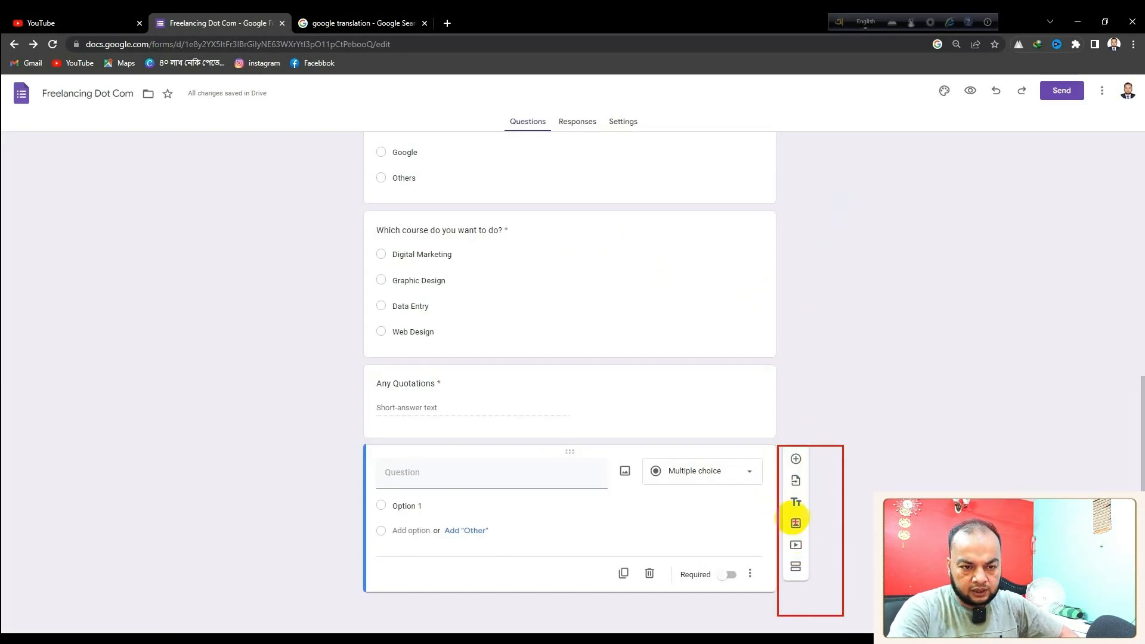
drag(782, 515, 811, 533)
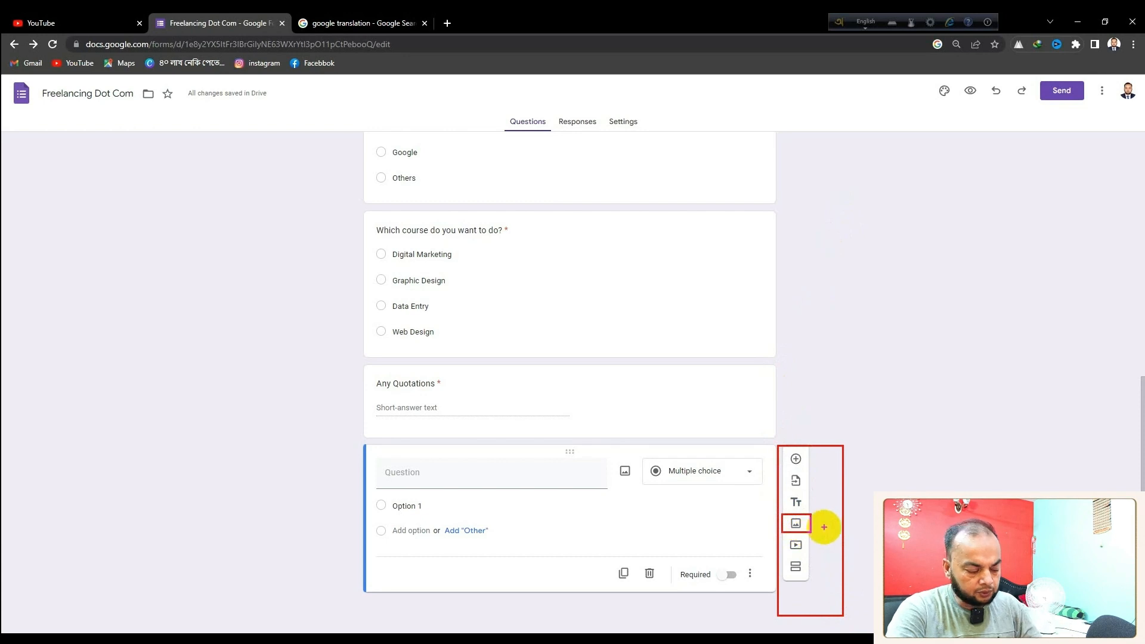
Search Google Images for 'thank you' and insert the hand-lettered result as a new item
click(796, 523)
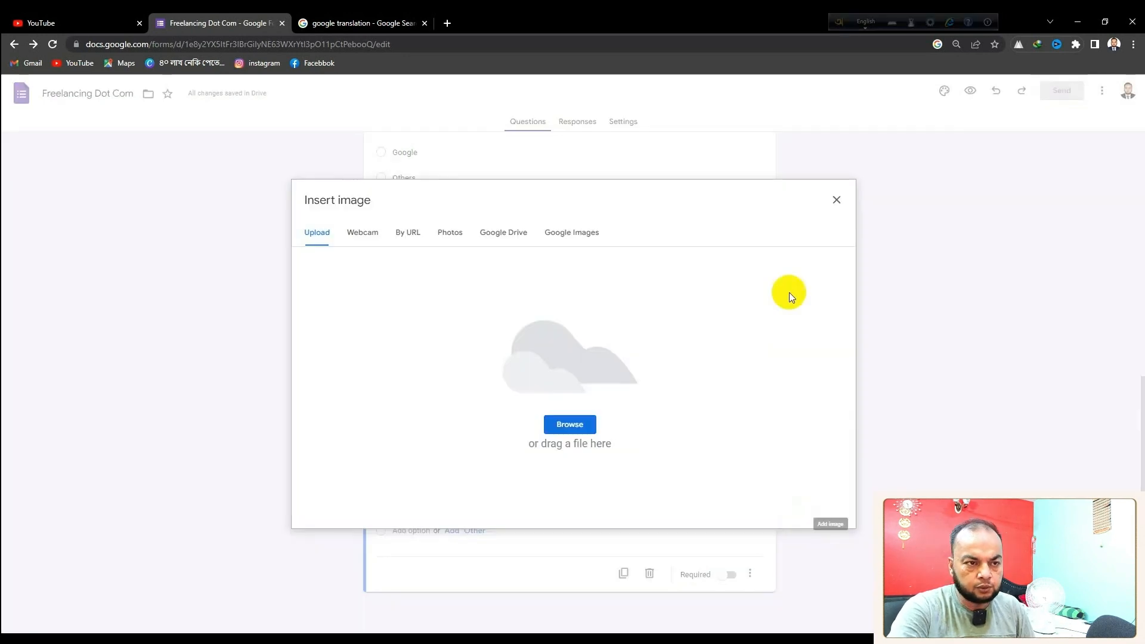
click(571, 233)
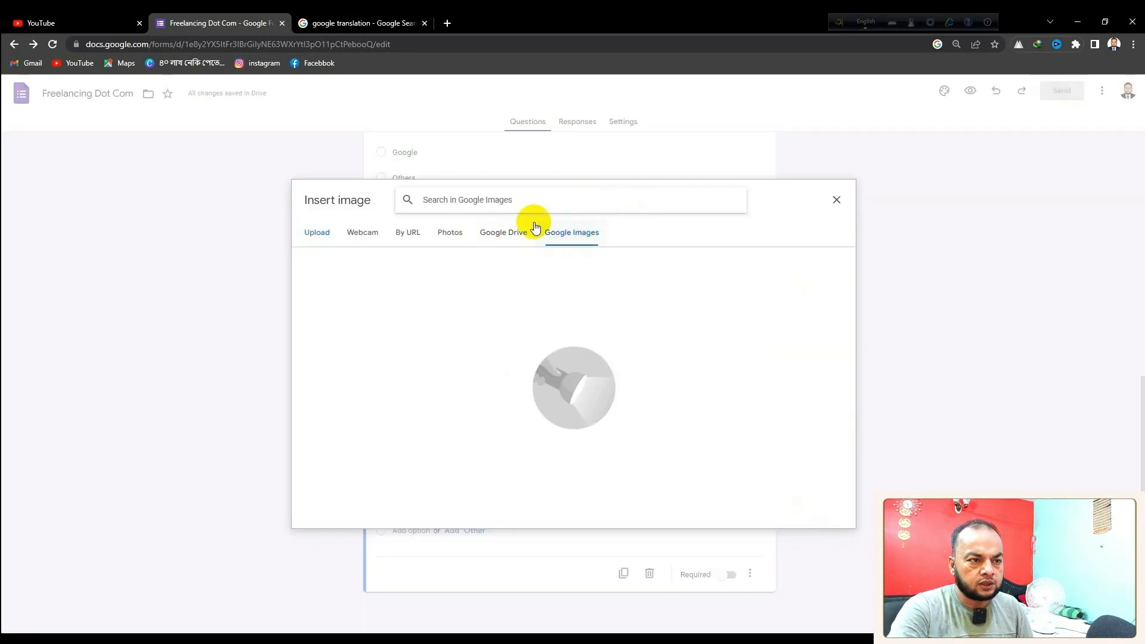
text(thank you)
key(Return)
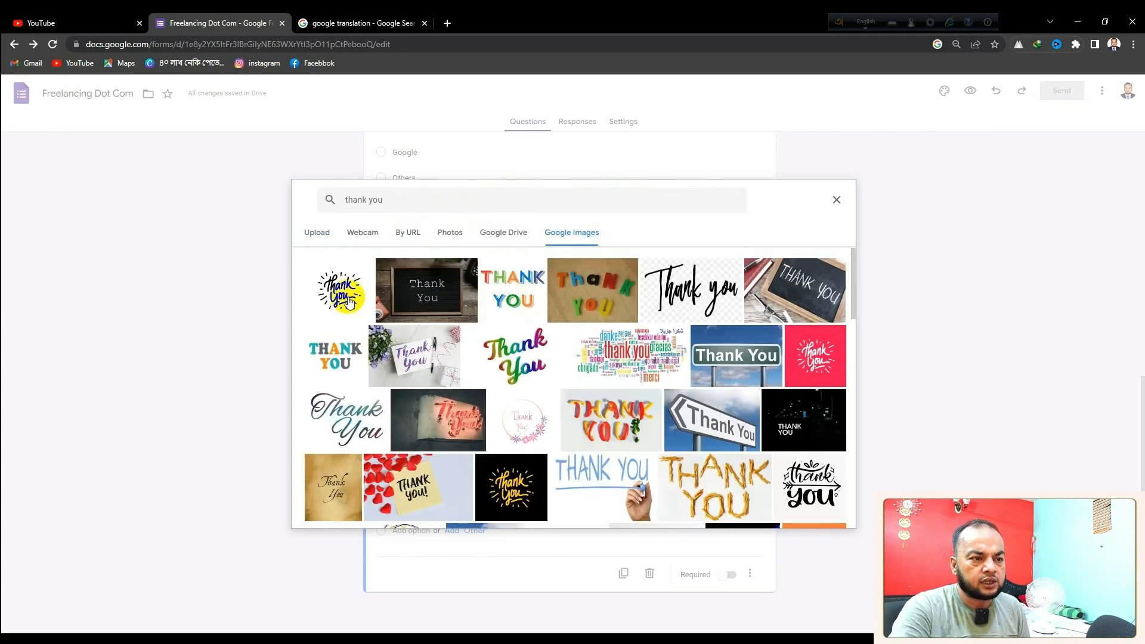
click(349, 303)
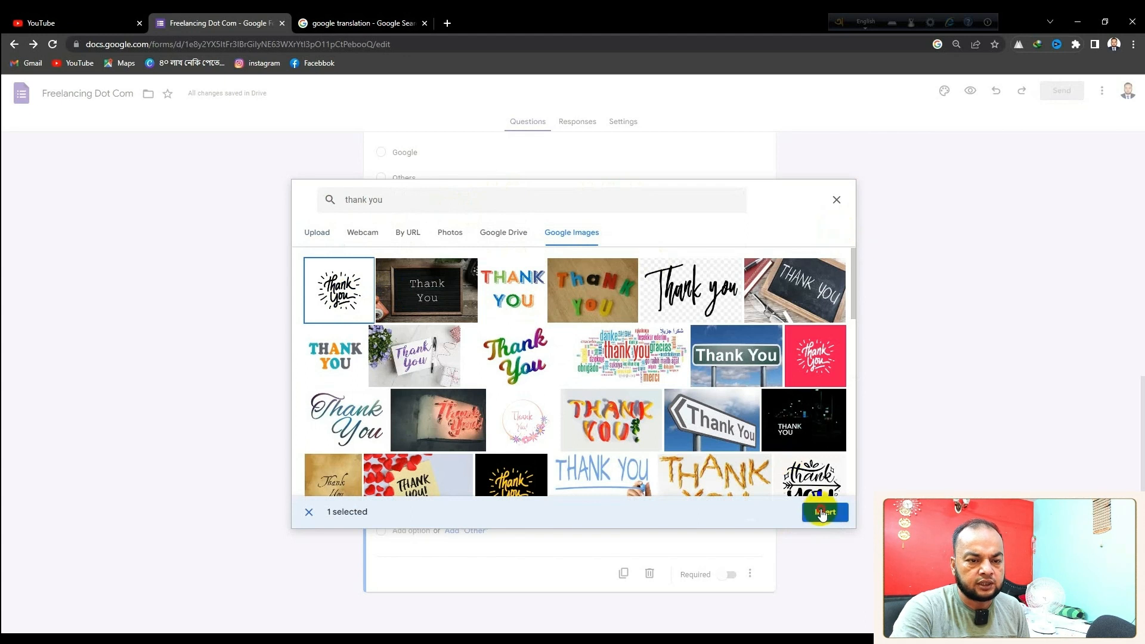
click(822, 512)
click(603, 526)
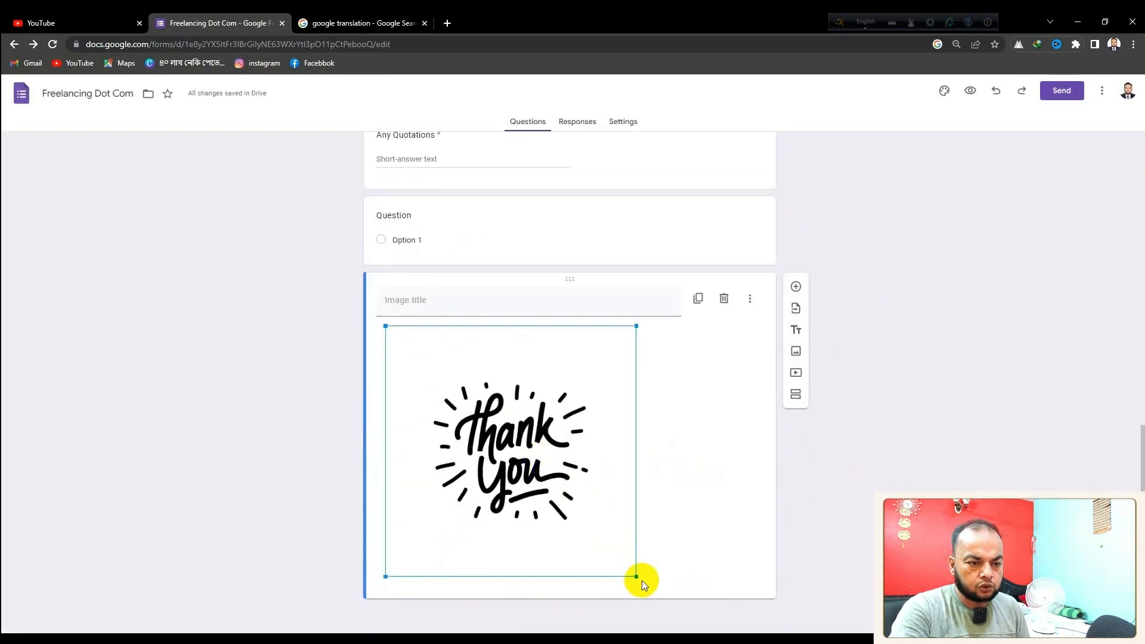
Drag the thank-you image's corner handle inward to make it smaller
drag(637, 576, 495, 453)
scroll(904, 433, up, 10)
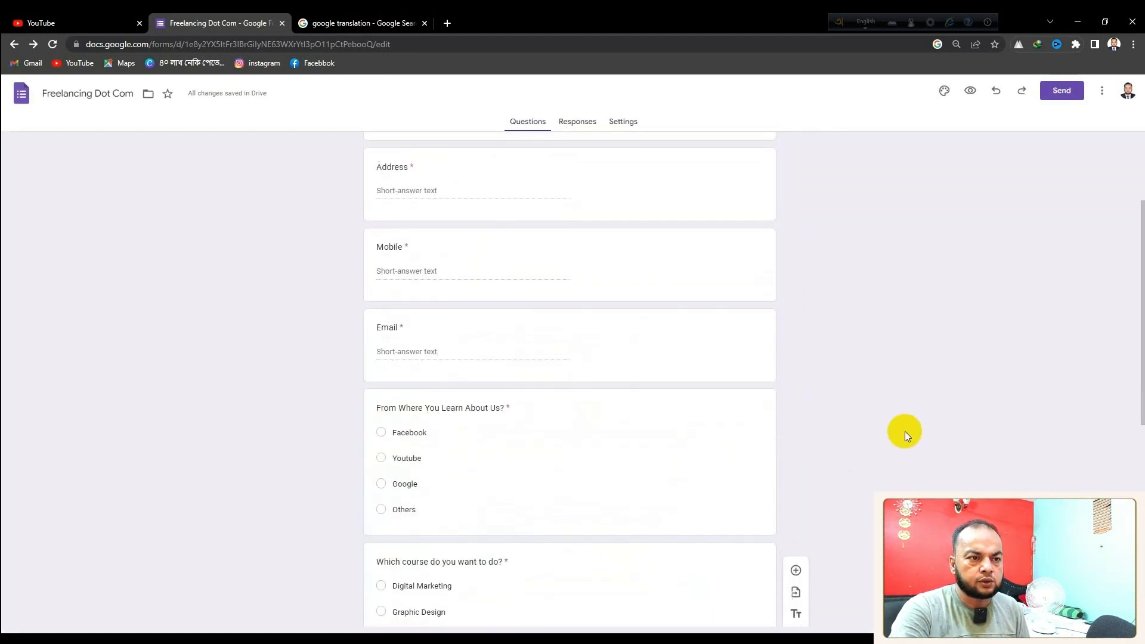
scroll(904, 431, down, 1)
scroll(904, 428, up, 1)
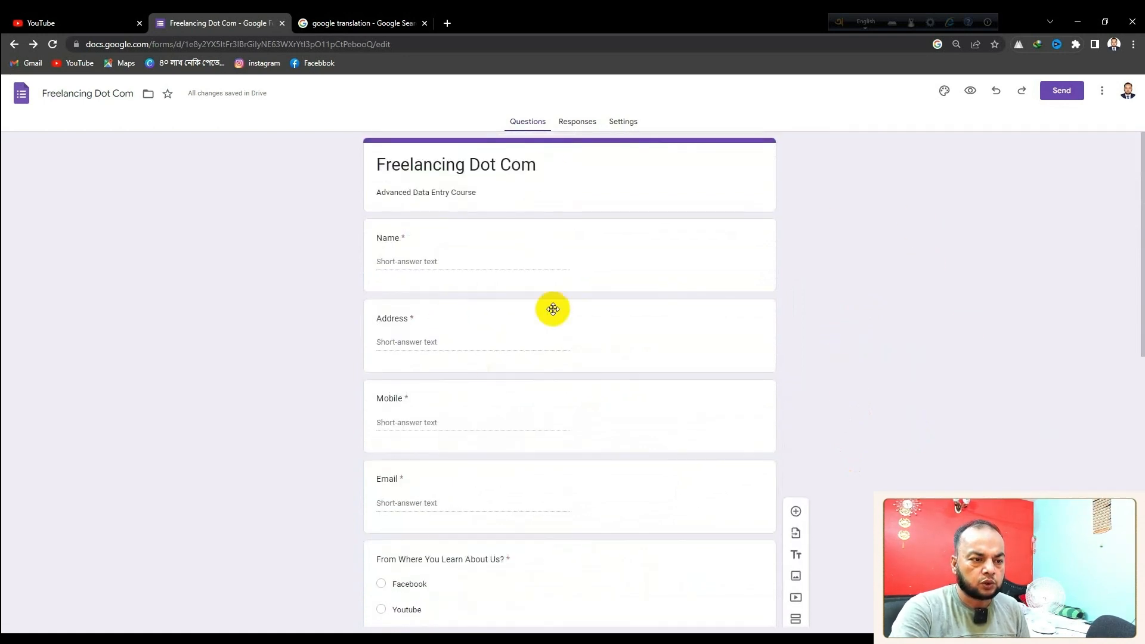
scroll(554, 315, down, 10)
scroll(554, 315, up, 10)
scroll(554, 314, up, 1)
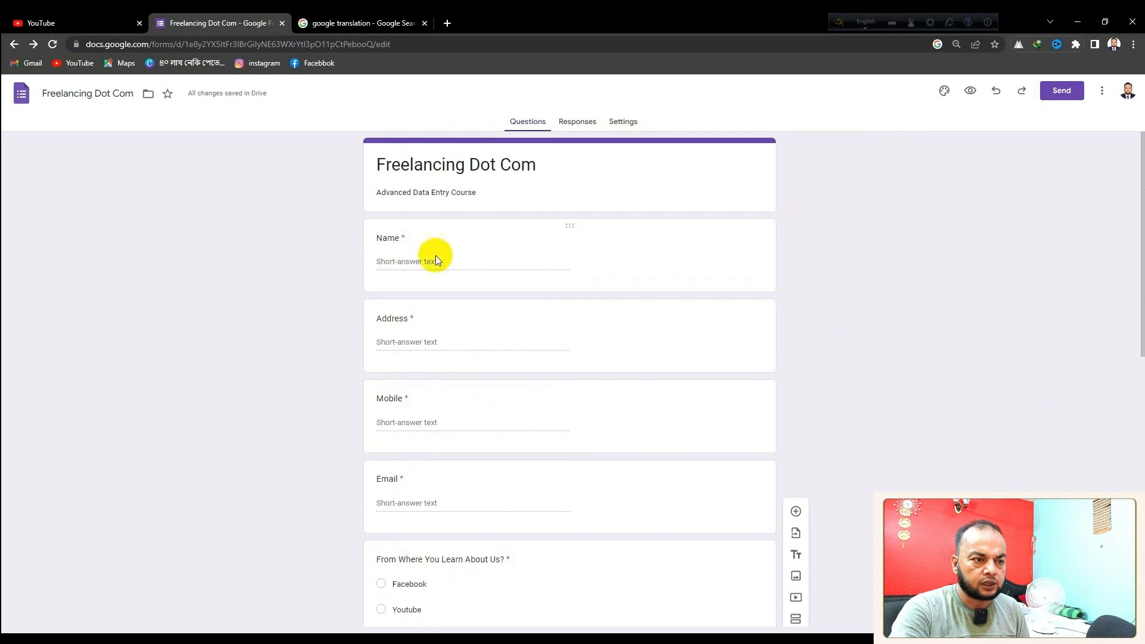
Review the required Name, Address, Mobile and Email questions and highlight the Preview icon
click(436, 255)
click(469, 422)
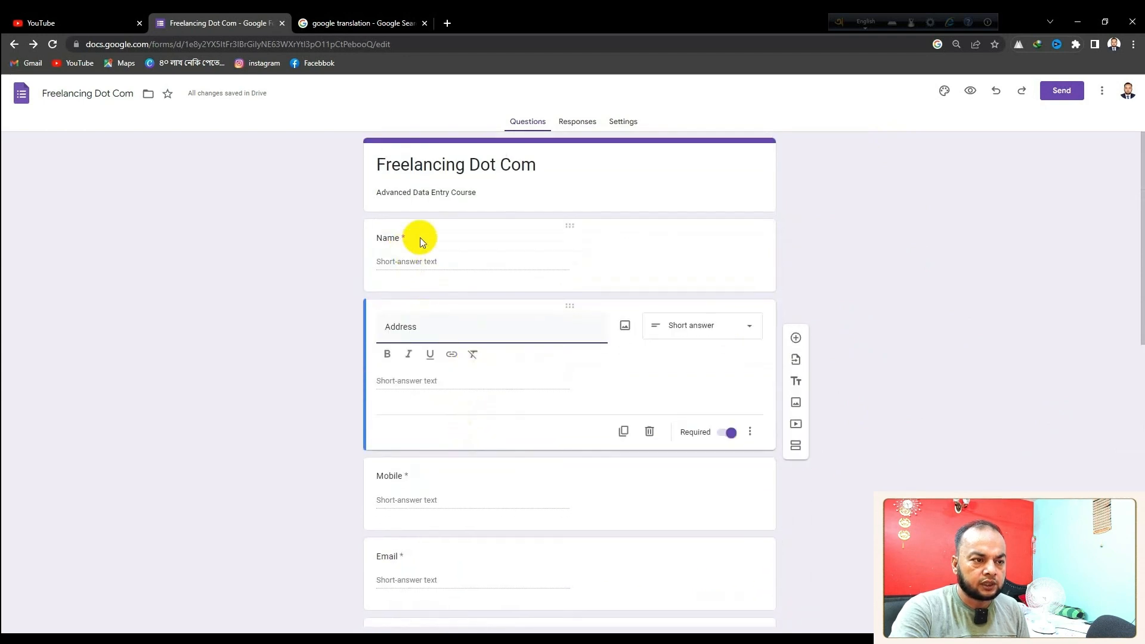
click(490, 501)
click(529, 587)
click(874, 387)
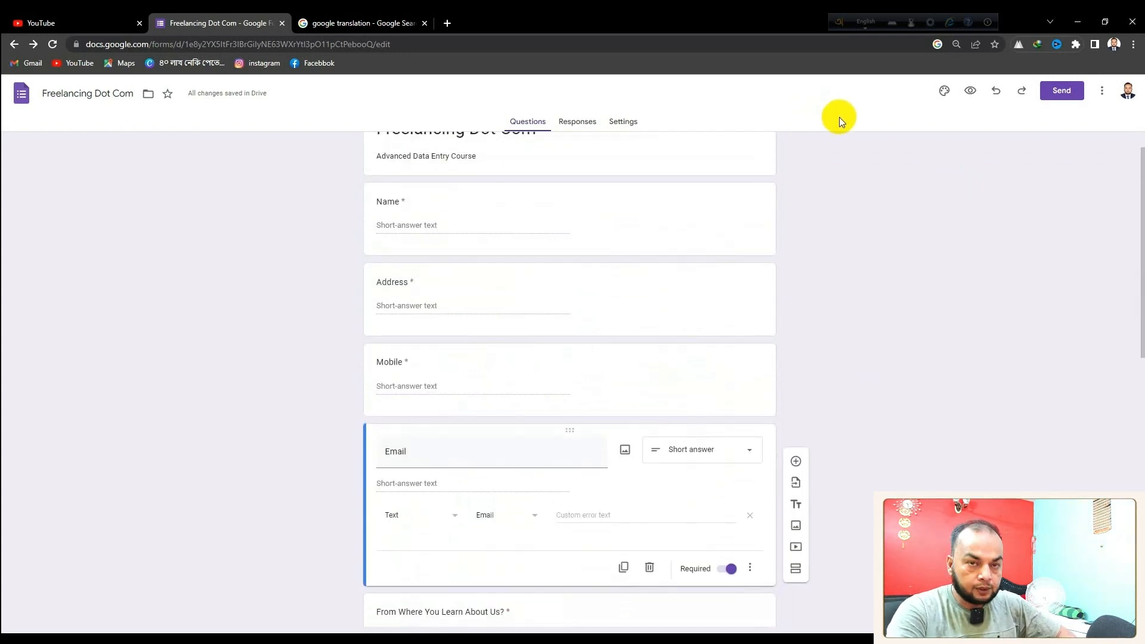
mouse_move(965, 85)
mouse_down()
mouse_move(971, 96)
mouse_move(990, 64)
mouse_up()
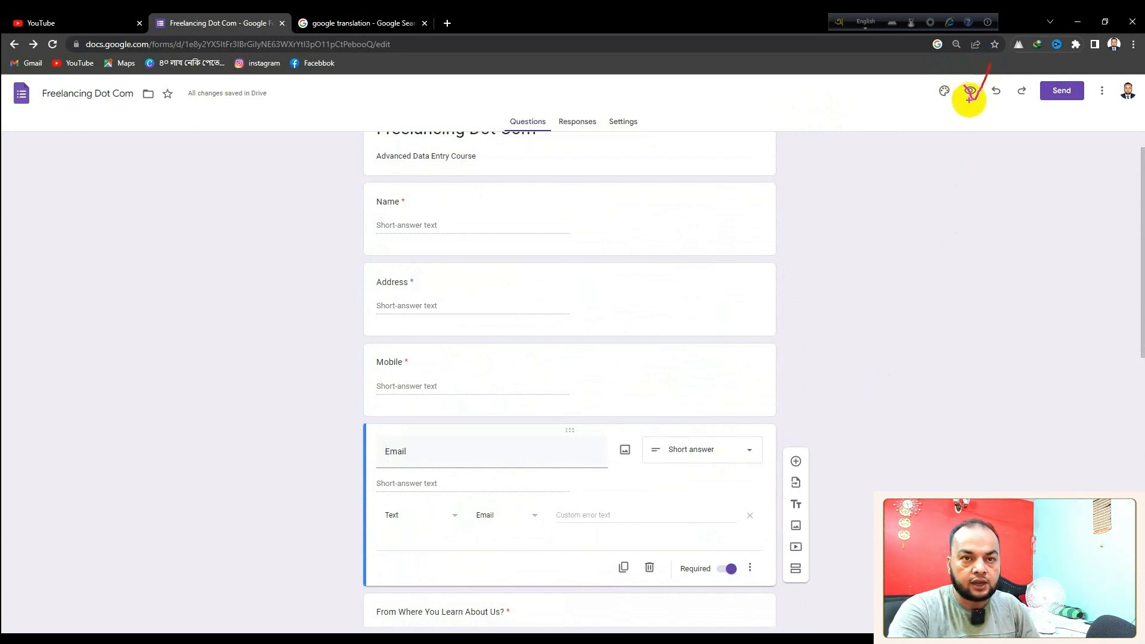
key(Escape)
Scroll through the respondent preview tab, then return to the editor and highlight Send
click(969, 92)
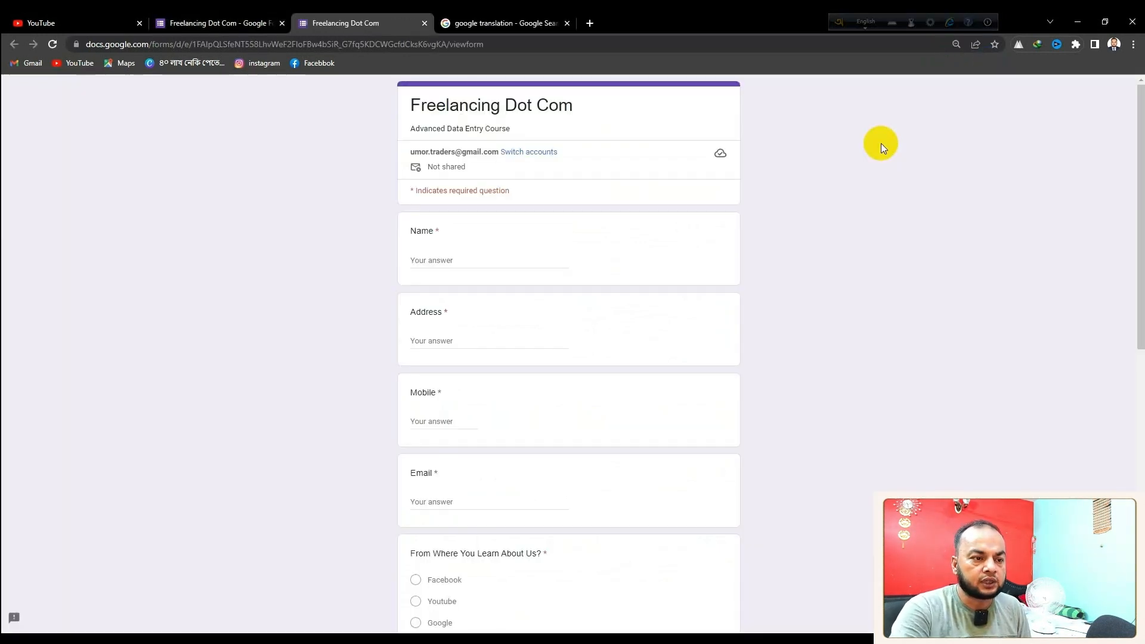
scroll(679, 292, down, 5)
scroll(682, 302, down, 5)
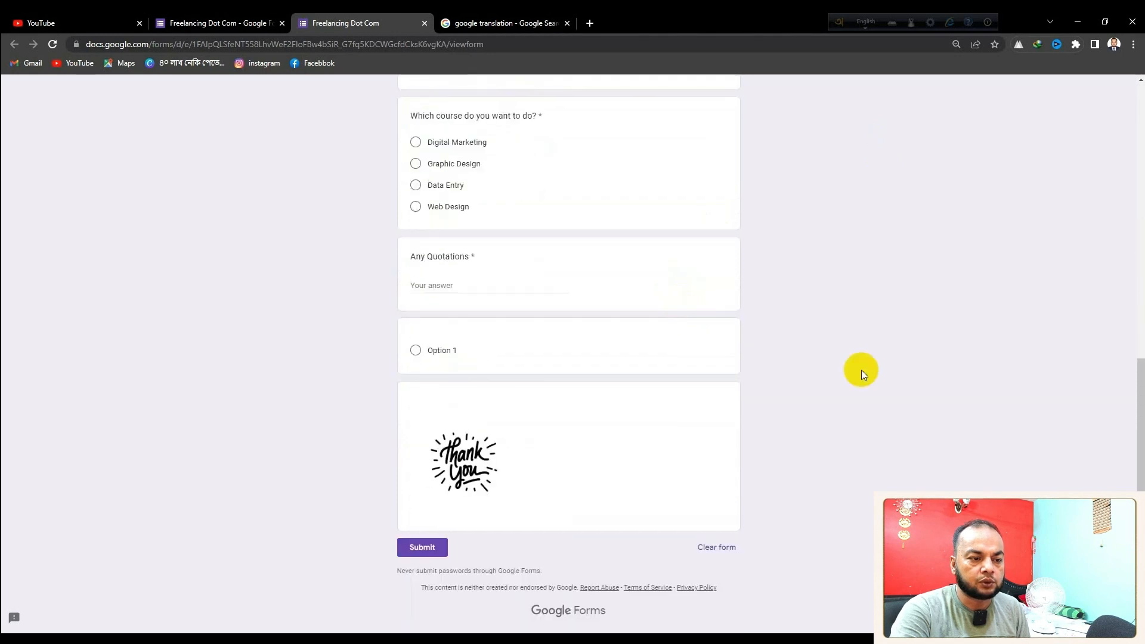
scroll(801, 392, up, 10)
click(225, 18)
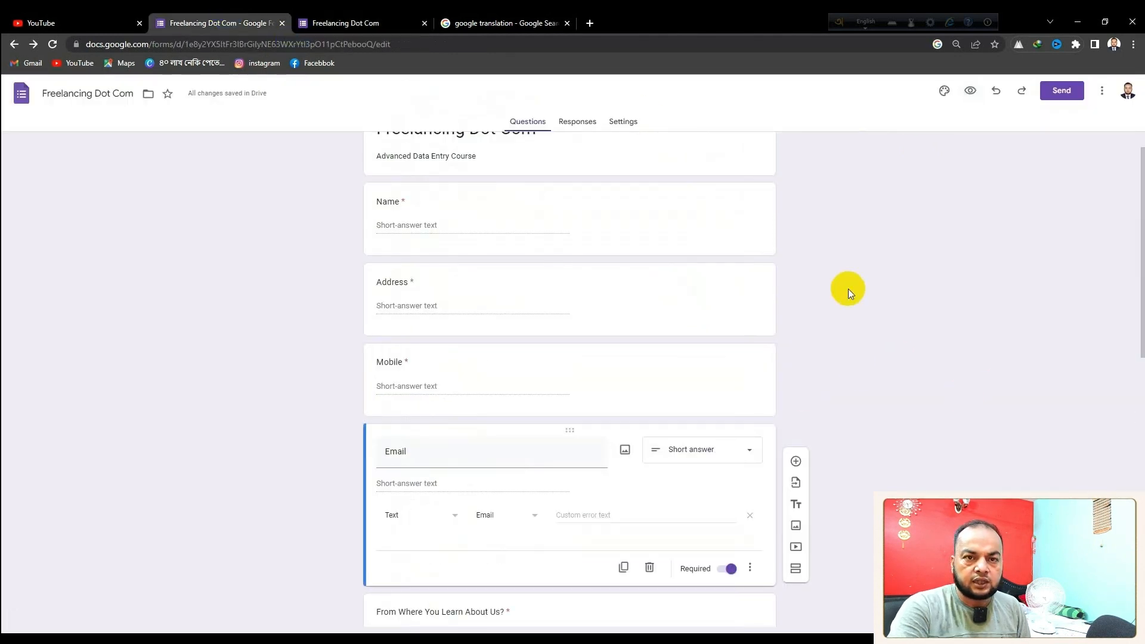
scroll(848, 289, up, 1)
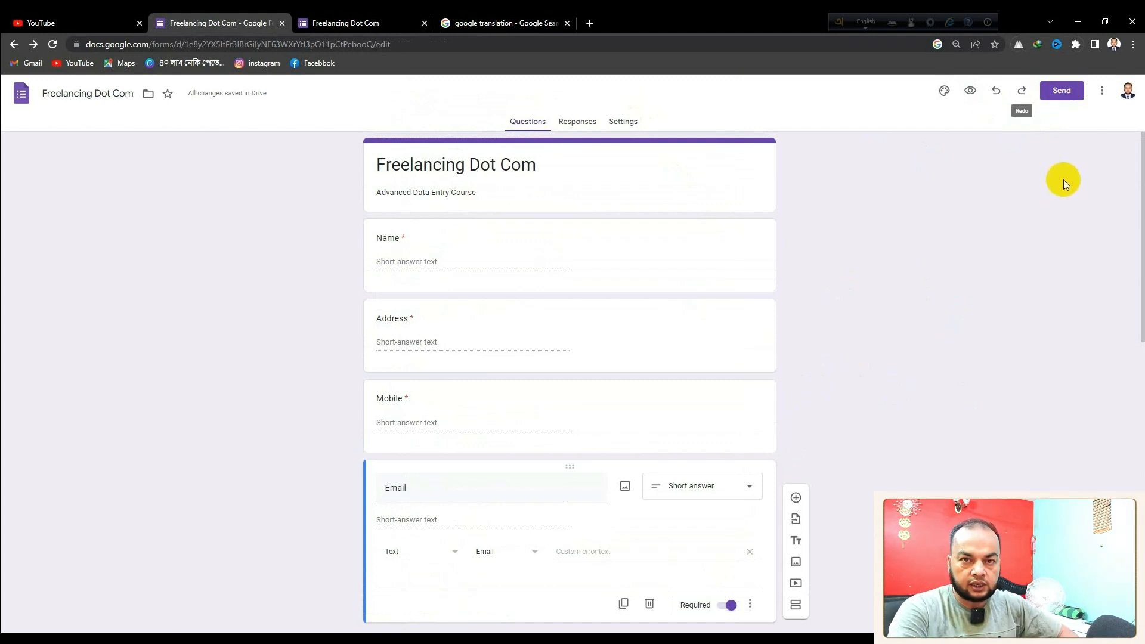
drag(1031, 77, 1101, 109)
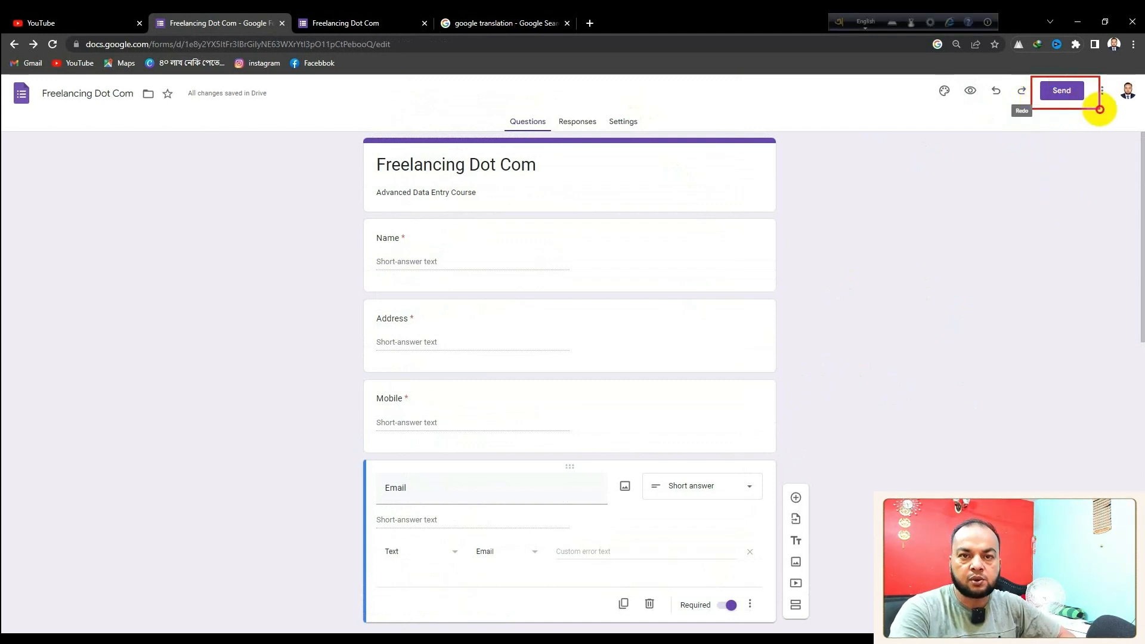
key(Escape)
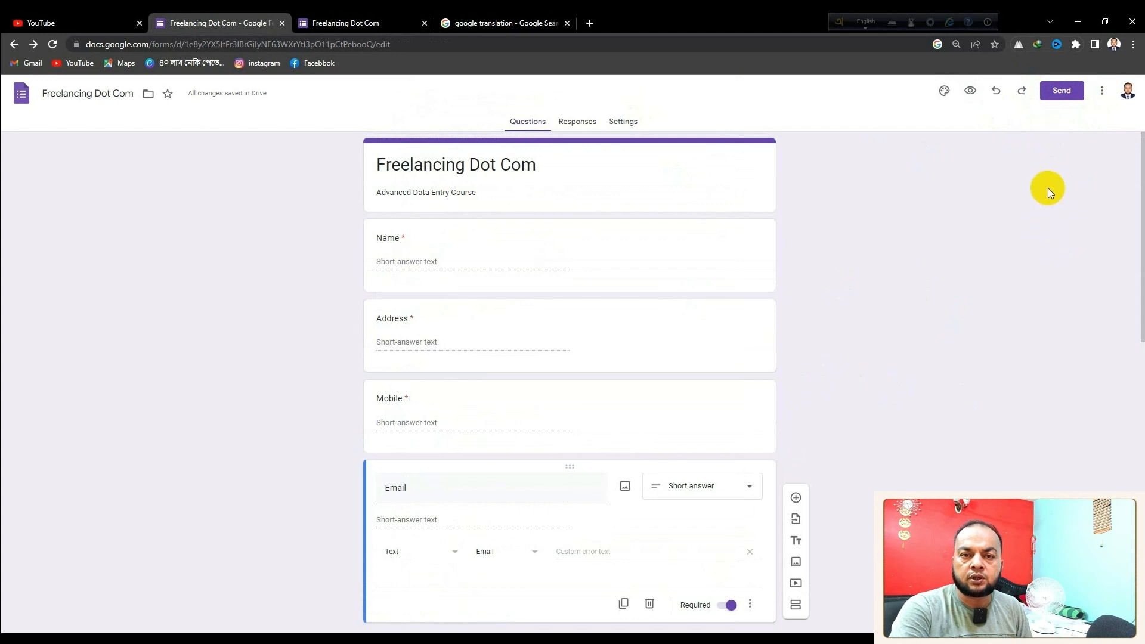
In Send form's Link tab, tick Shorten URL and copy the forms.gle link
click(1063, 91)
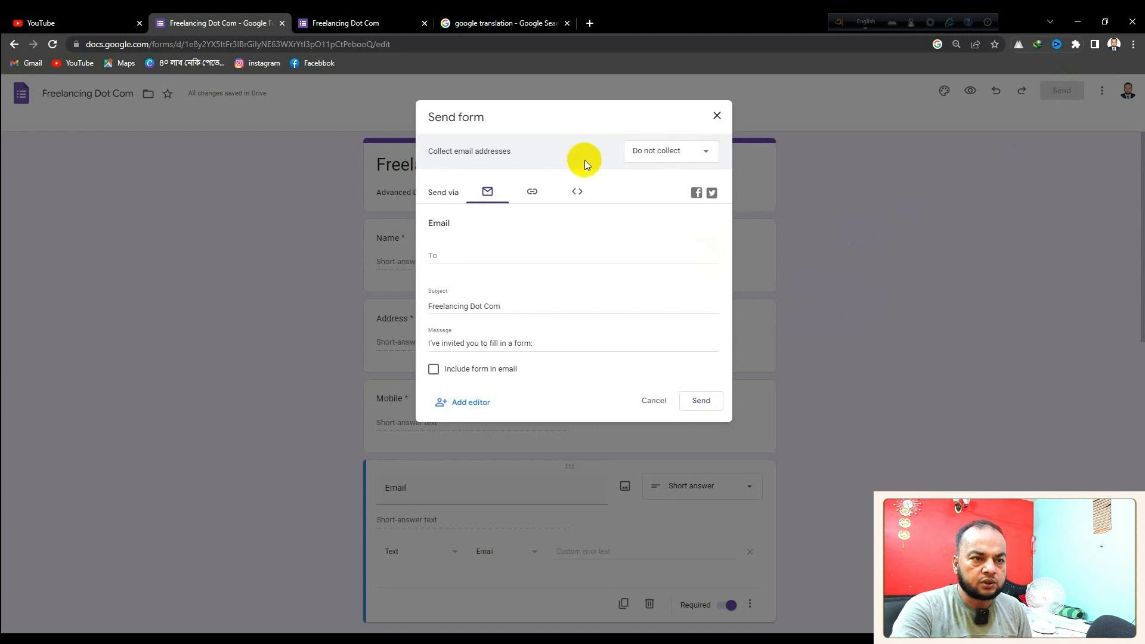
click(533, 192)
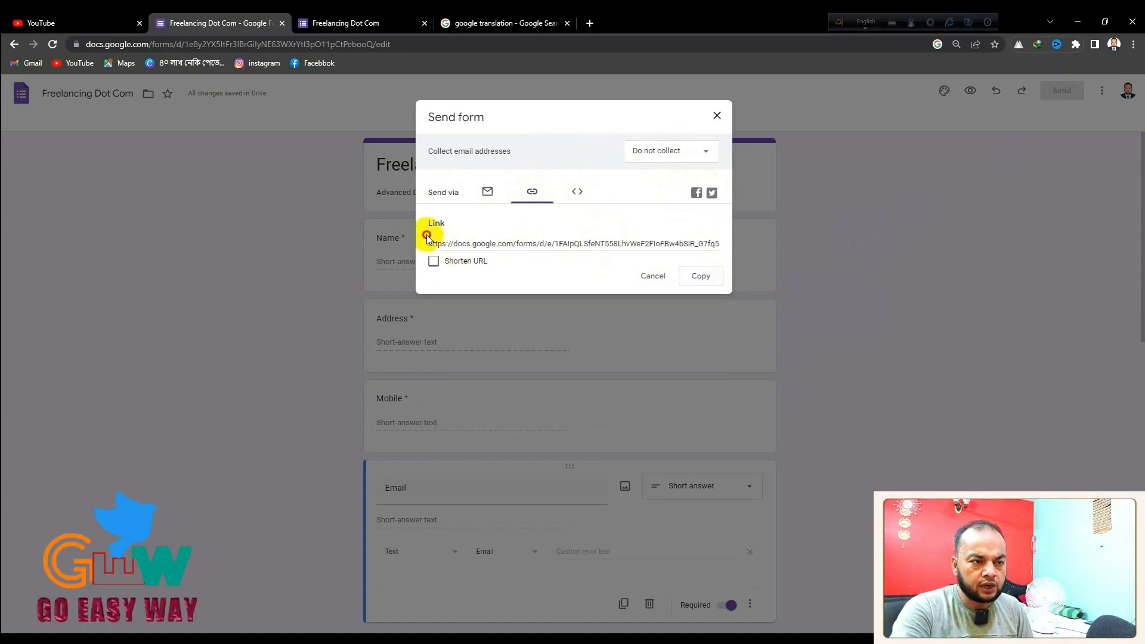
click(649, 239)
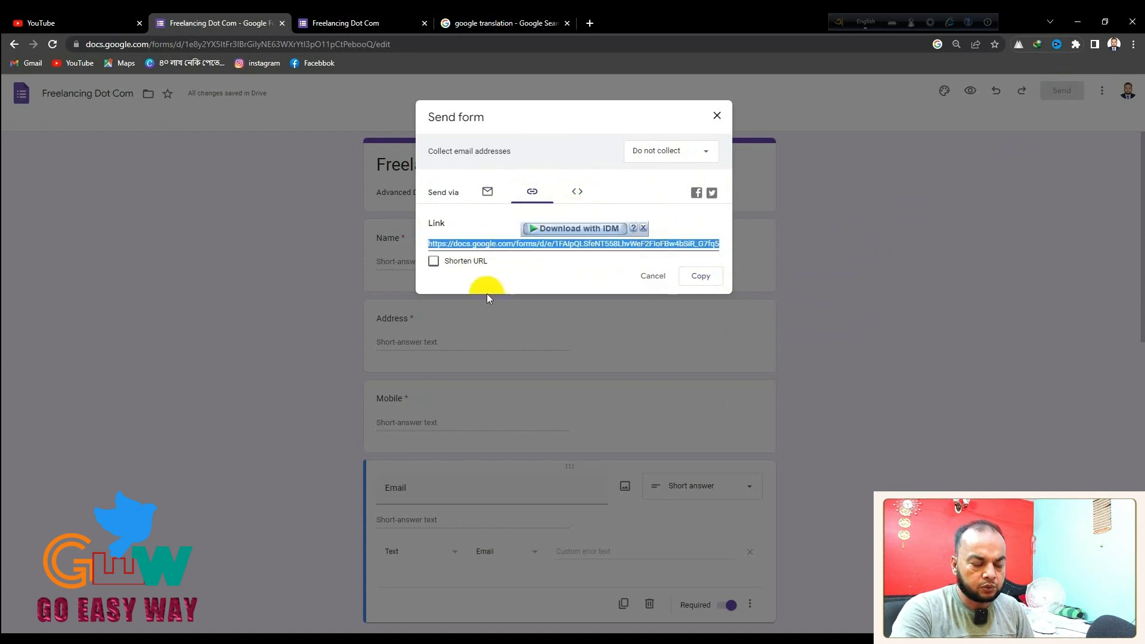
click(434, 261)
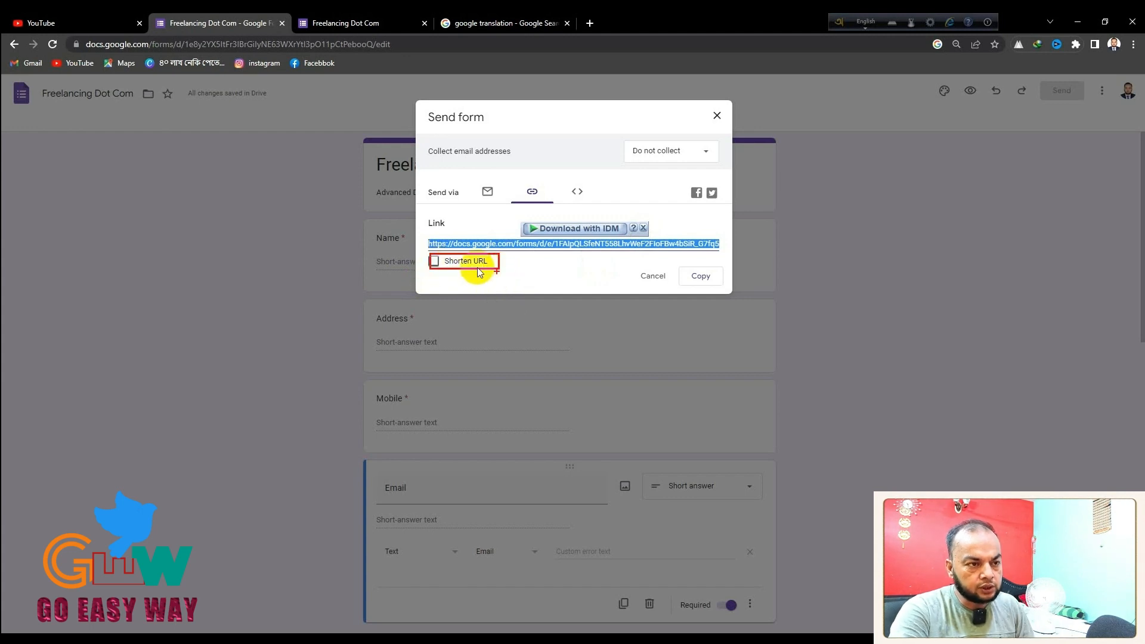
click(435, 262)
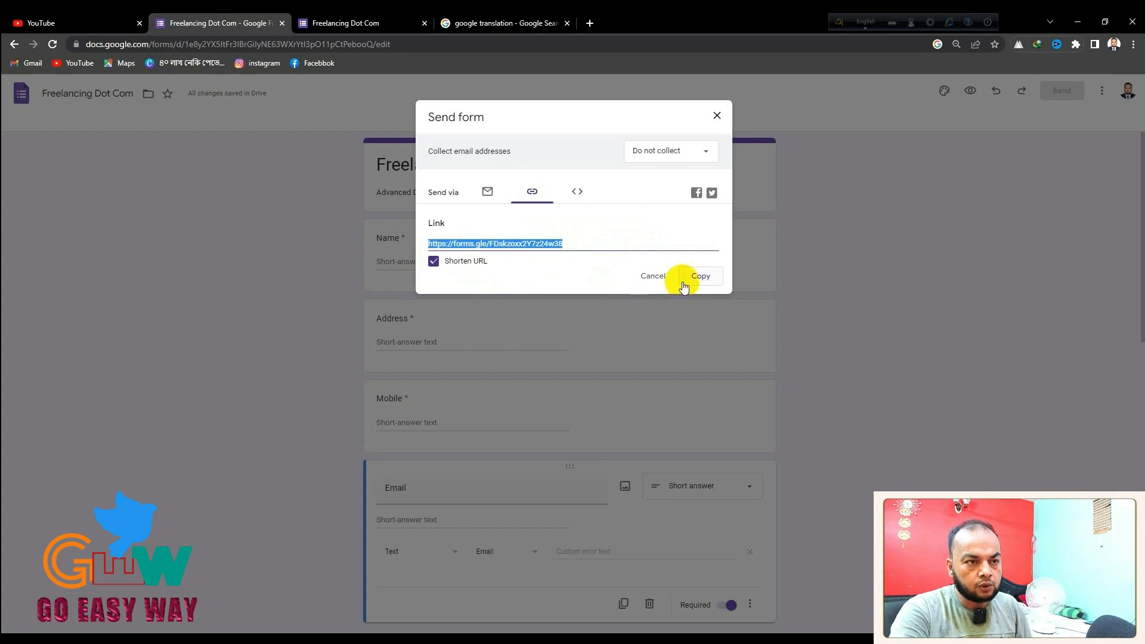
click(701, 277)
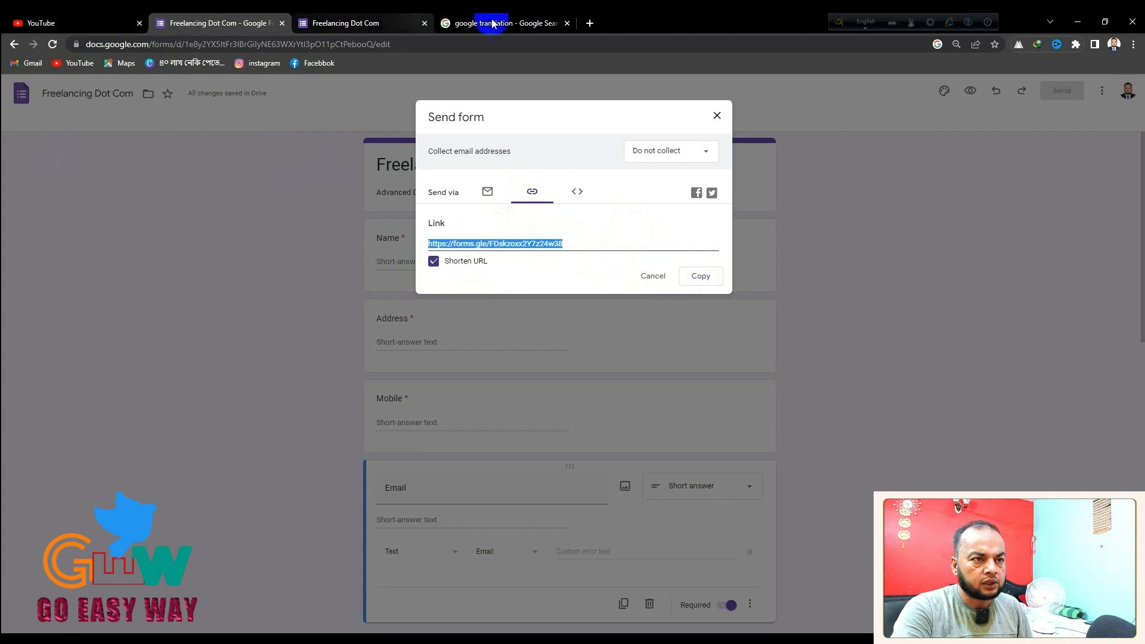
Paste the copied form link into the Facebook Messenger chat
click(517, 19)
click(588, 23)
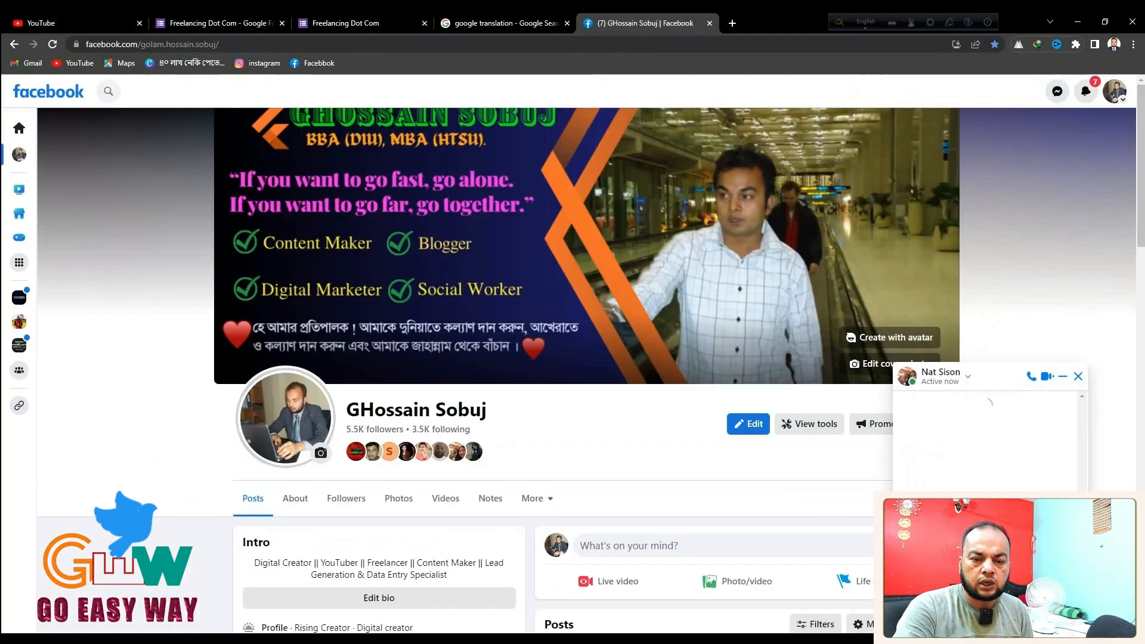
right_click(991, 618)
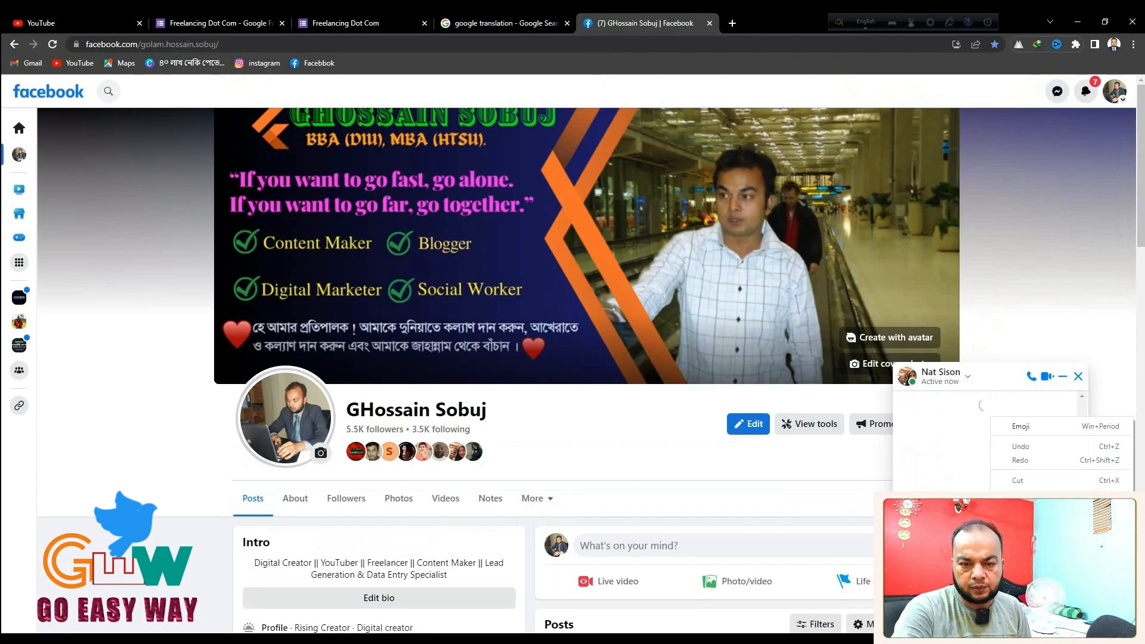
click(1020, 508)
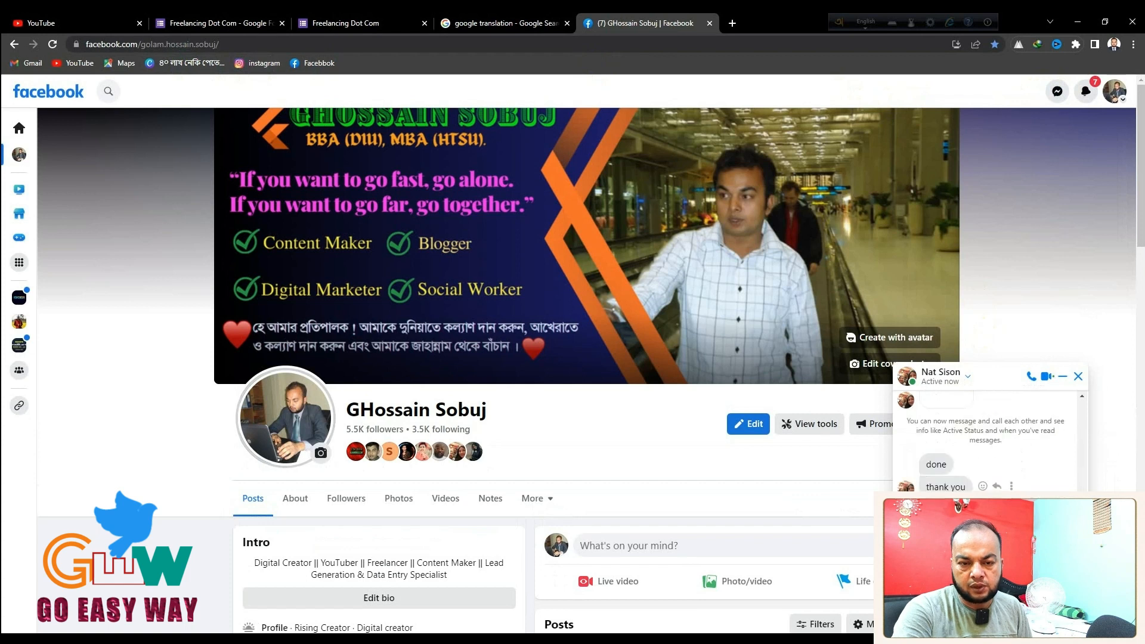
Open the shared link to check the live form, close it, and return to the form editor
scroll(590, 358, down, 1)
click(996, 555)
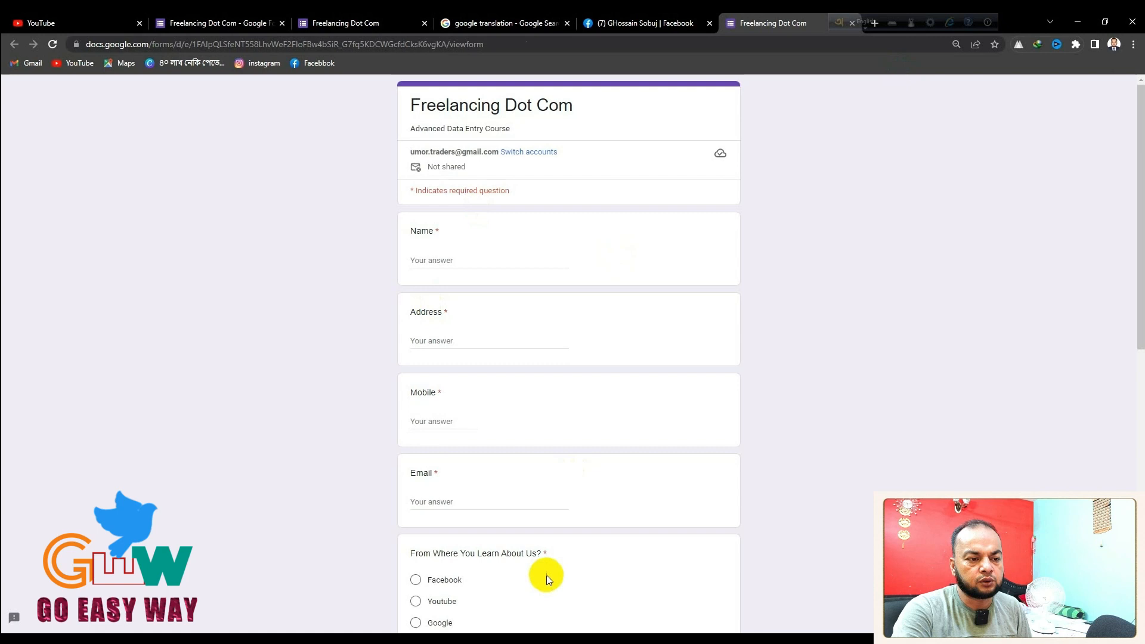
scroll(546, 575, down, 10)
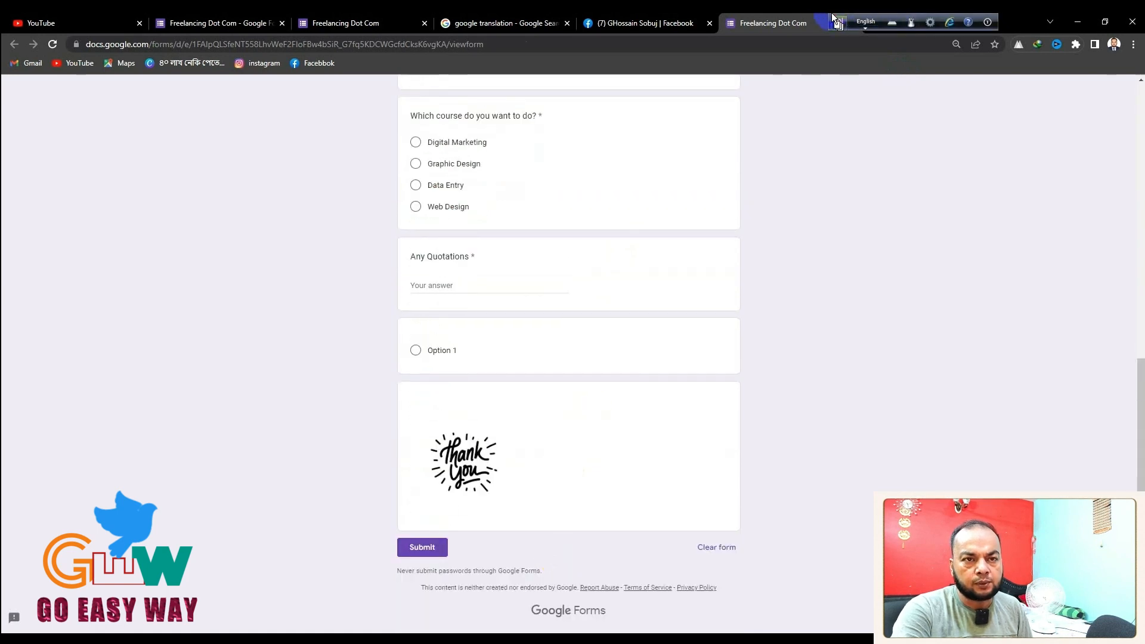
drag(833, 18, 906, 18)
click(852, 22)
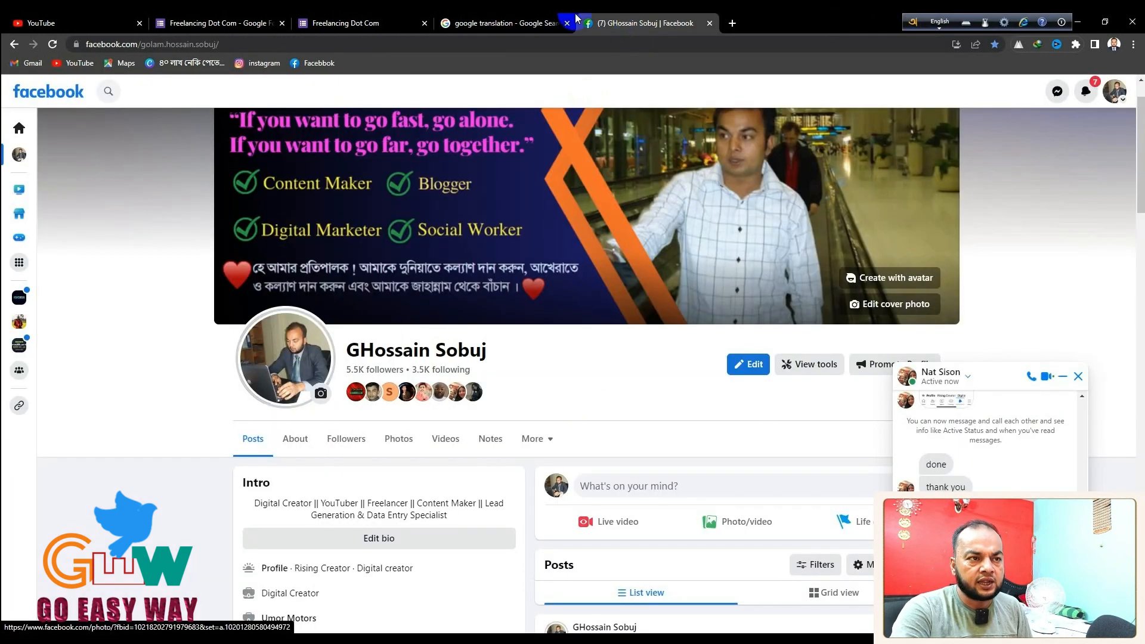
click(509, 22)
click(359, 22)
Email the form to the recipient's address with verified email collection and the form included
click(250, 24)
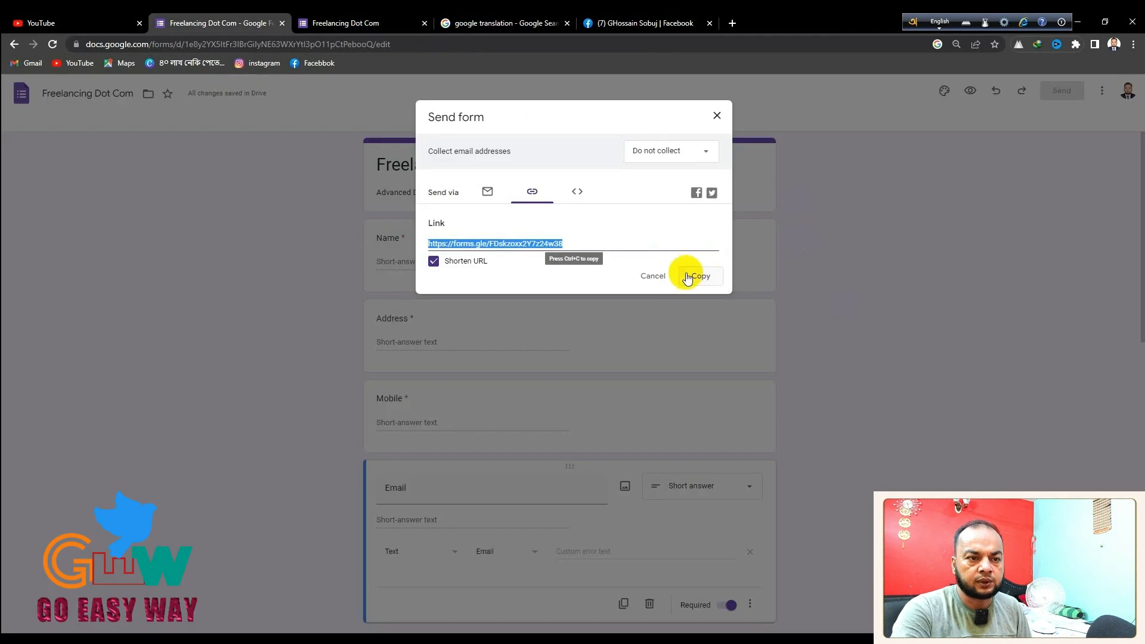
click(688, 278)
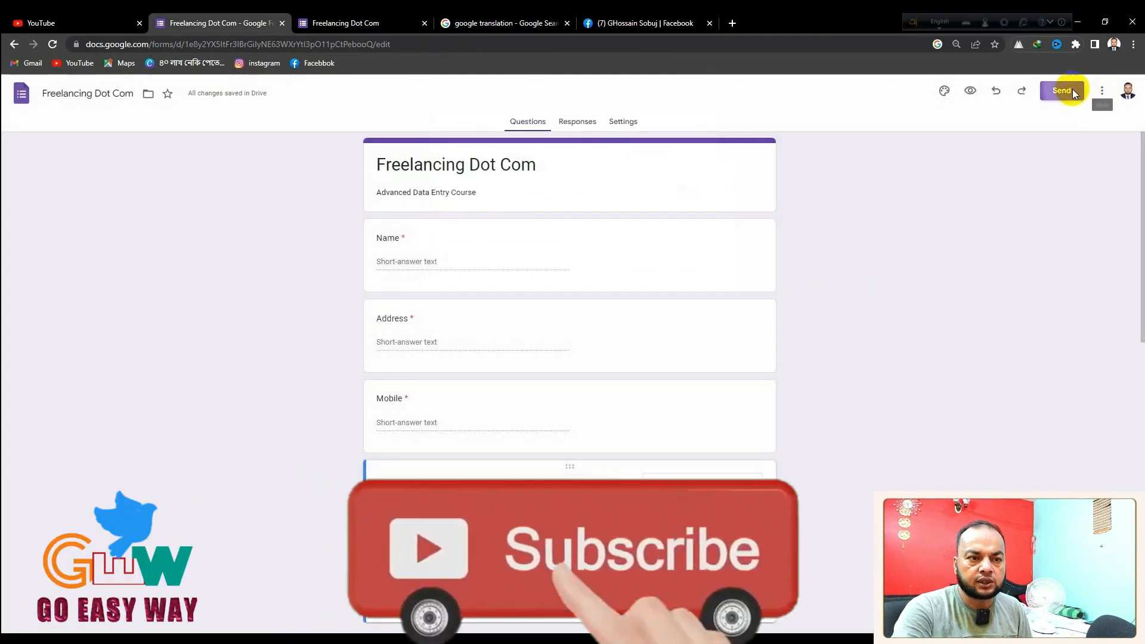
click(1062, 91)
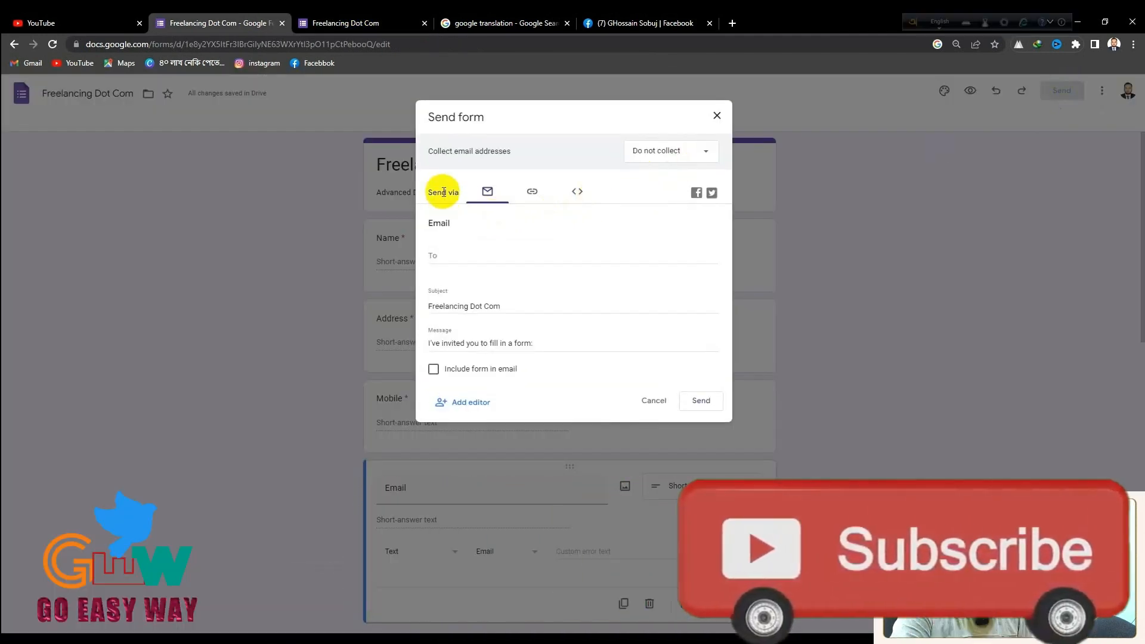
click(451, 258)
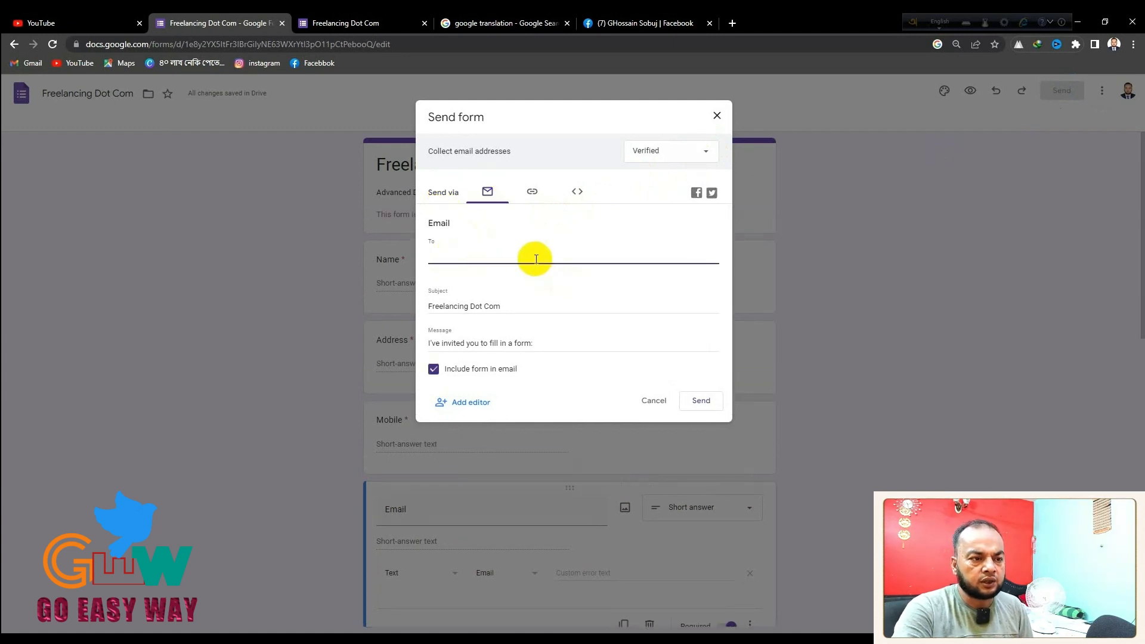
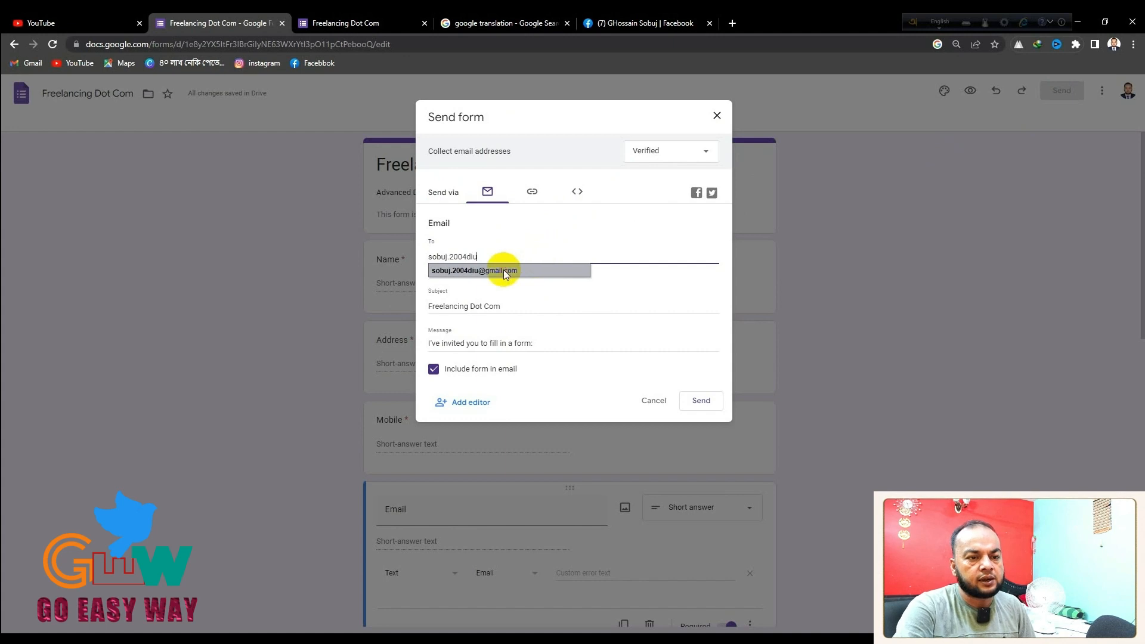
click(504, 271)
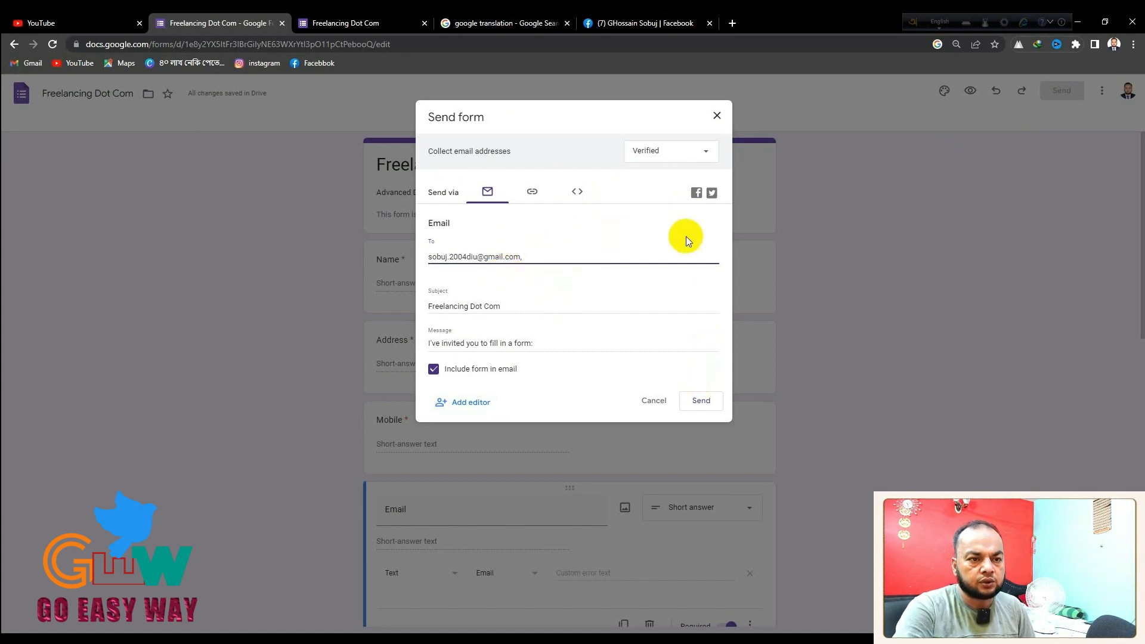
click(719, 395)
scroll(793, 334, down, 10)
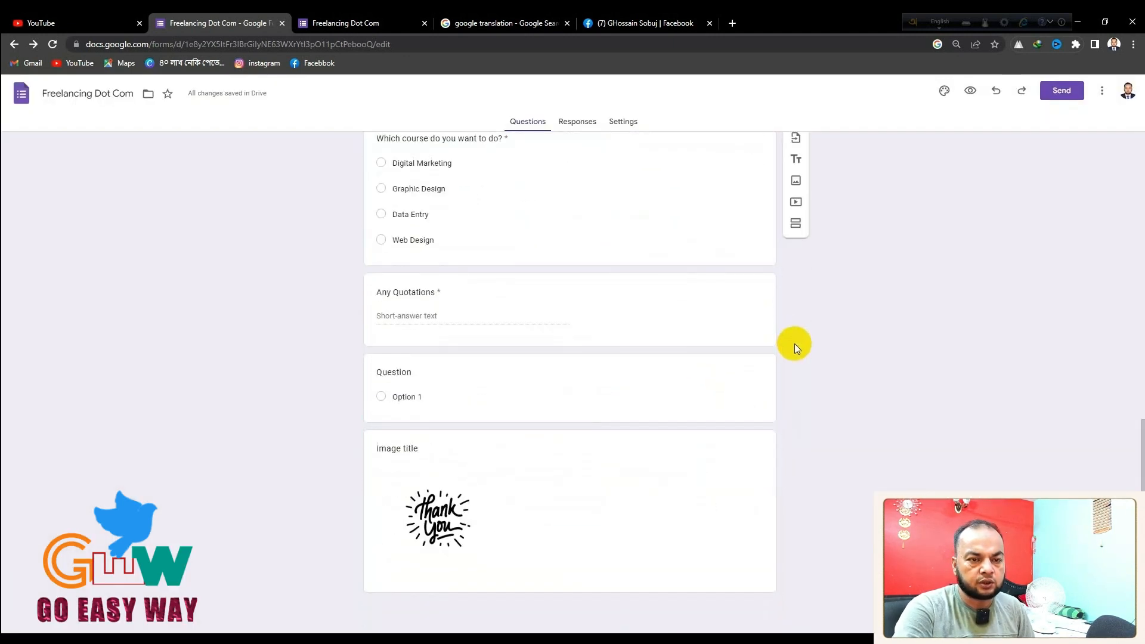
scroll(788, 343, up, 10)
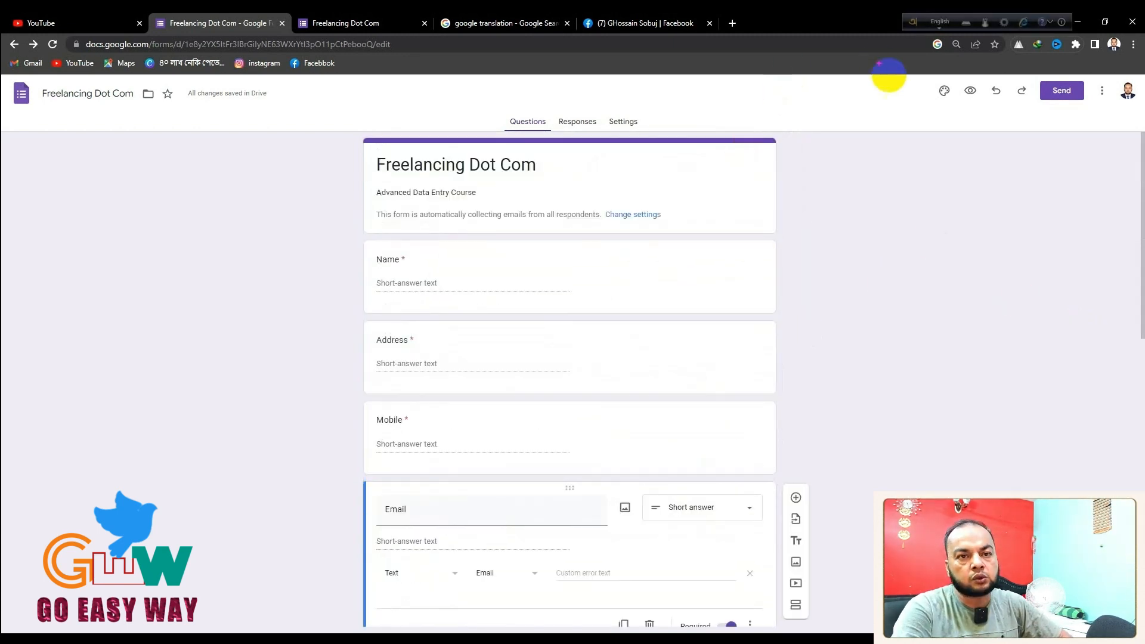
Highlight the header toolbar, title and first questions with screen annotations
drag(912, 79, 964, 108)
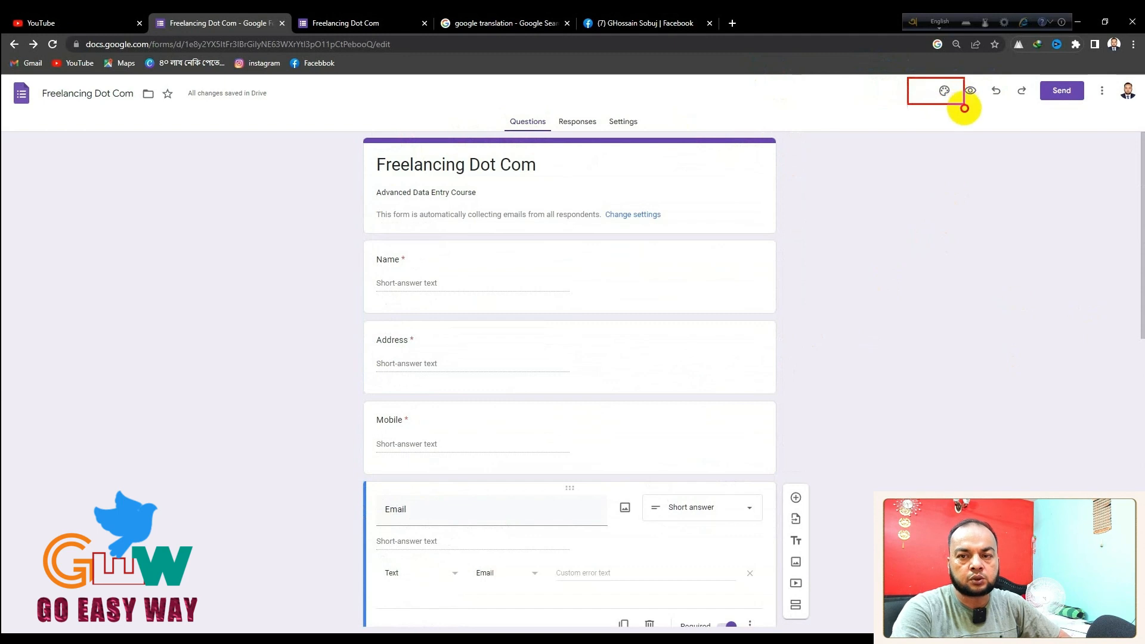
key(Escape)
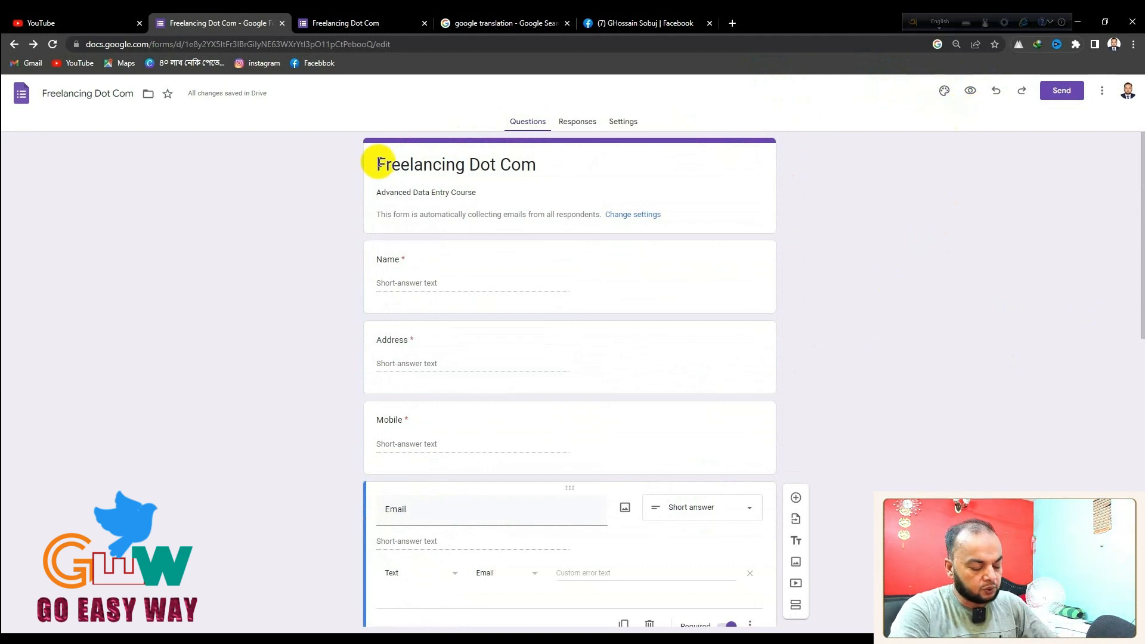
drag(351, 130, 718, 208)
drag(331, 289, 457, 458)
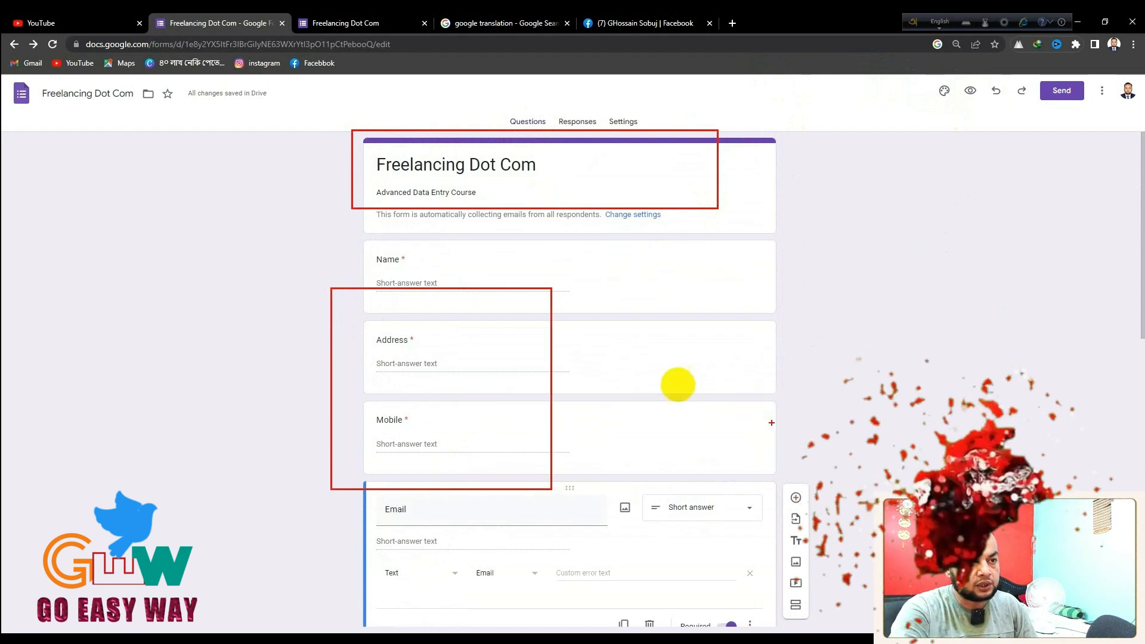
key(Escape)
Bold the 'Freelancing Dot Com' title, trying italic and underline before removing them
click(398, 168)
drag(378, 164, 593, 169)
click(387, 193)
click(409, 192)
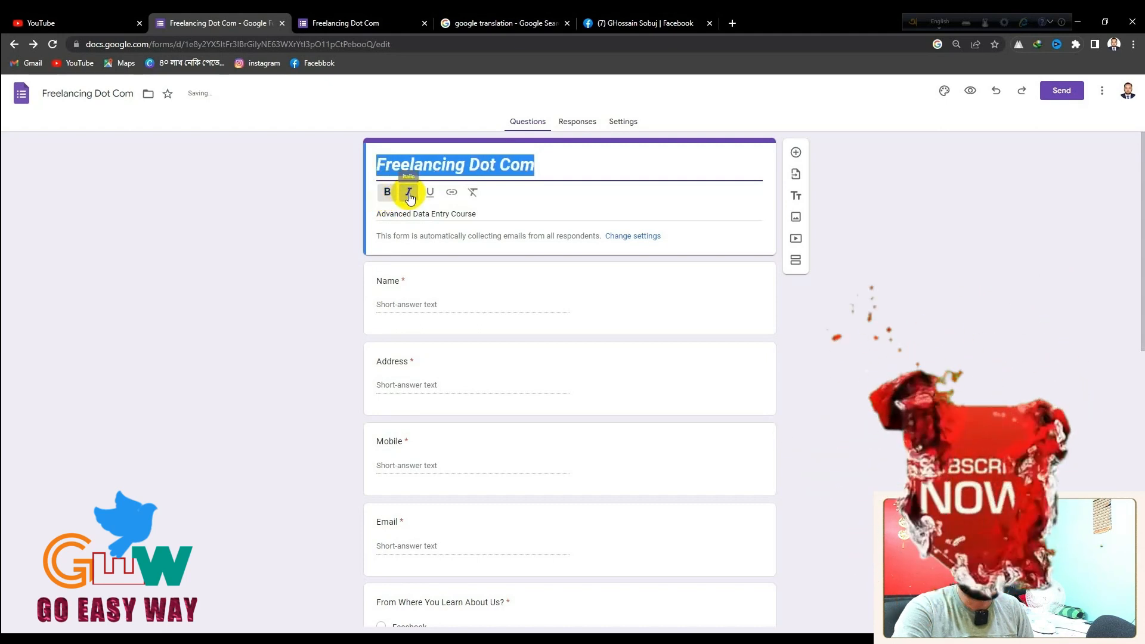
click(430, 193)
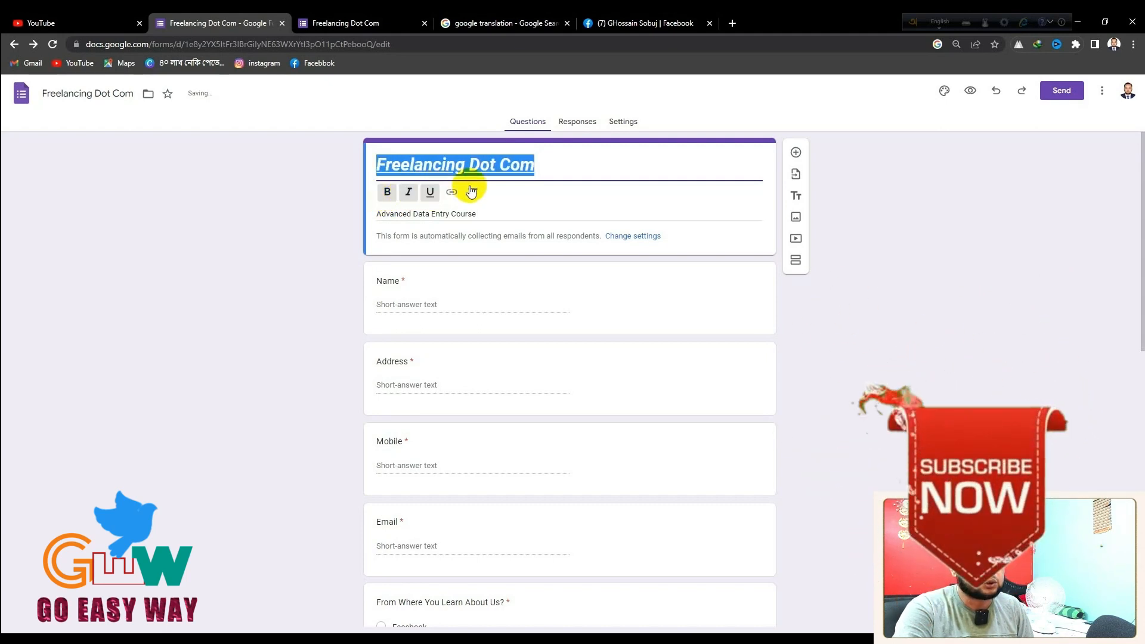
drag(543, 167, 579, 175)
click(473, 192)
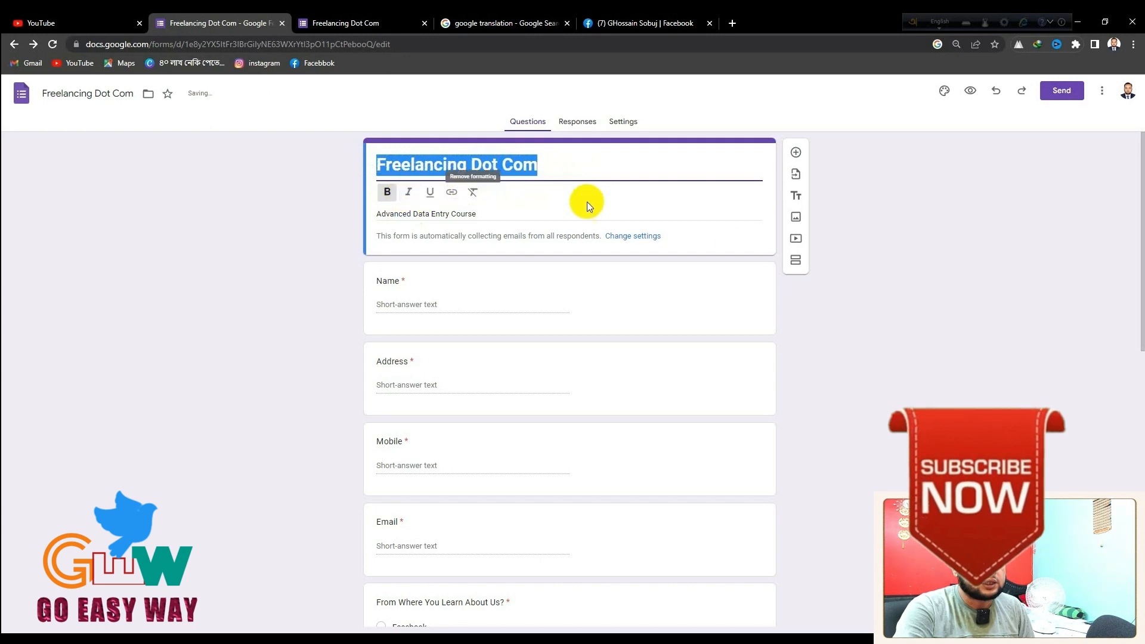
click(858, 311)
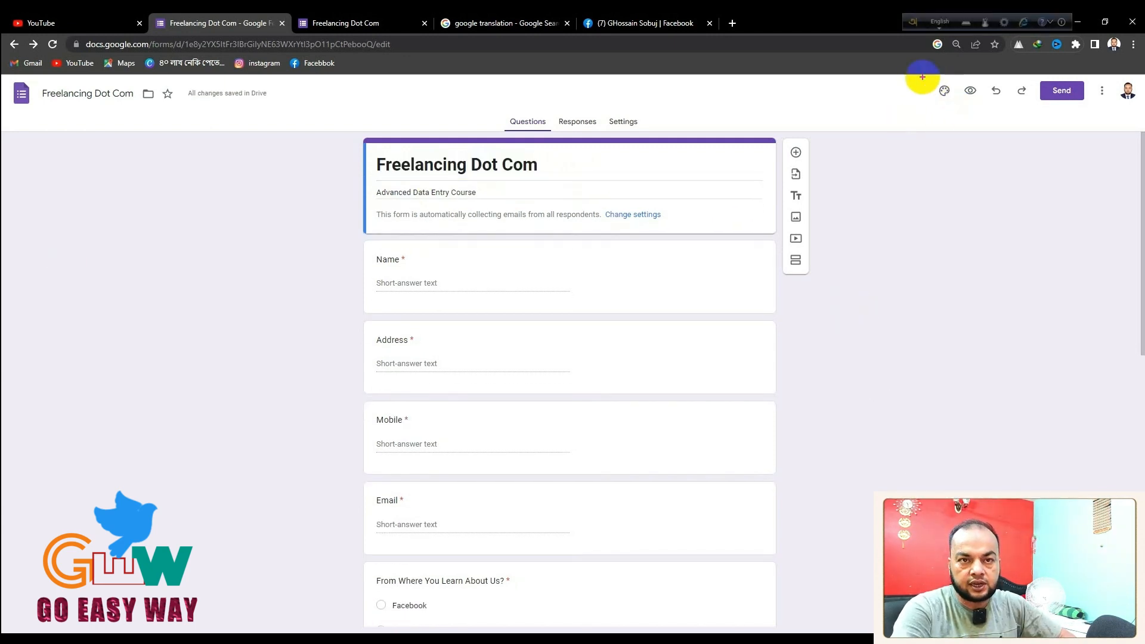
In the Theme panel, set the header font to Impact and question font to Lora
click(945, 90)
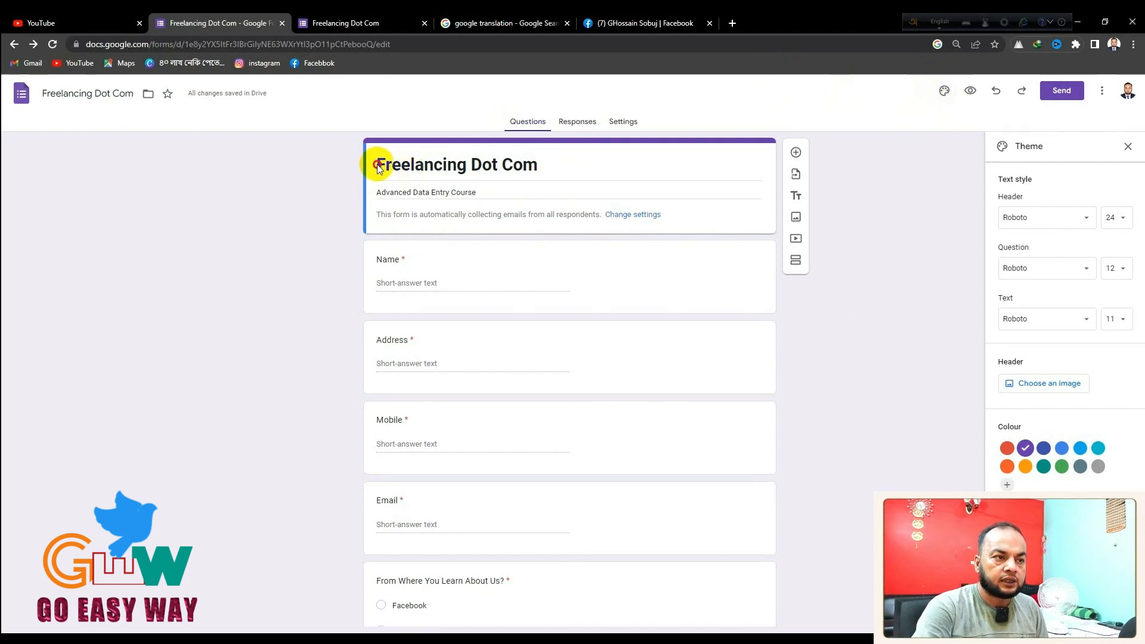
drag(539, 160, 331, 164)
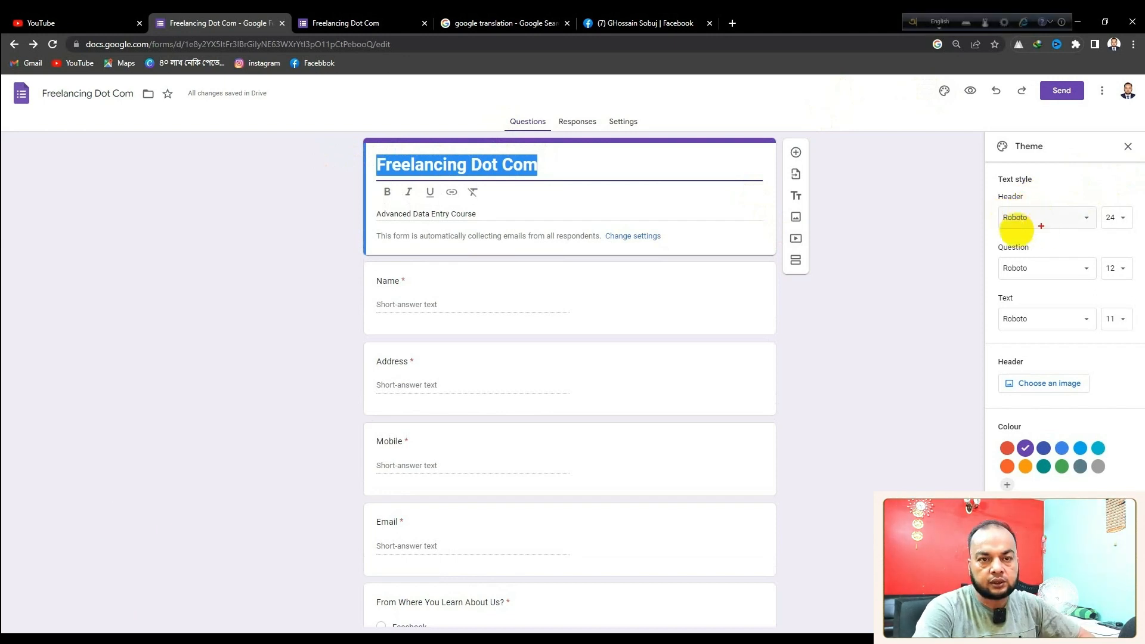
click(1084, 221)
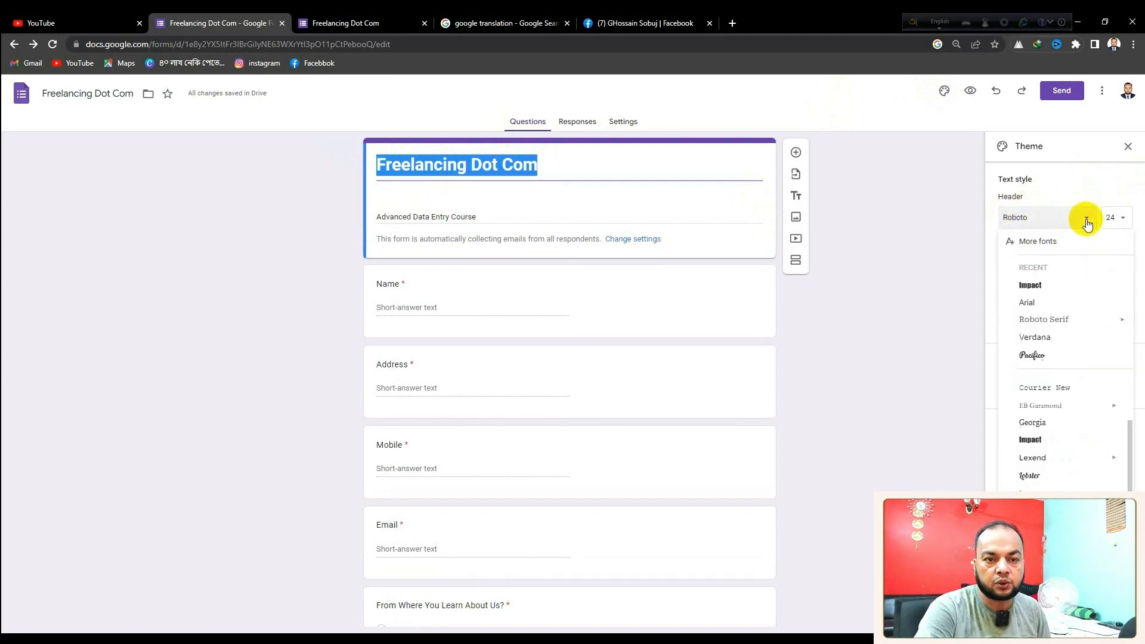
click(1031, 442)
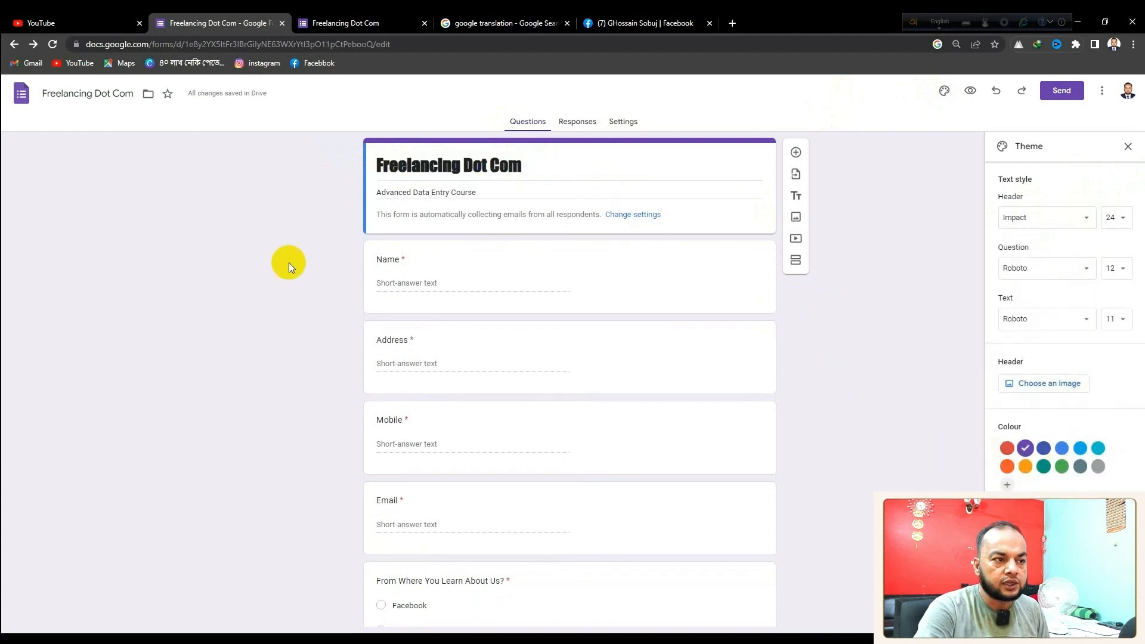
click(1056, 272)
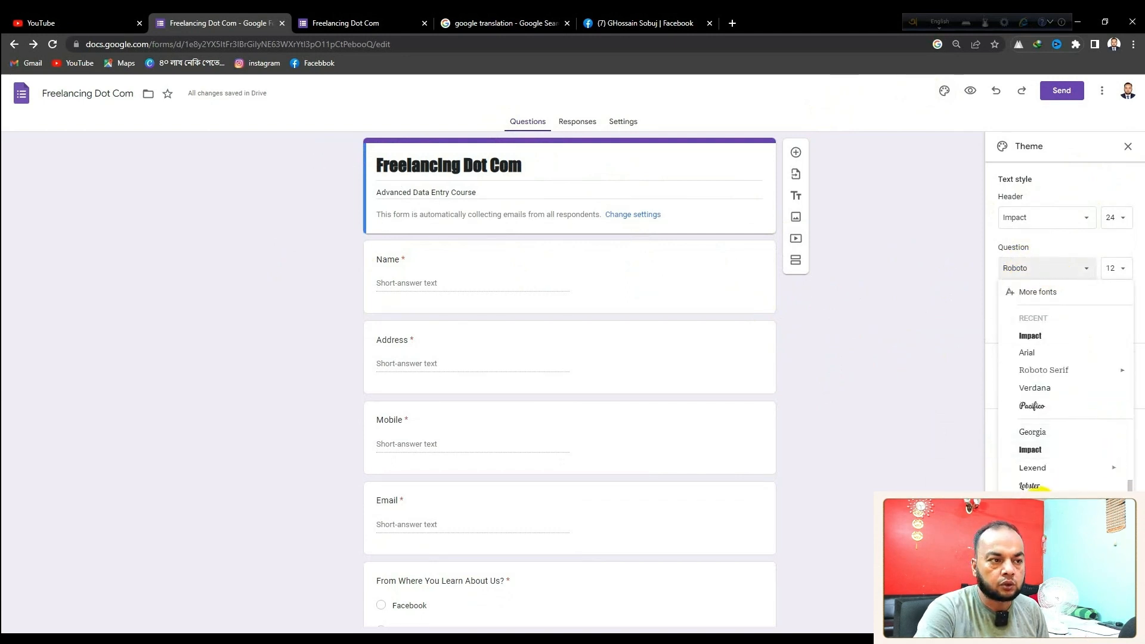
click(1035, 504)
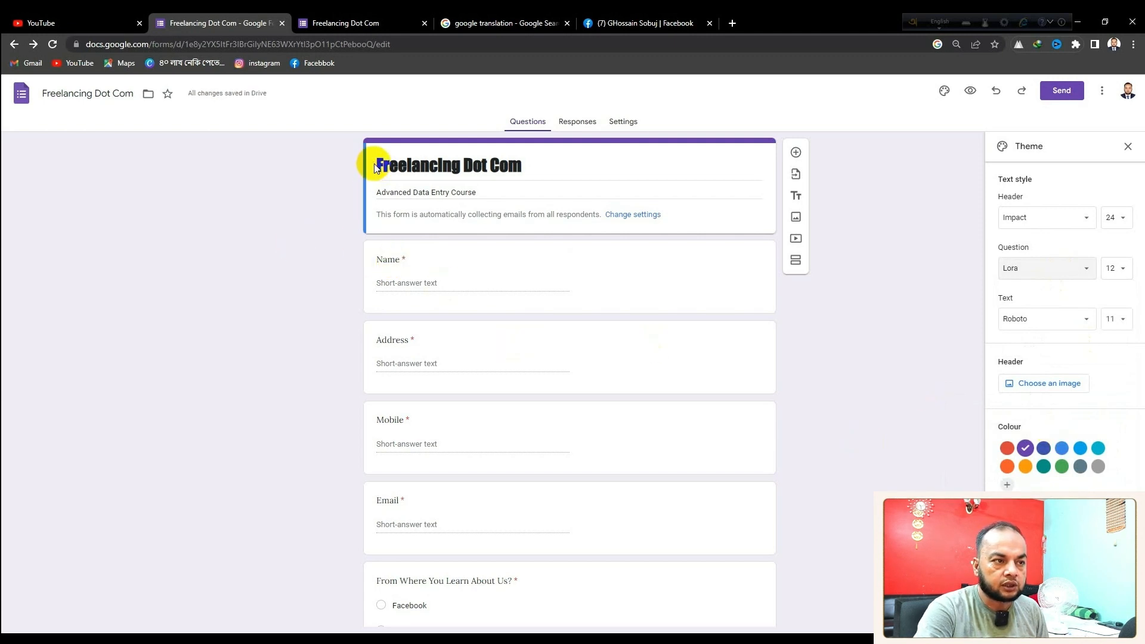
Change the theme colour to red and bring up the header image chooser
drag(525, 165, 382, 163)
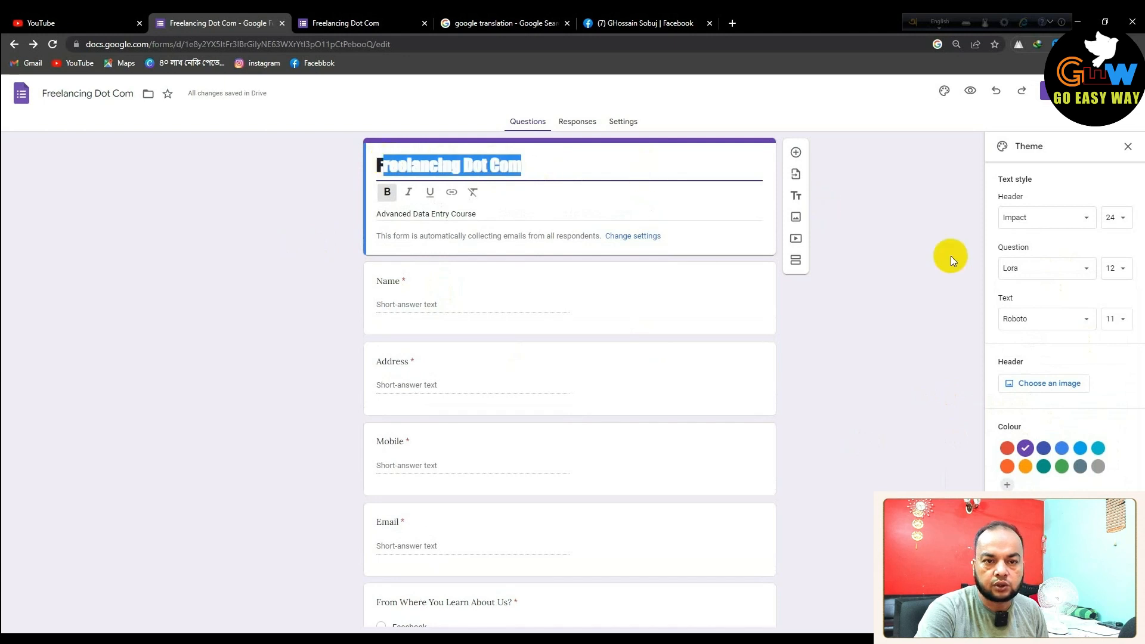
click(1046, 448)
click(1008, 450)
click(473, 141)
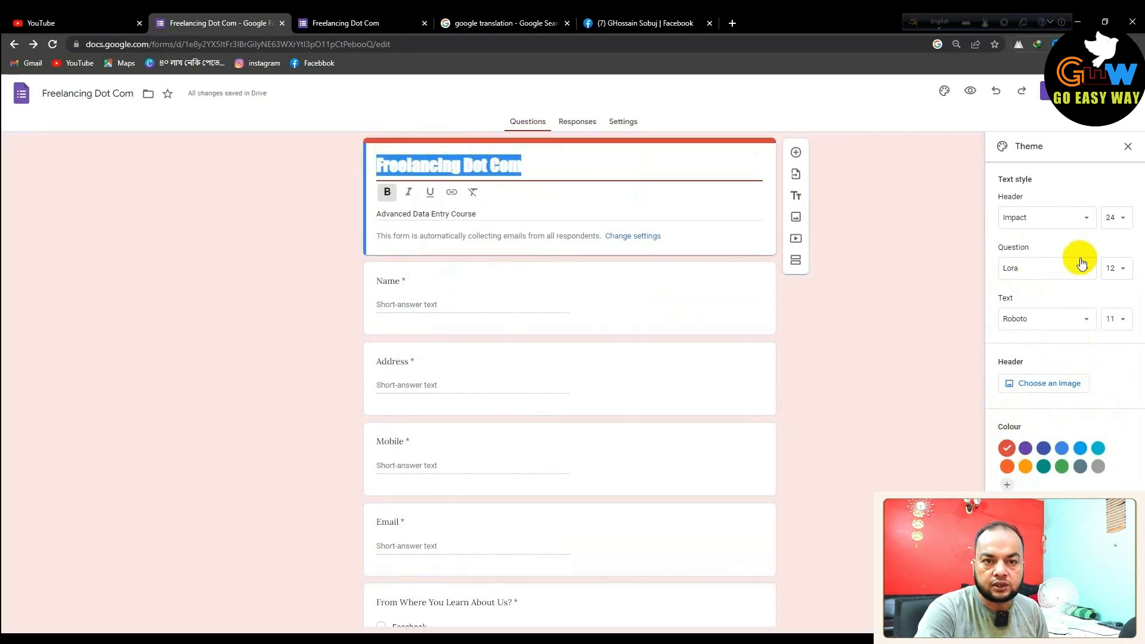
click(1057, 384)
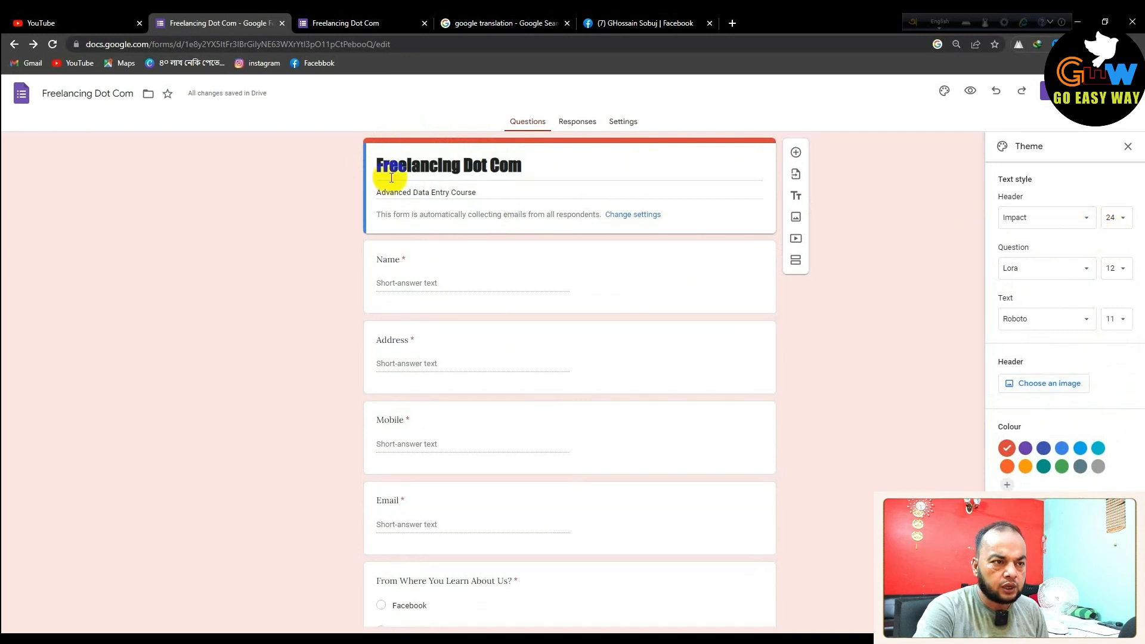
click(548, 163)
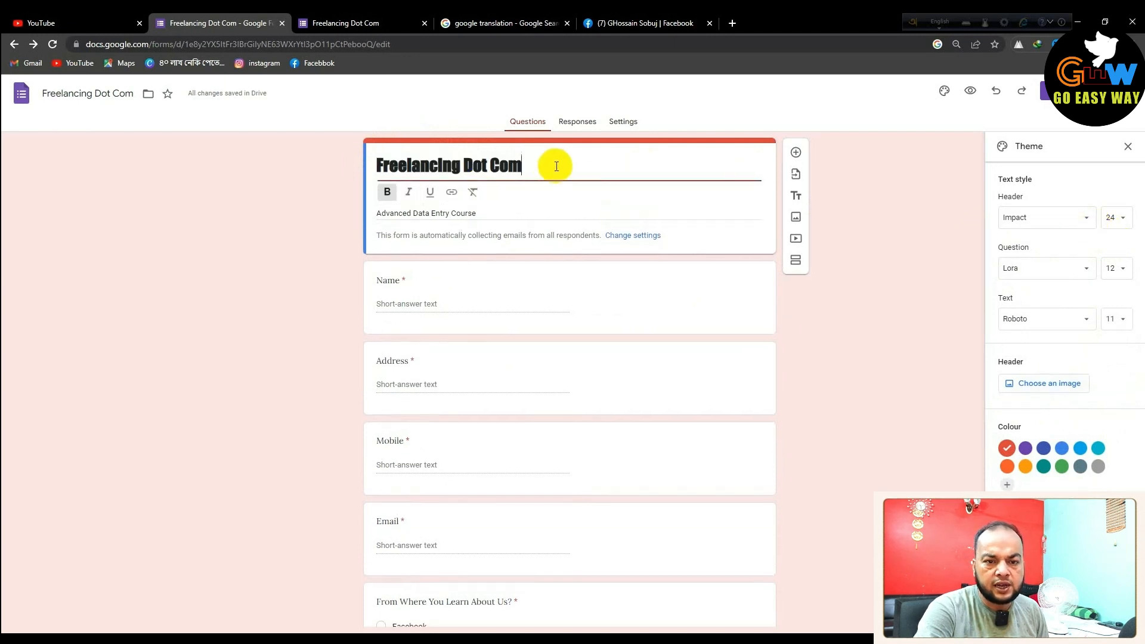
click(1066, 386)
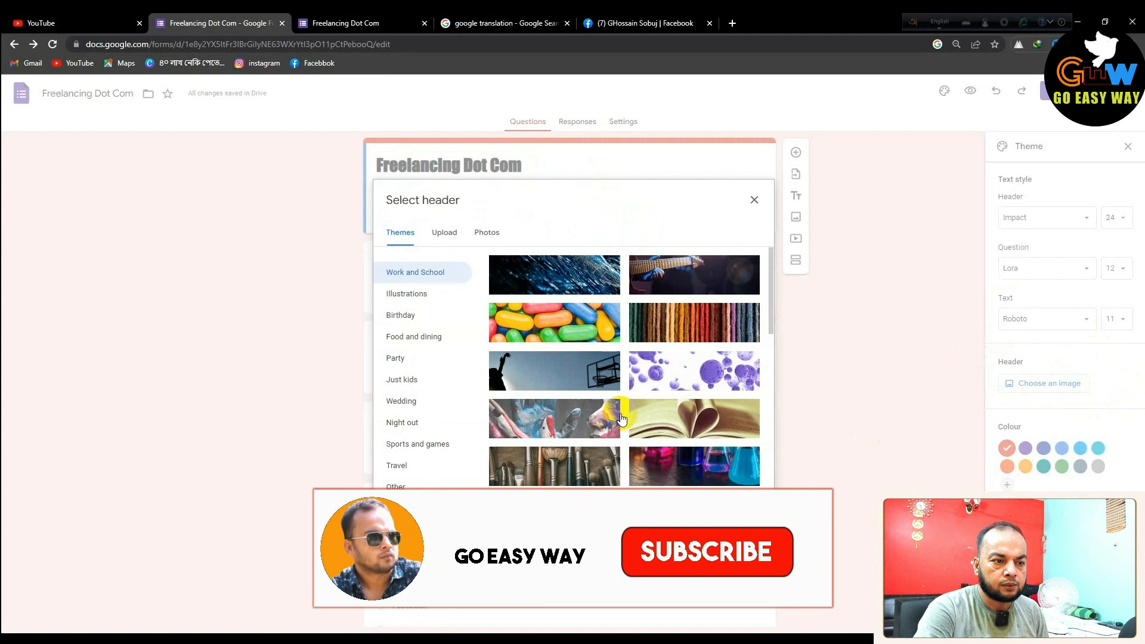
Apply the Work and School photo of hands on a laptop keyboard as the header
scroll(637, 416, down, 3)
scroll(637, 415, down, 10)
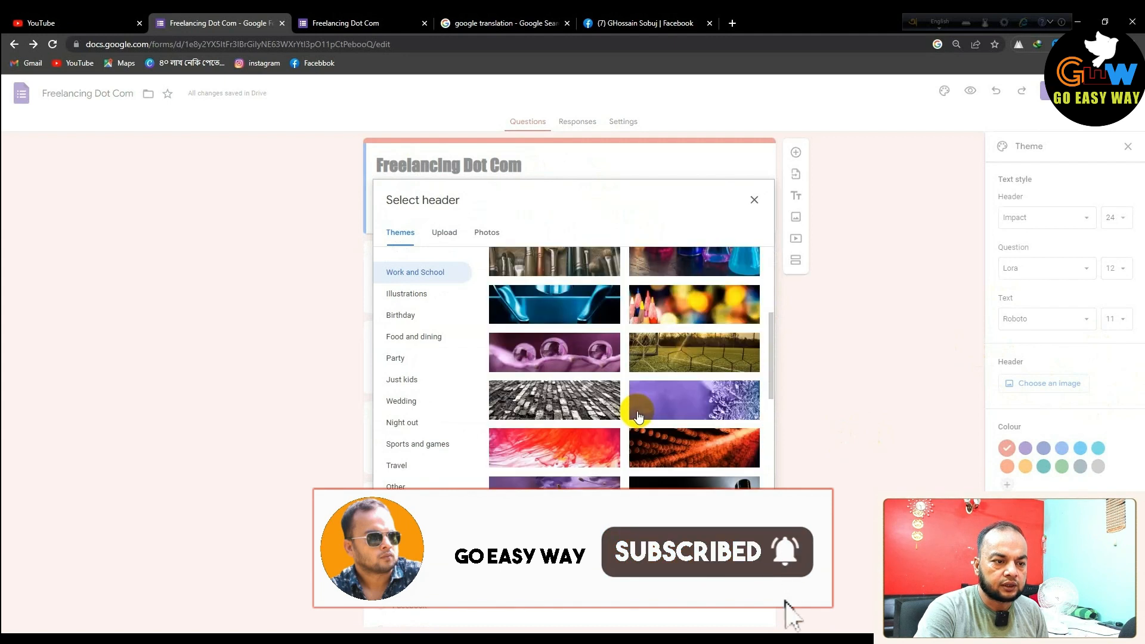
click(555, 385)
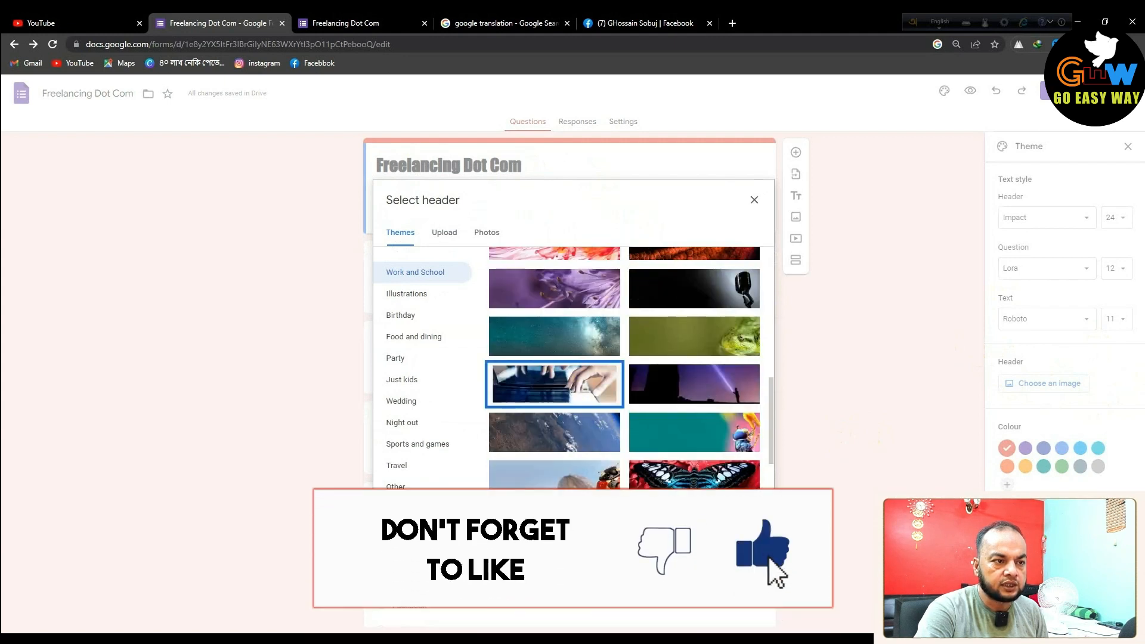
scroll(610, 303, down, 9)
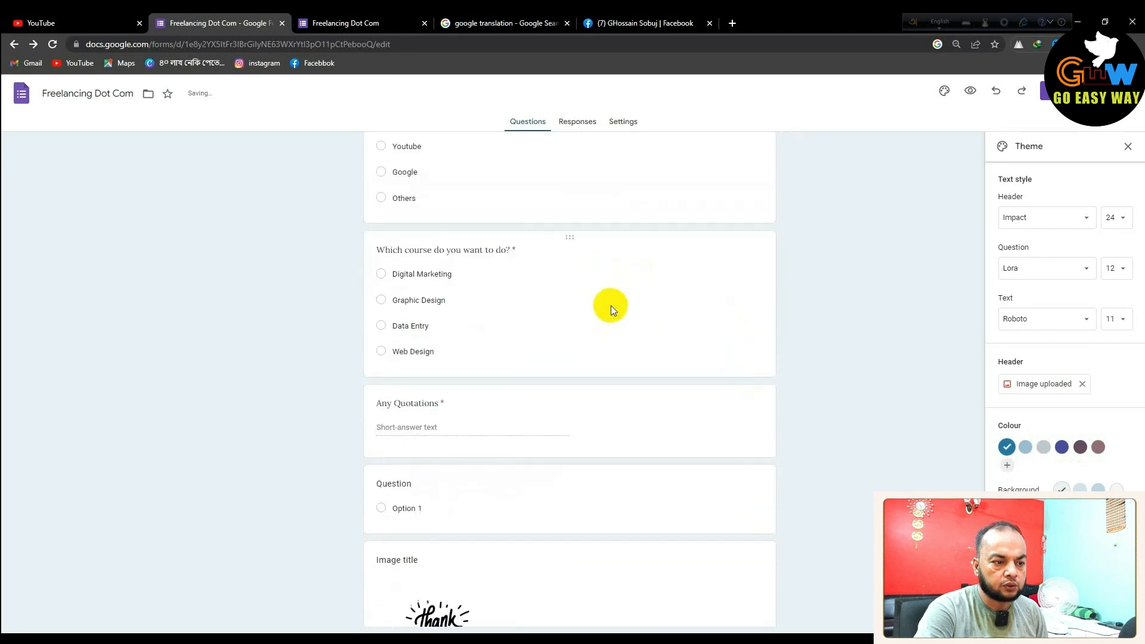
scroll(611, 305, up, 9)
click(1121, 218)
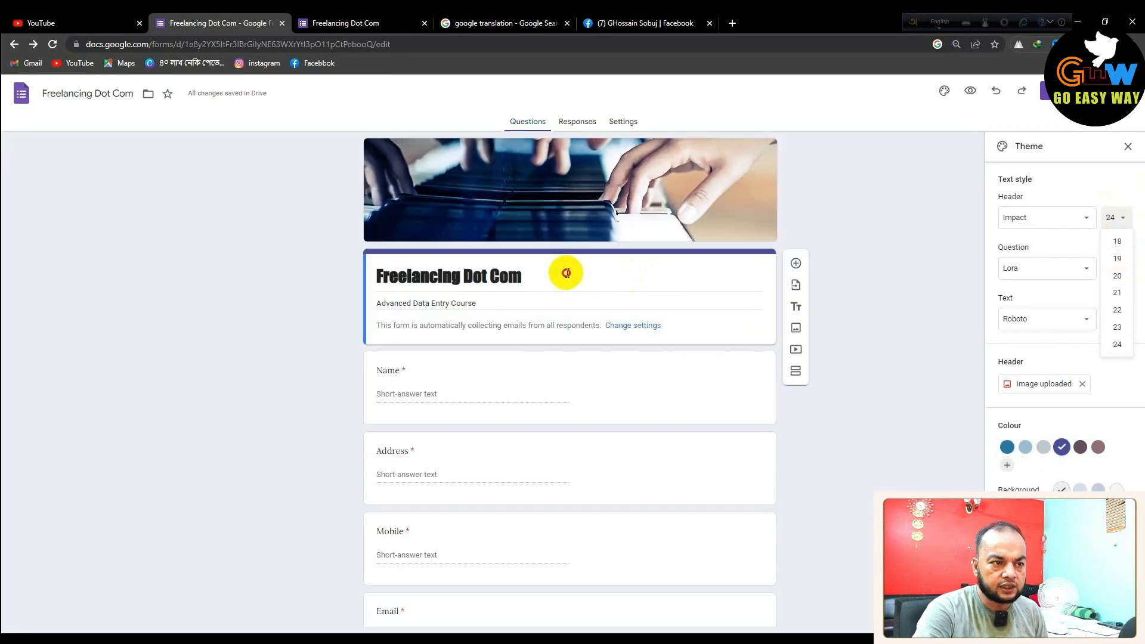
Change the Impact title size from 24 to 20, then close the Theme panel
drag(567, 271, 382, 272)
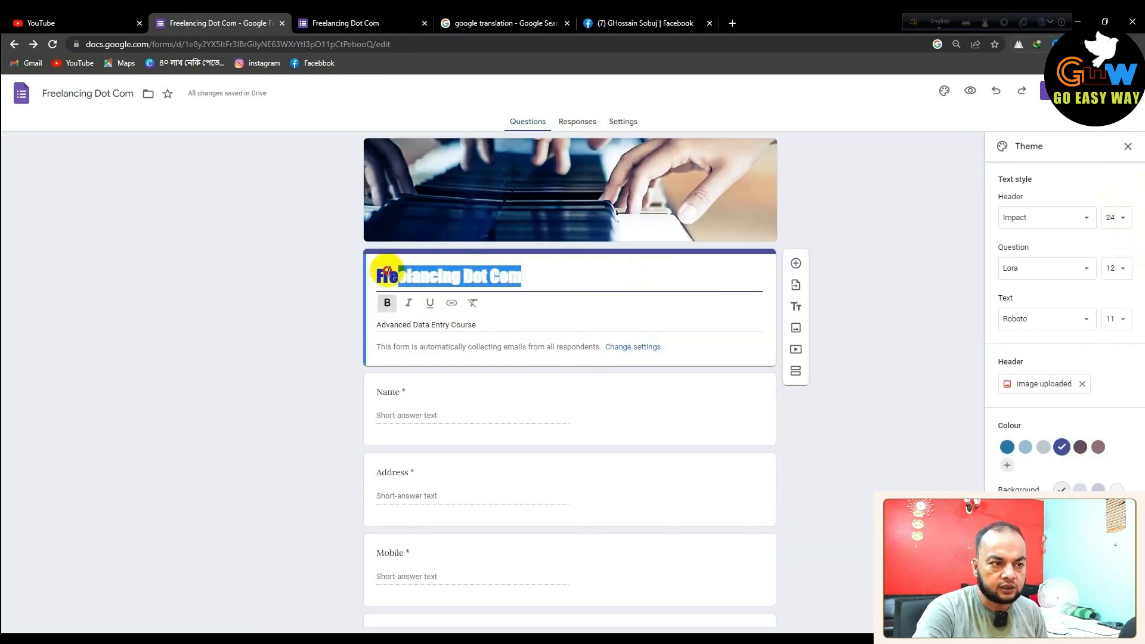
click(1120, 221)
click(1122, 343)
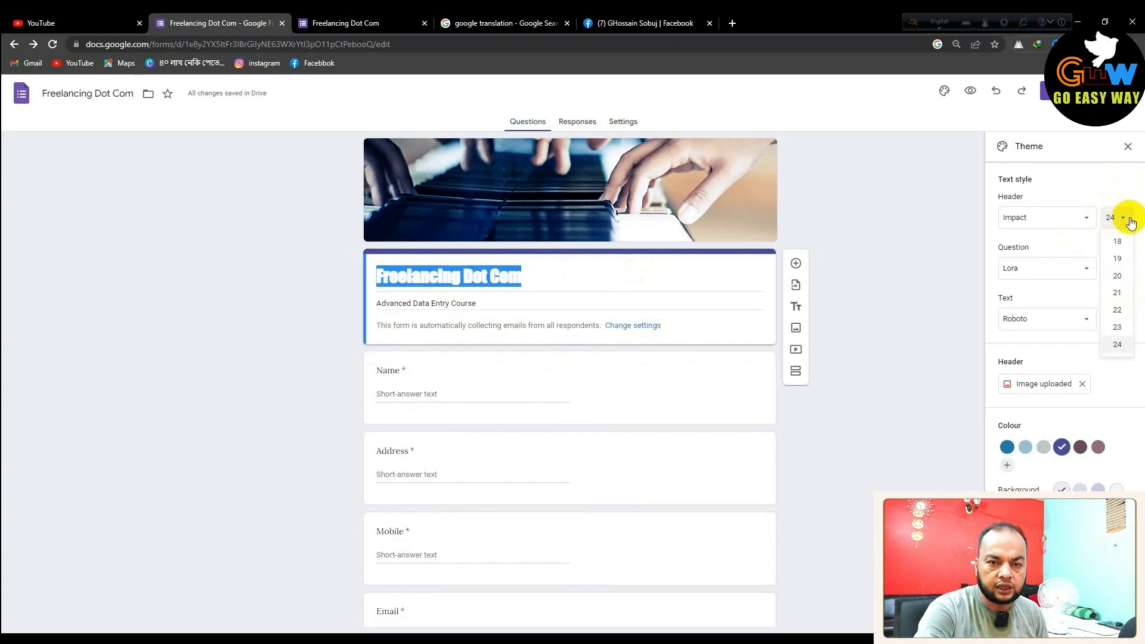
click(638, 263)
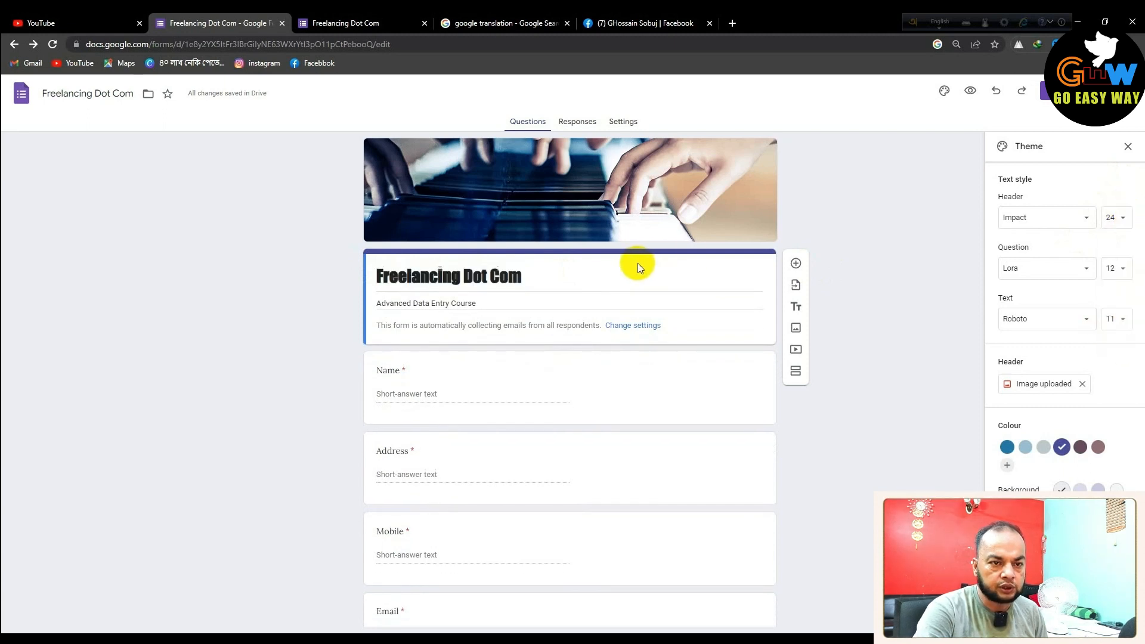
click(1121, 222)
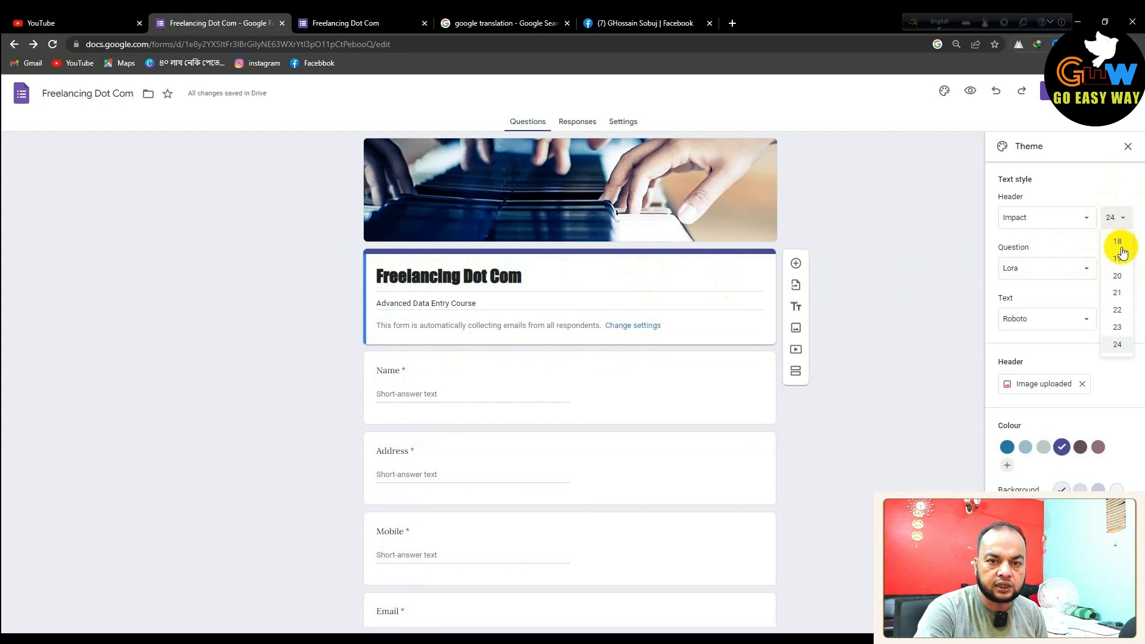
click(1115, 277)
scroll(1018, 371, down, 5)
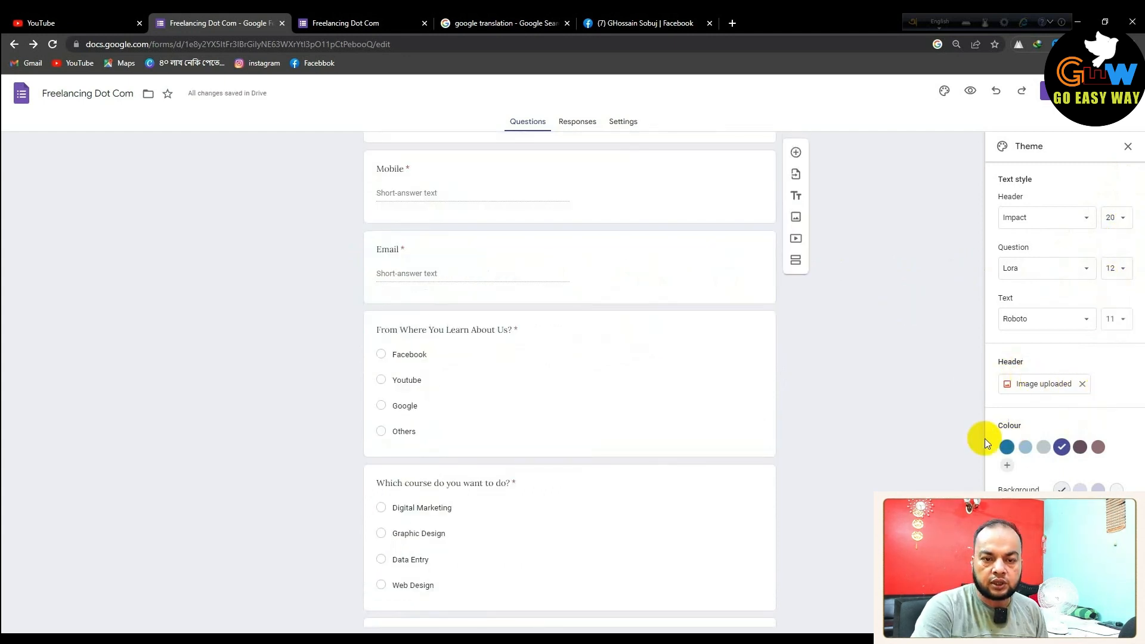
scroll(910, 340, up, 5)
scroll(909, 334, down, 10)
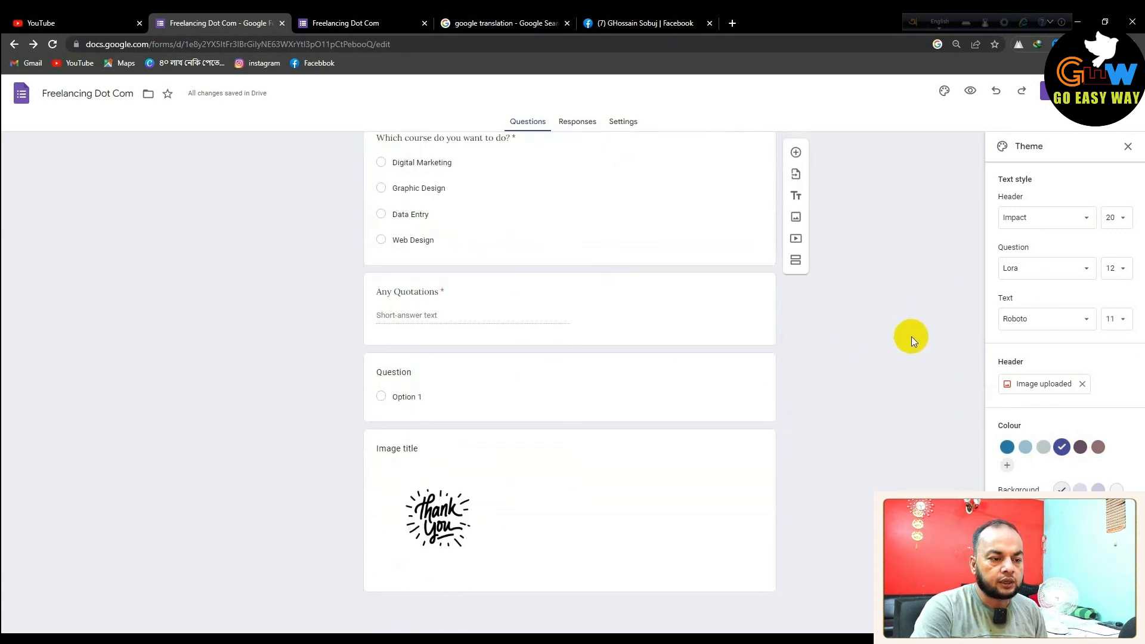
scroll(883, 299, up, 10)
scroll(883, 292, down, 10)
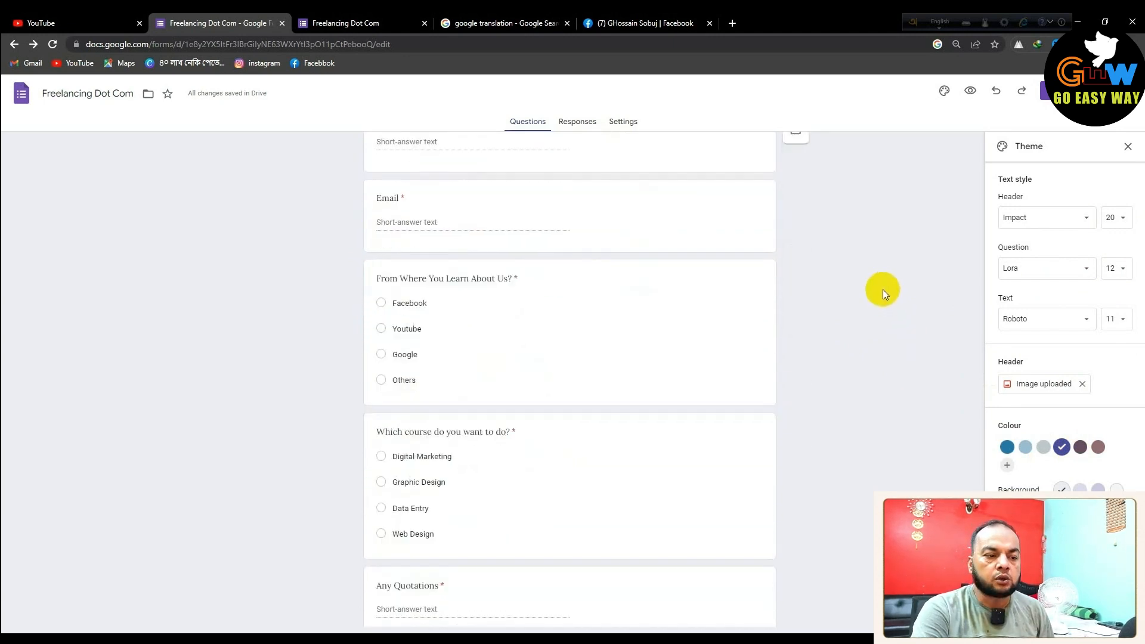
click(1129, 148)
click(614, 480)
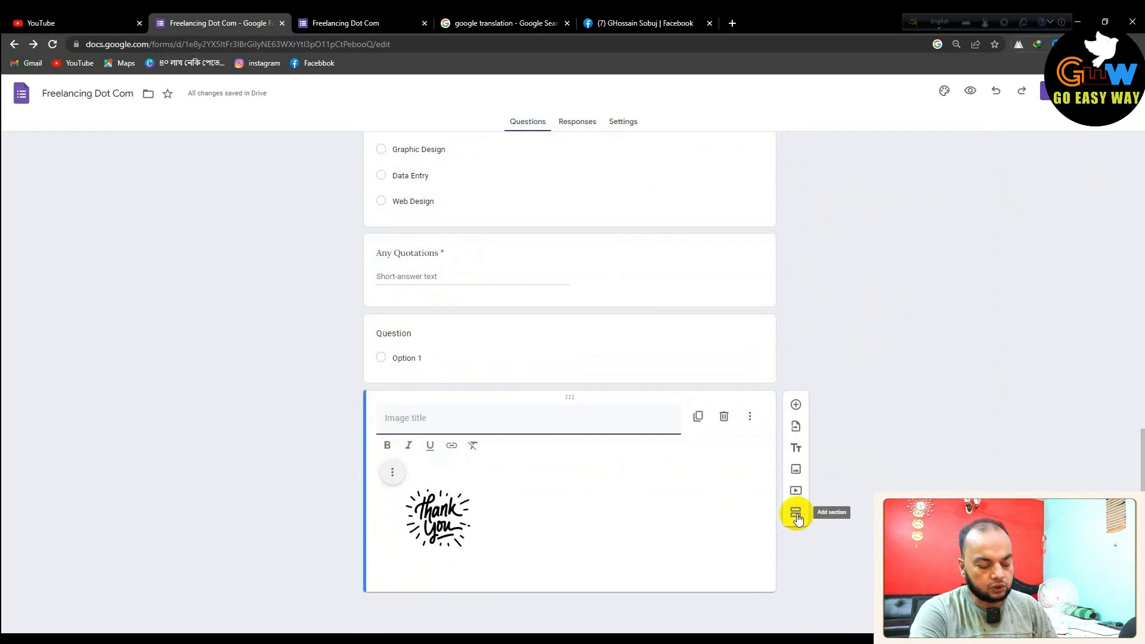
drag(771, 506, 822, 526)
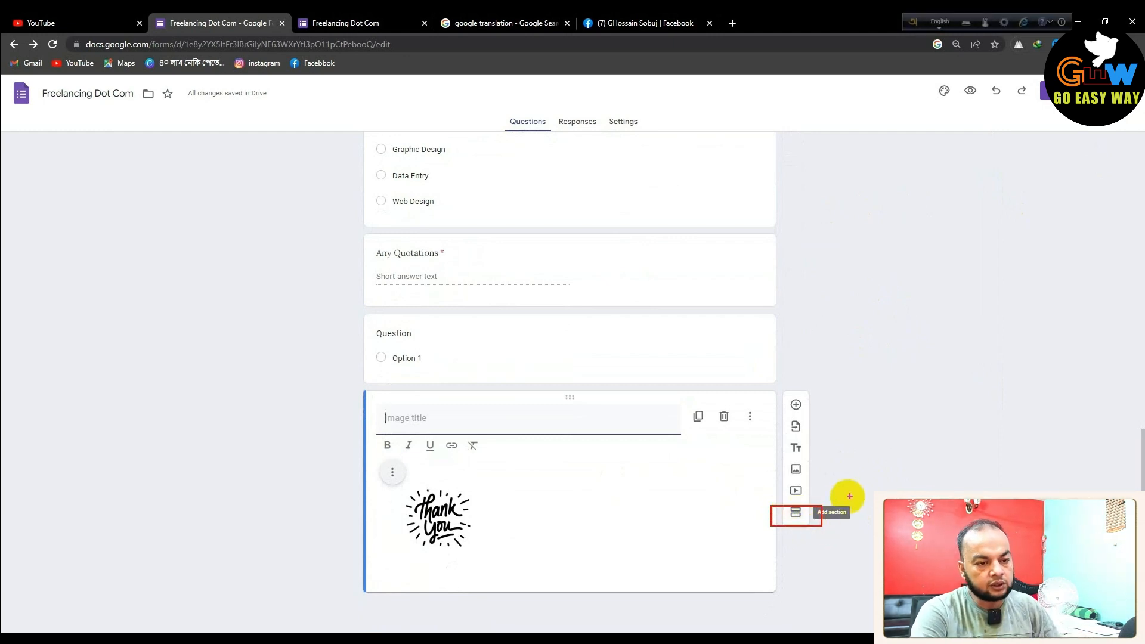
click(795, 512)
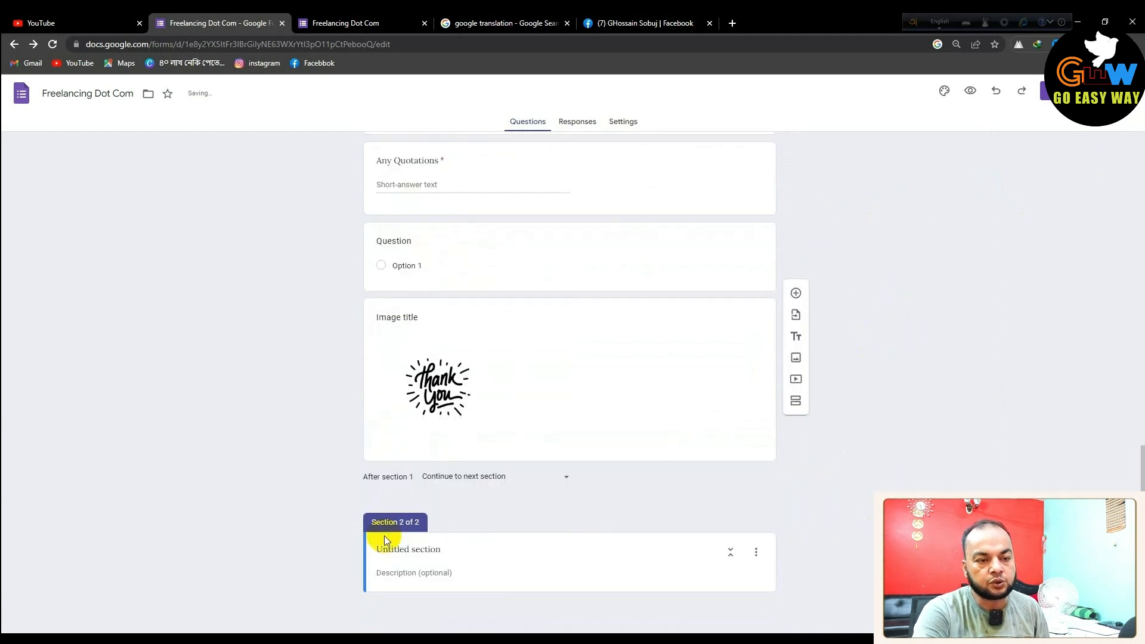
click(797, 404)
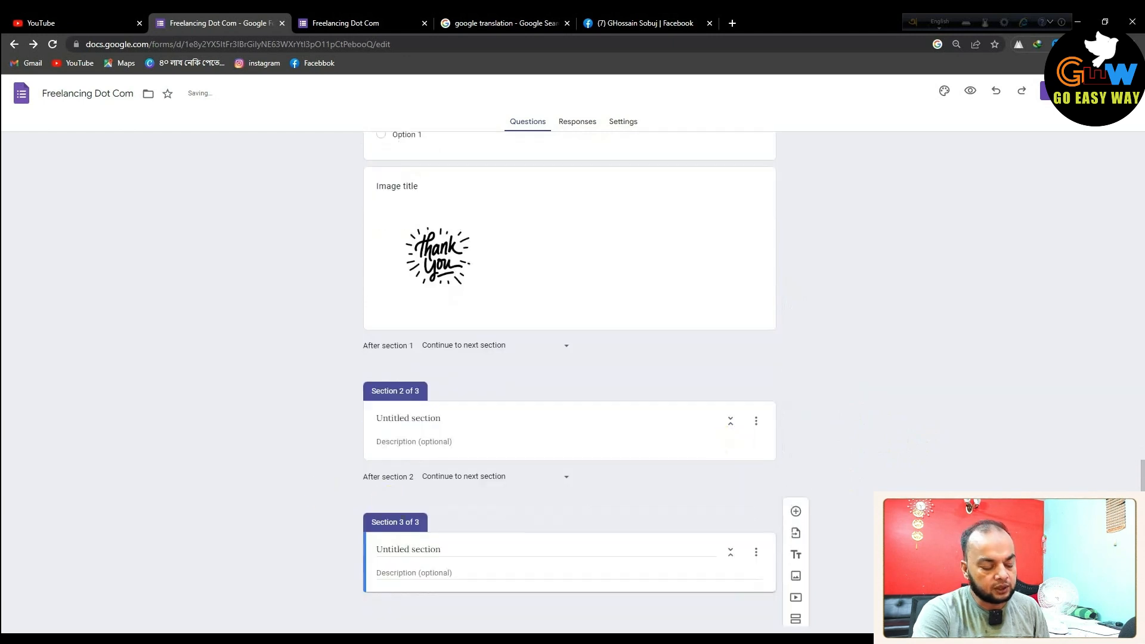
click(754, 421)
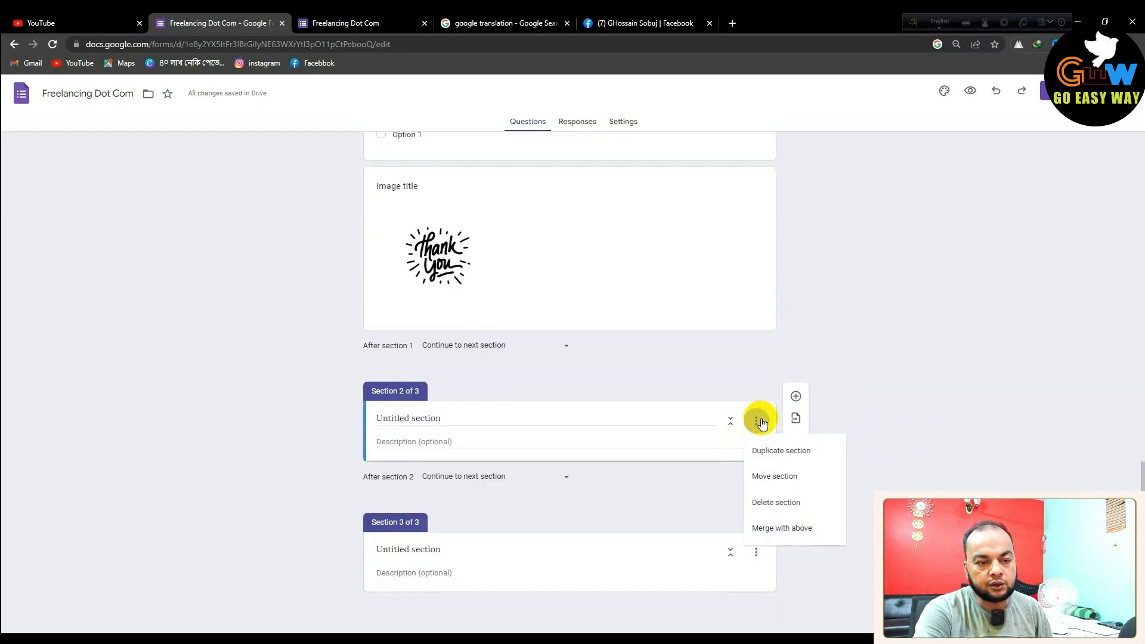
click(778, 504)
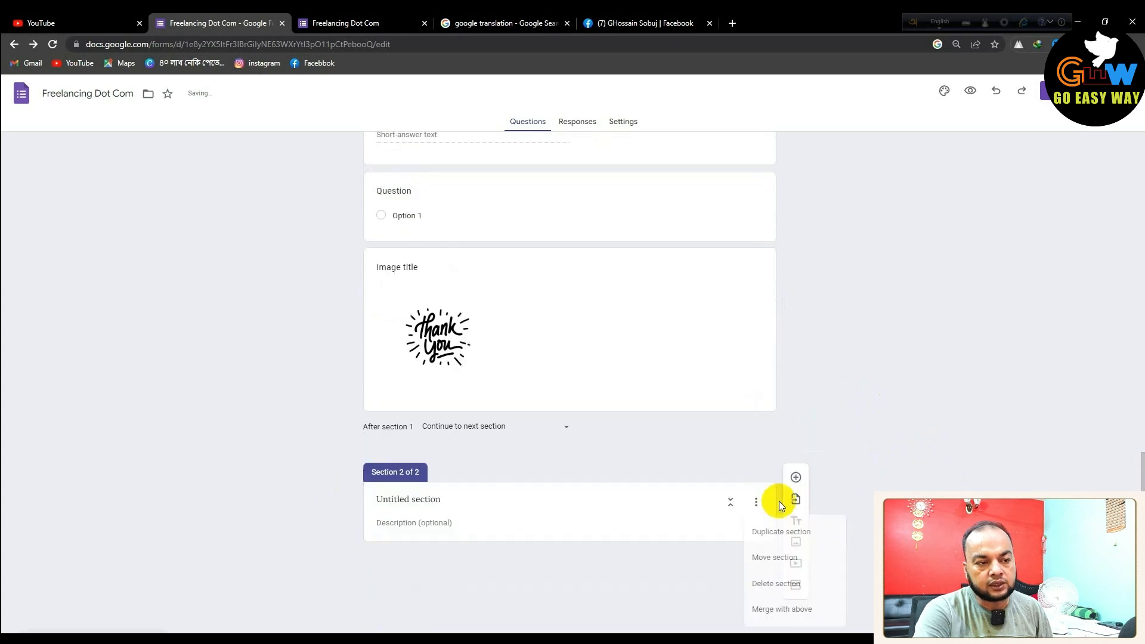
click(757, 531)
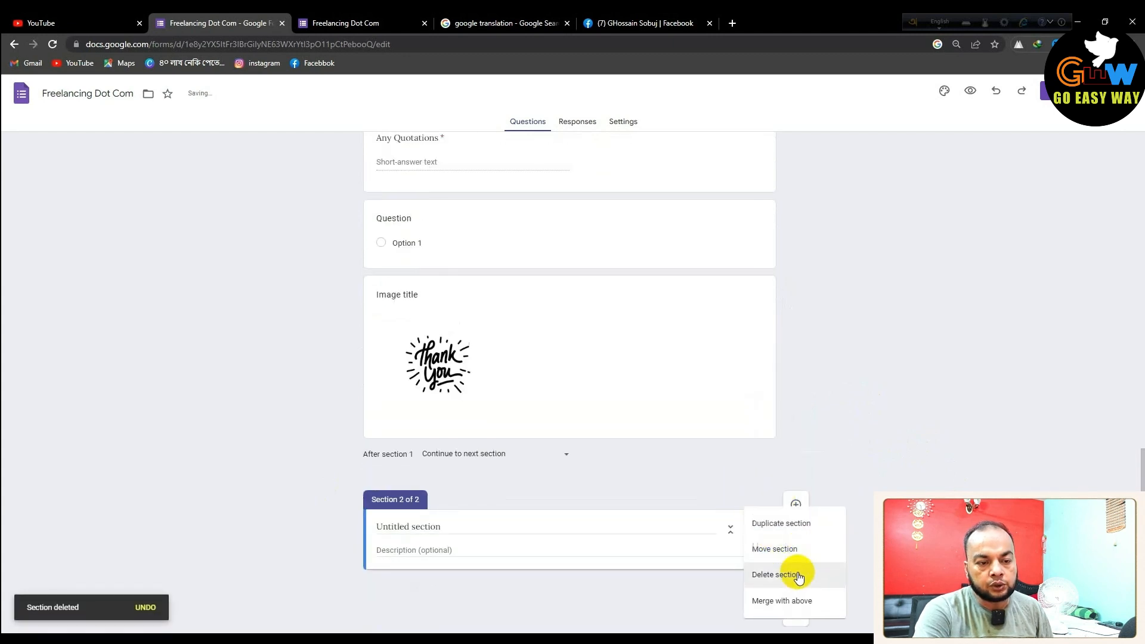
click(798, 572)
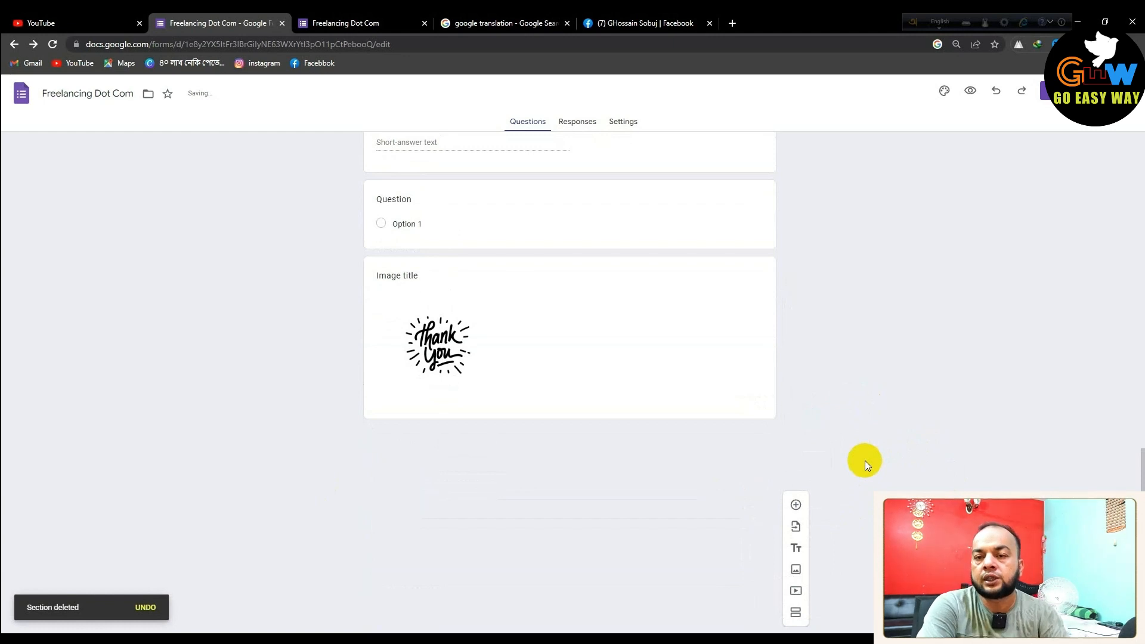